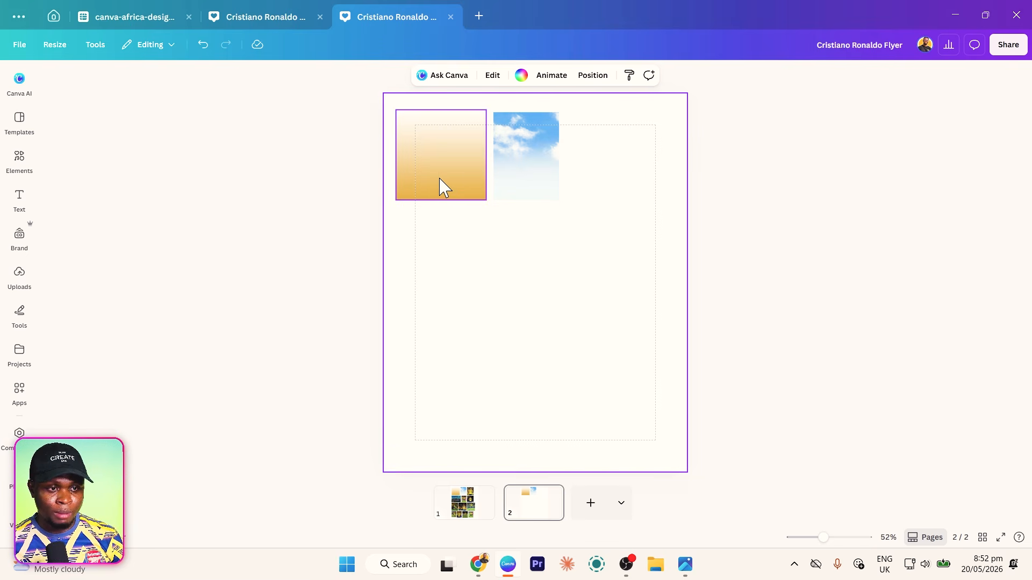
- Fill the page 2 background with the design's white-to-gold linear gradient and delete the small gradient square
{"action": "left_click", "coordinate": [522, 77]}
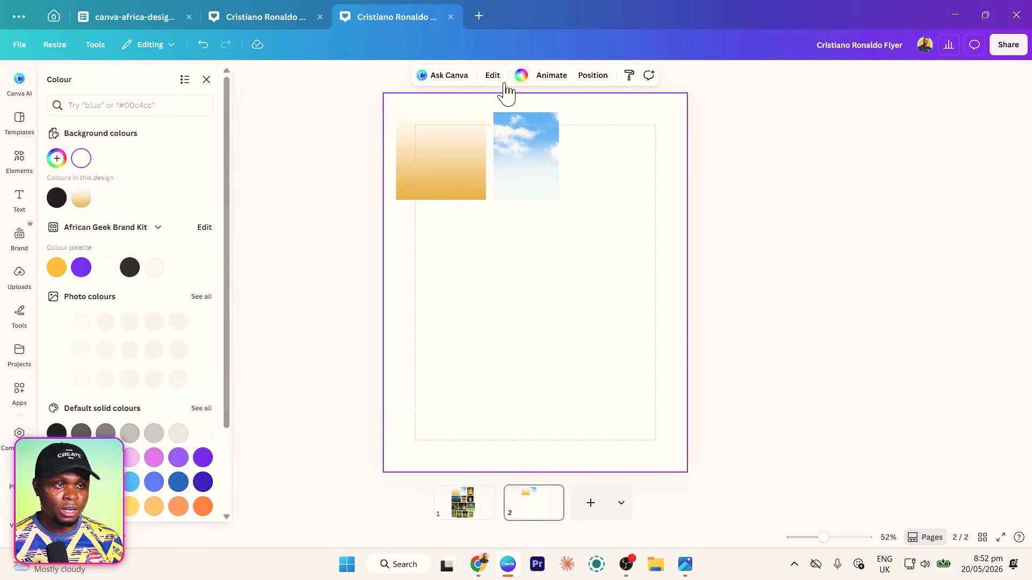
{"action": "left_click", "coordinate": [81, 200]}
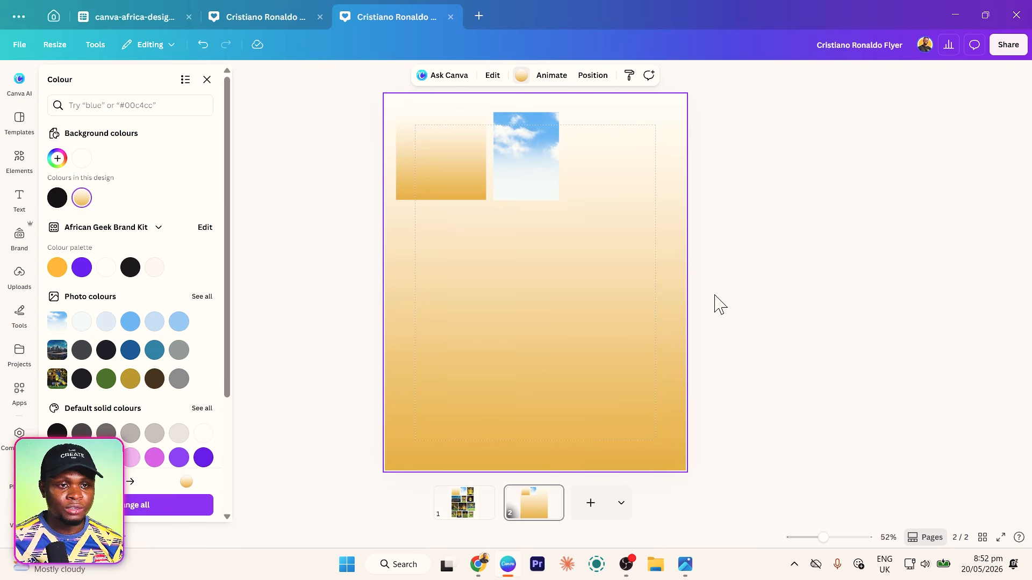
{"action": "left_click", "coordinate": [82, 200]}
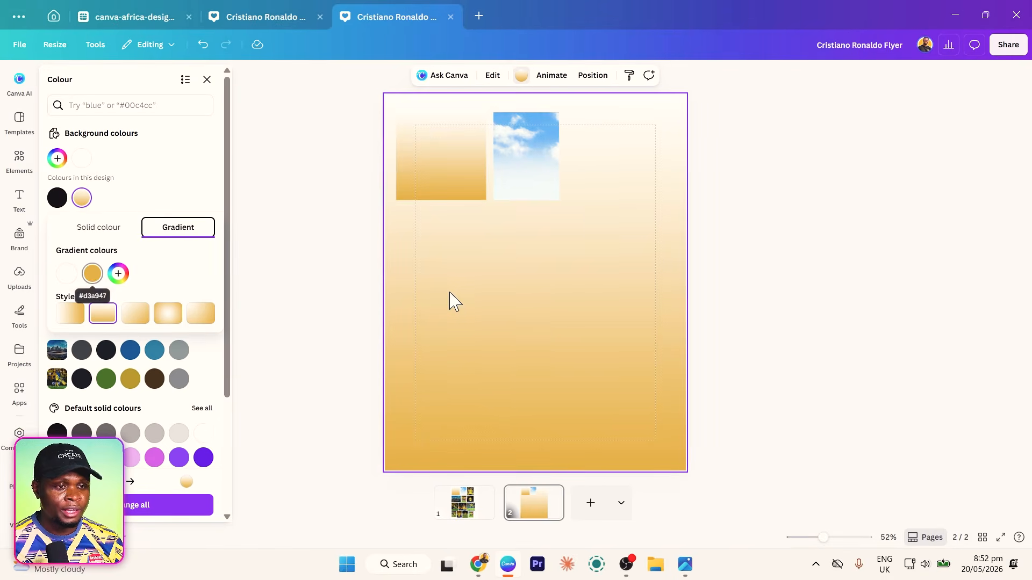
{"action": "left_click", "coordinate": [492, 285]}
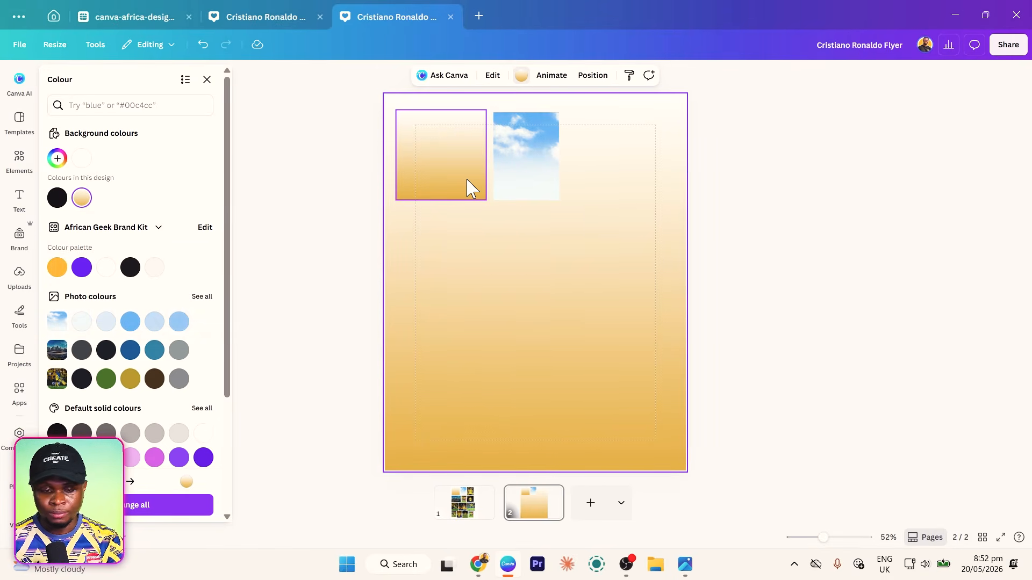
{"action": "key", "text": "Delete"}
- Place the sky image in the page's upper-left corner, enlarge it to cover the page, and set its transparency to 40
{"action": "left_click_drag", "start_coordinate": [511, 166], "coordinate": [402, 144]}
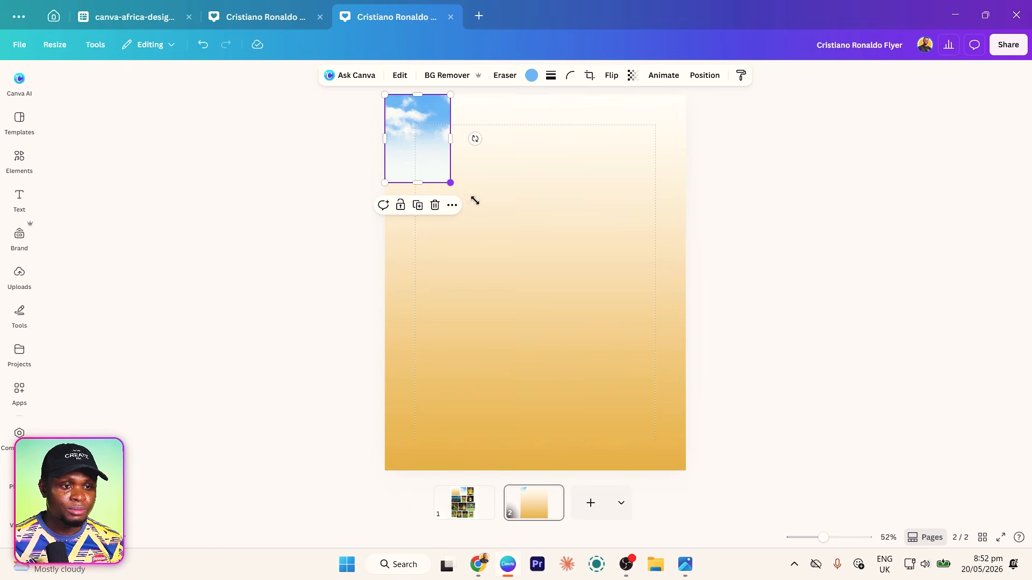
{"action": "left_click_drag", "start_coordinate": [475, 200], "coordinate": [799, 414]}
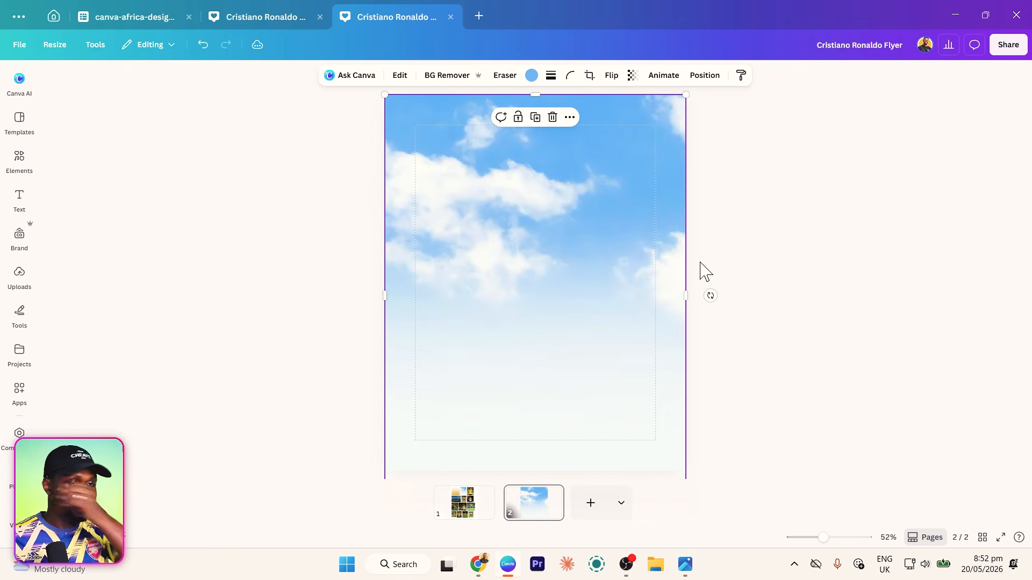
{"action": "left_click", "coordinate": [634, 77]}
{"action": "left_click_drag", "start_coordinate": [627, 120], "coordinate": [620, 120]}
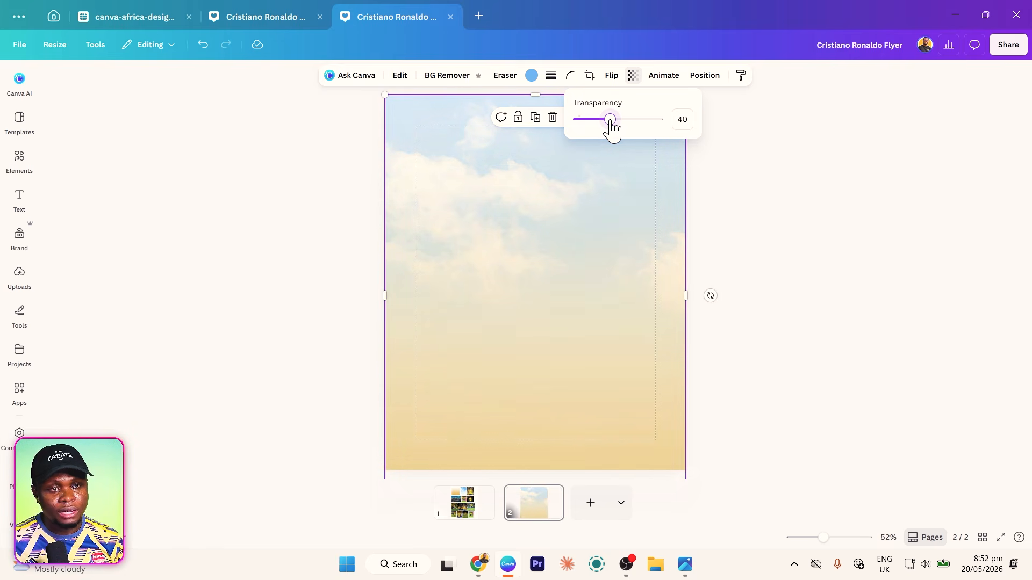
{"action": "left_click", "coordinate": [280, 233]}
{"action": "left_click", "coordinate": [279, 233]}
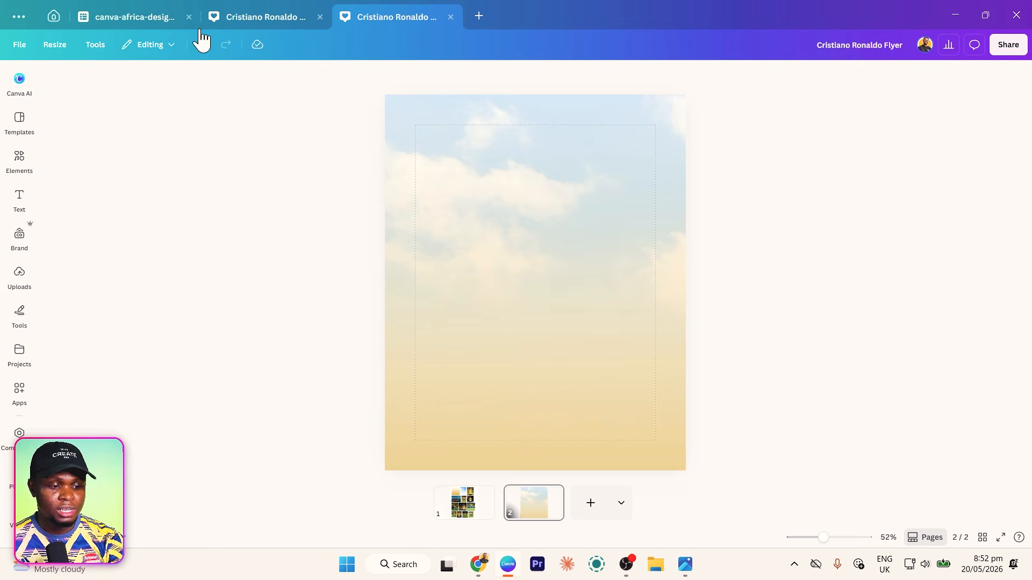
- Copy all the player photos from page 1 and paste them onto page 2 over the sky background
{"action": "left_click", "coordinate": [461, 505]}
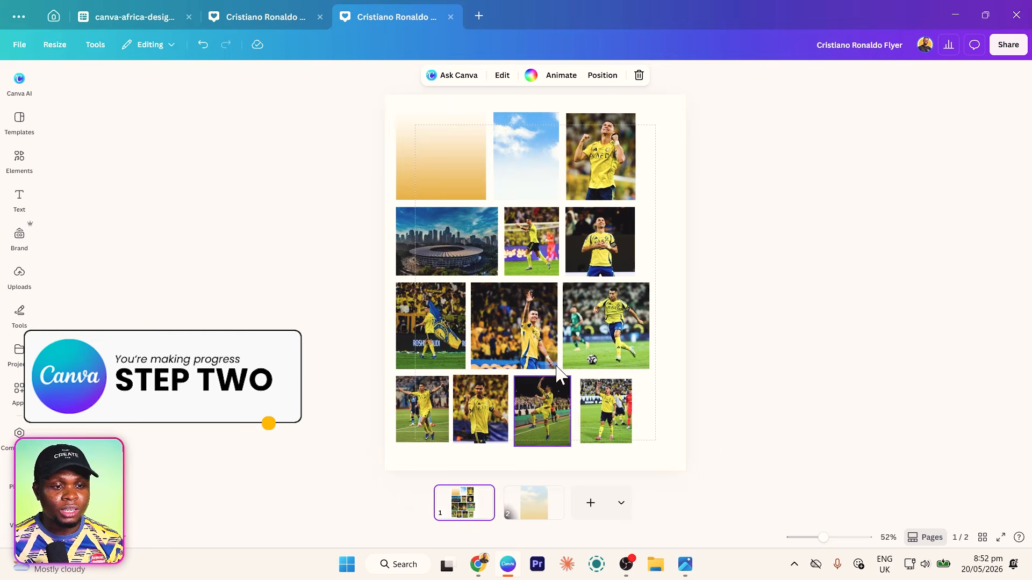
{"action": "left_click", "coordinate": [605, 170]}
{"action": "left_click", "coordinate": [602, 253], "text": "shift"}
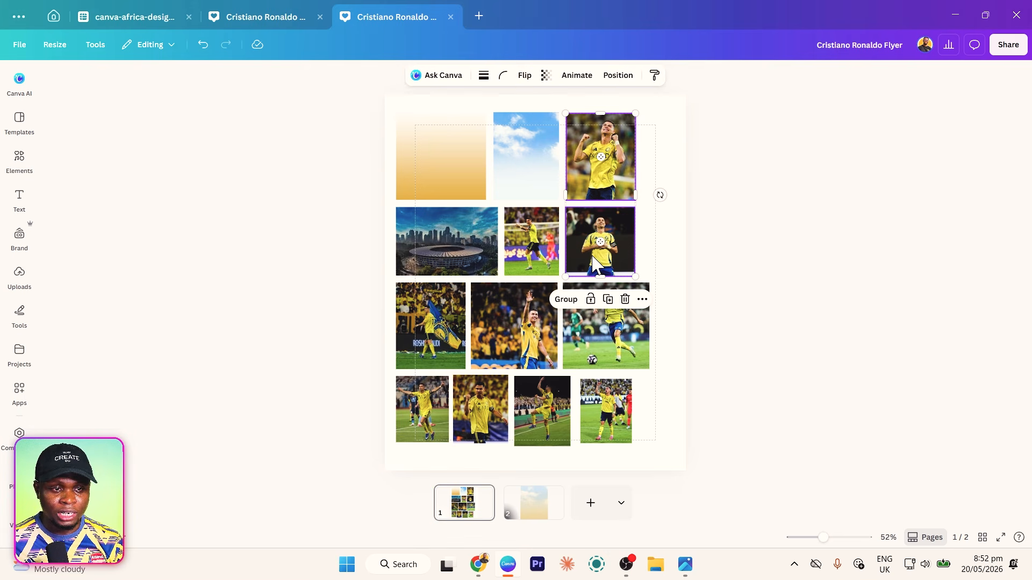
{"action": "left_click", "coordinate": [544, 260], "text": "shift"}
{"action": "left_click", "coordinate": [416, 328], "text": "shift"}
{"action": "left_click_drag", "start_coordinate": [498, 337], "coordinate": [671, 424]}
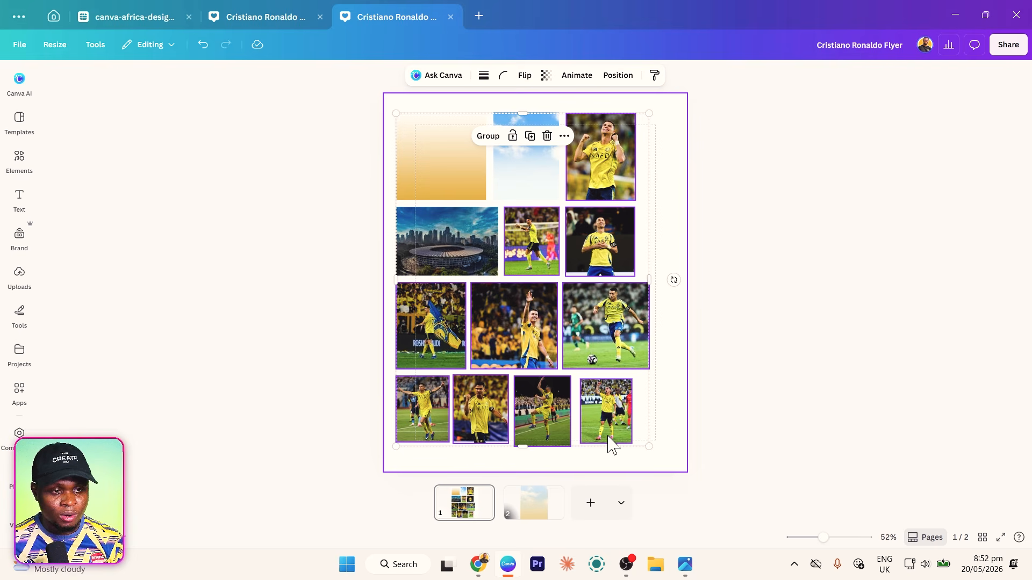
{"action": "left_click", "coordinate": [534, 508]}
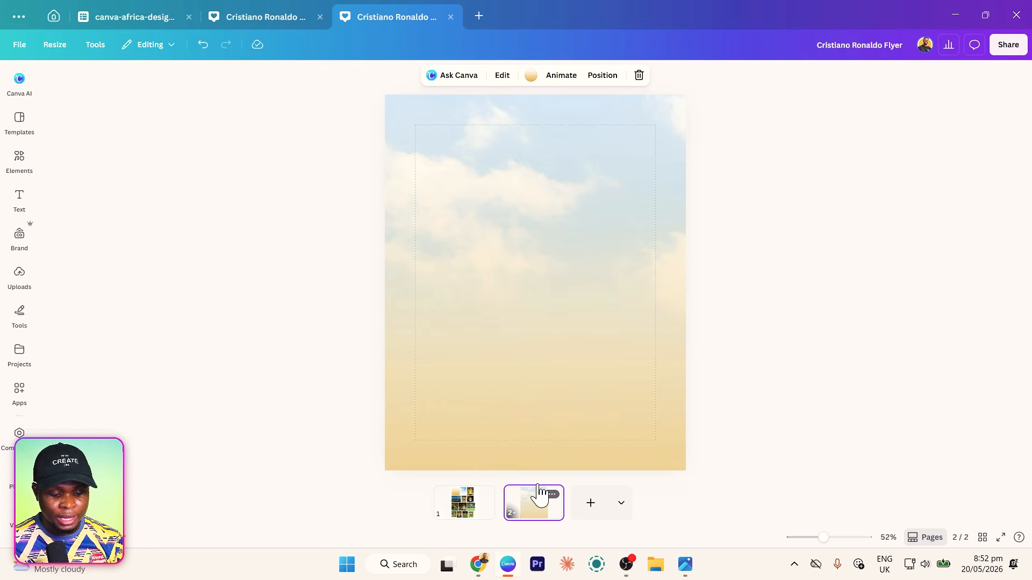
{"action": "key", "text": "ctrl+v"}
{"action": "left_click", "coordinate": [317, 237]}
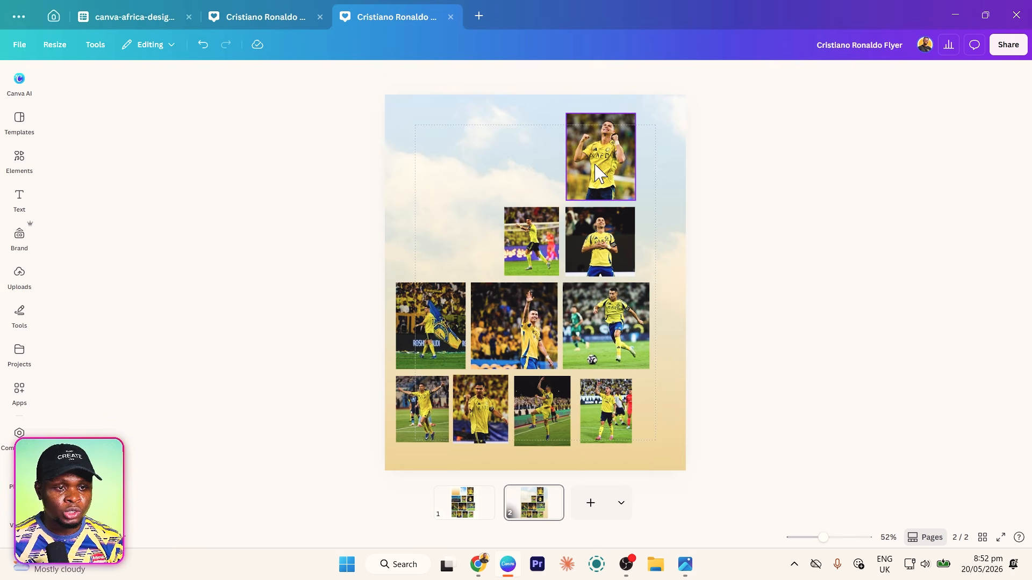
- Spread out the uppermost player photos and remove the backgrounds from all the player photos on page 2
{"action": "left_click_drag", "start_coordinate": [599, 169], "coordinate": [440, 254]}
{"action": "left_click_drag", "start_coordinate": [596, 245], "coordinate": [617, 162]}
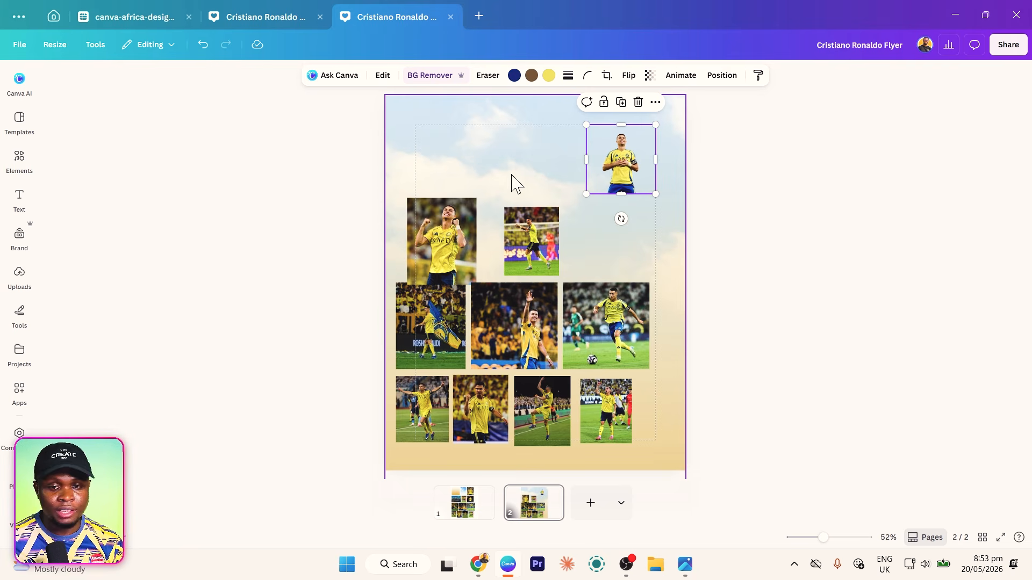
{"action": "left_click_drag", "start_coordinate": [431, 260], "coordinate": [432, 207]}
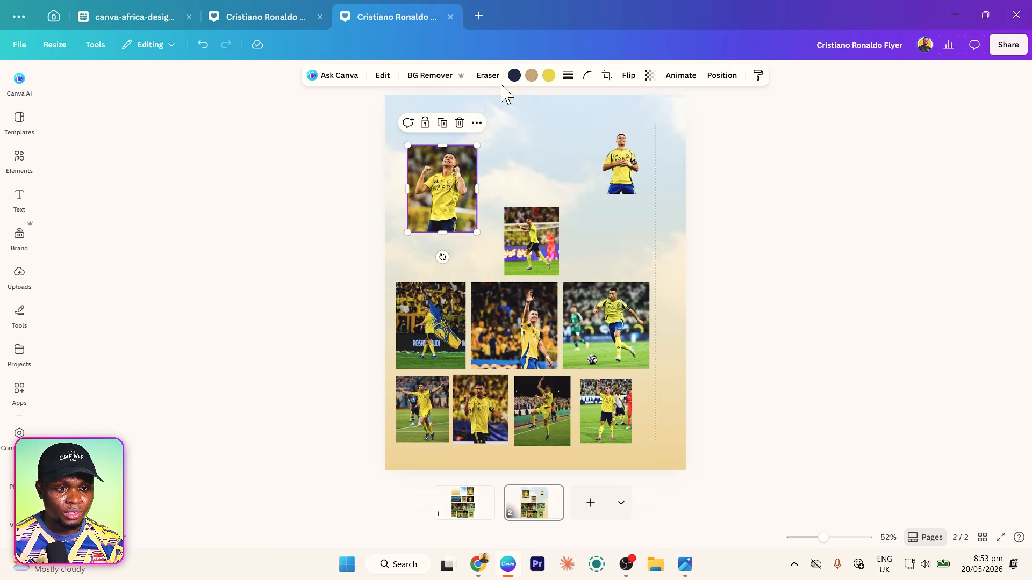
{"action": "left_click", "coordinate": [437, 76]}
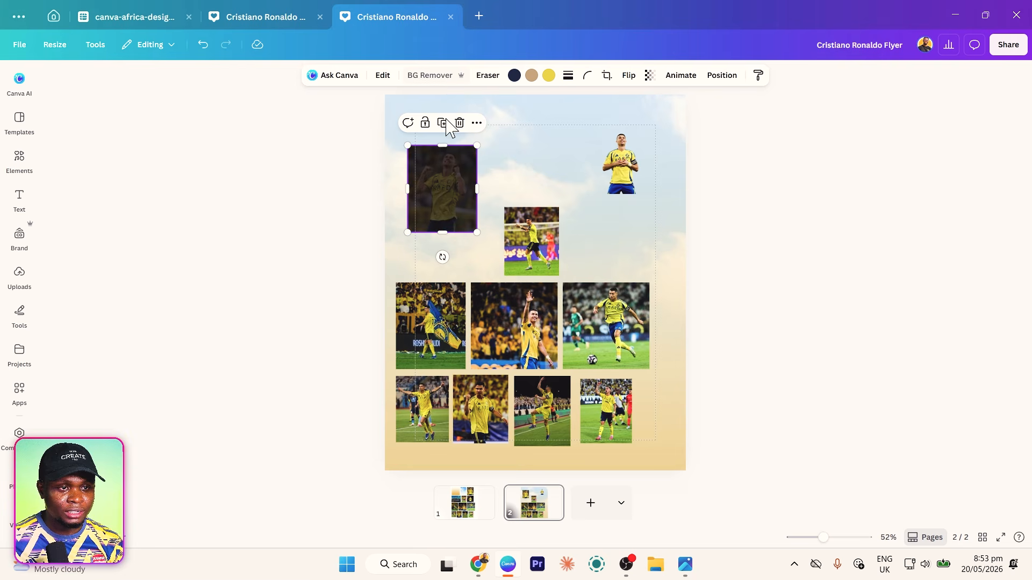
{"action": "left_click", "coordinate": [526, 241]}
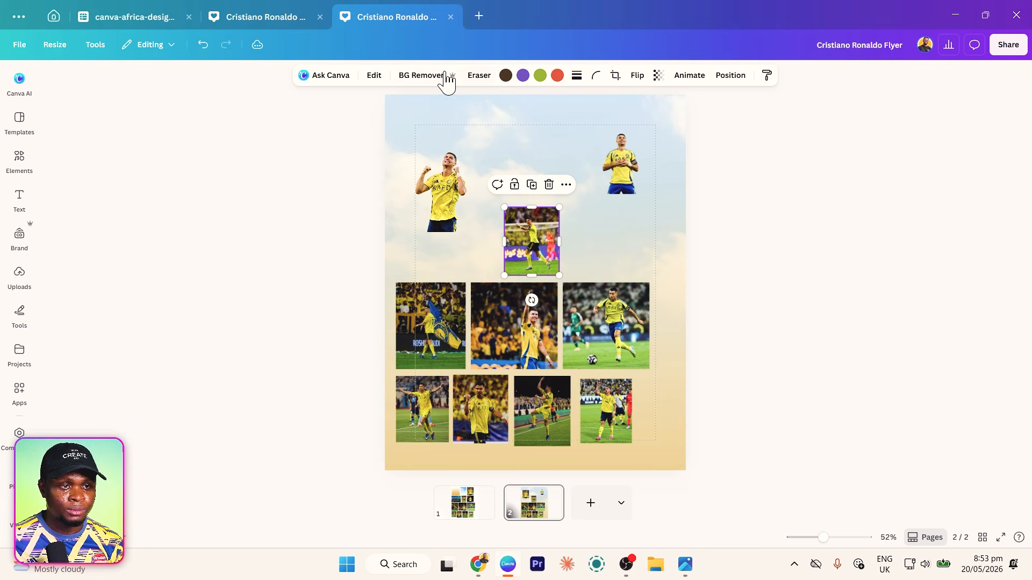
{"action": "left_click", "coordinate": [430, 76]}
{"action": "left_click", "coordinate": [623, 342]}
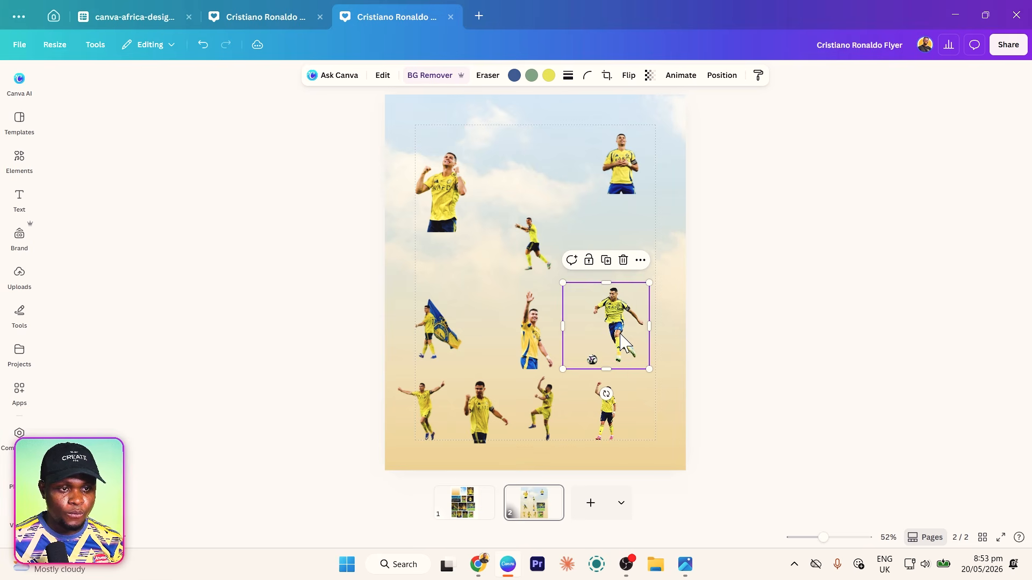
- Gather the small player cut-outs into a cluster in the page's lower-left area, leaving the hands-on-chest player apart
{"action": "left_click_drag", "start_coordinate": [623, 341], "coordinate": [448, 418]}
{"action": "left_click_drag", "start_coordinate": [630, 414], "coordinate": [429, 421]}
{"action": "left_click_drag", "start_coordinate": [528, 354], "coordinate": [452, 421]}
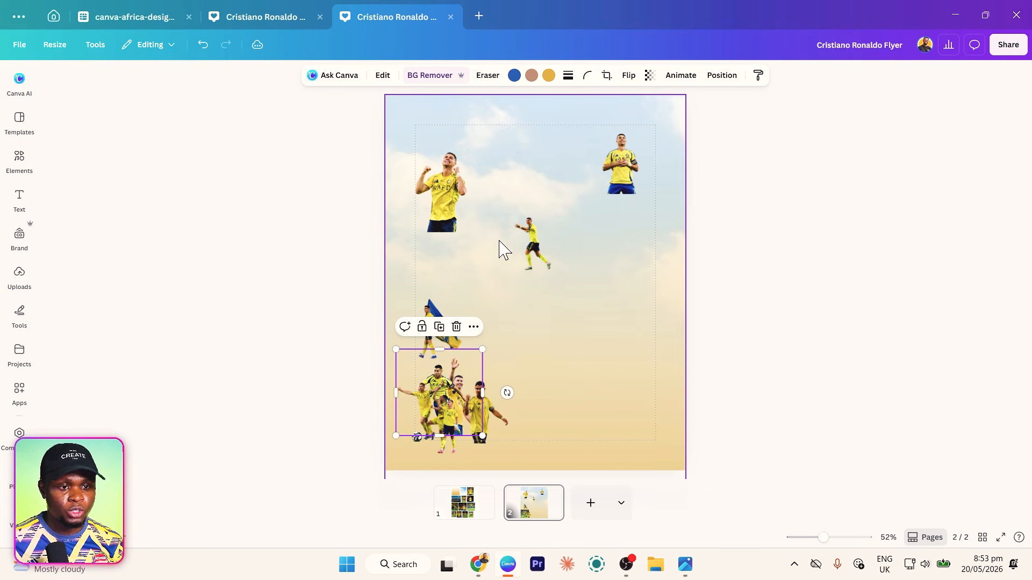
{"action": "left_click_drag", "start_coordinate": [504, 250], "coordinate": [424, 400]}
{"action": "left_click_drag", "start_coordinate": [442, 216], "coordinate": [431, 402]}
- Enlarge the hands-on-chest player, crop the empty space at its sides and top, and centre it on the page
{"action": "left_click", "coordinate": [622, 175]}
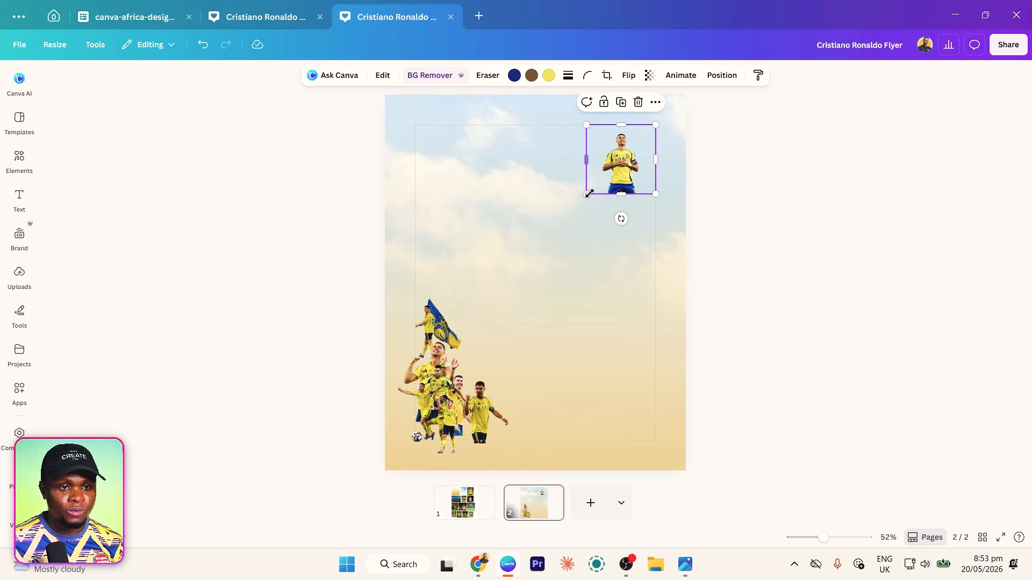
{"action": "left_click_drag", "start_coordinate": [583, 209], "coordinate": [407, 386]}
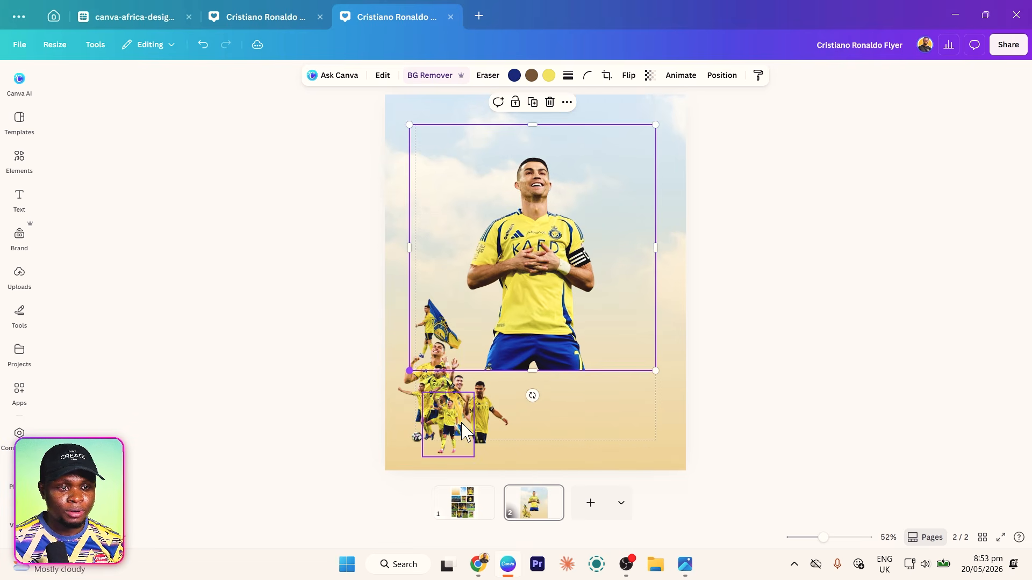
{"action": "left_click_drag", "start_coordinate": [409, 239], "coordinate": [458, 240]}
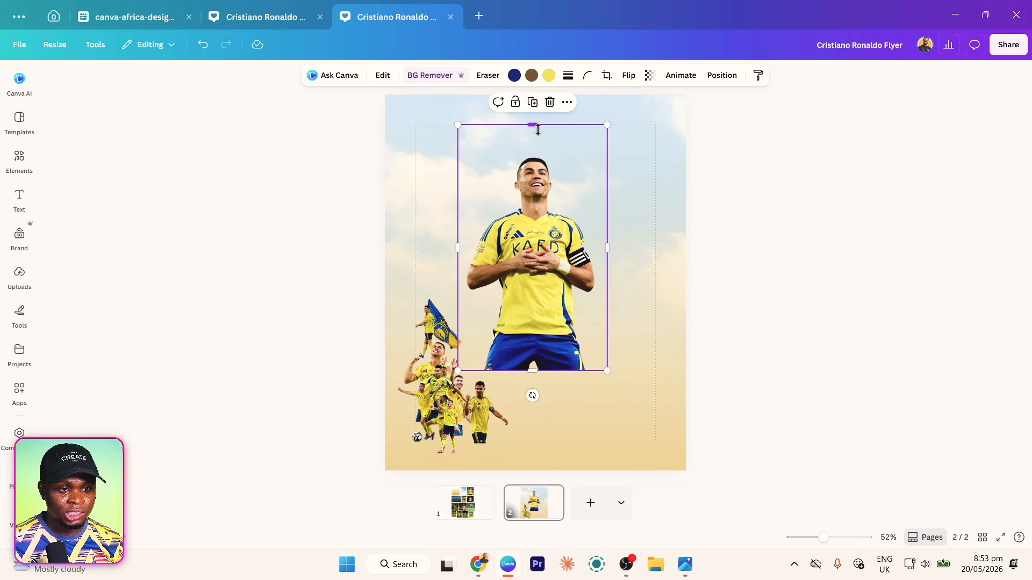
{"action": "left_click_drag", "start_coordinate": [537, 130], "coordinate": [537, 152]}
{"action": "left_click_drag", "start_coordinate": [608, 149], "coordinate": [648, 138]}
{"action": "mouse_move", "coordinate": [555, 205]}
{"action": "left_mouse_down"}
{"action": "mouse_move", "coordinate": [550, 224]}
{"action": "mouse_move", "coordinate": [551, 213]}
{"action": "left_mouse_up"}
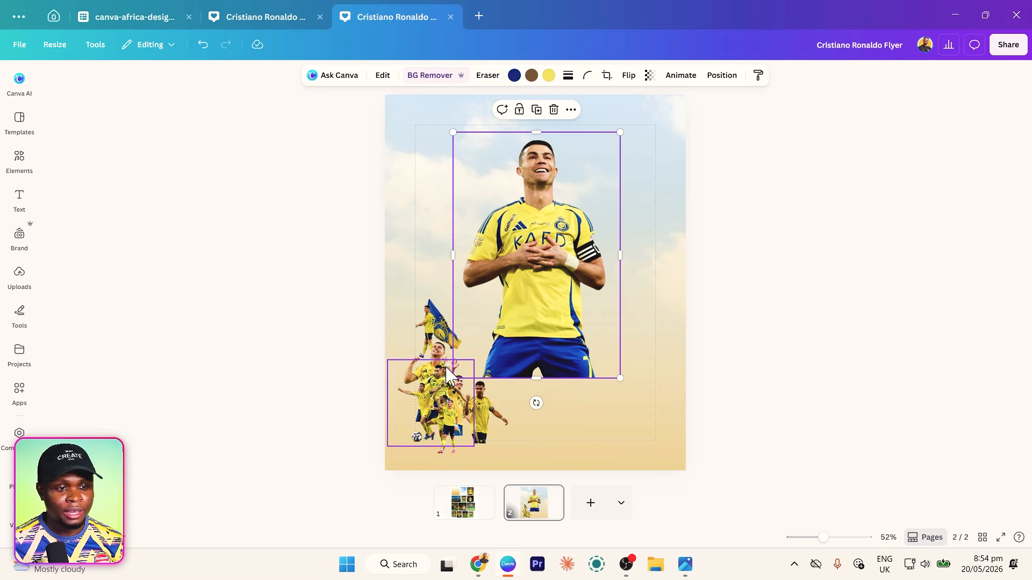
- Separate two cut-outs from the cluster: the small waving player near the page's lower middle, the open-armed player in the upper-right area
{"action": "left_click_drag", "start_coordinate": [446, 416], "coordinate": [540, 420]}
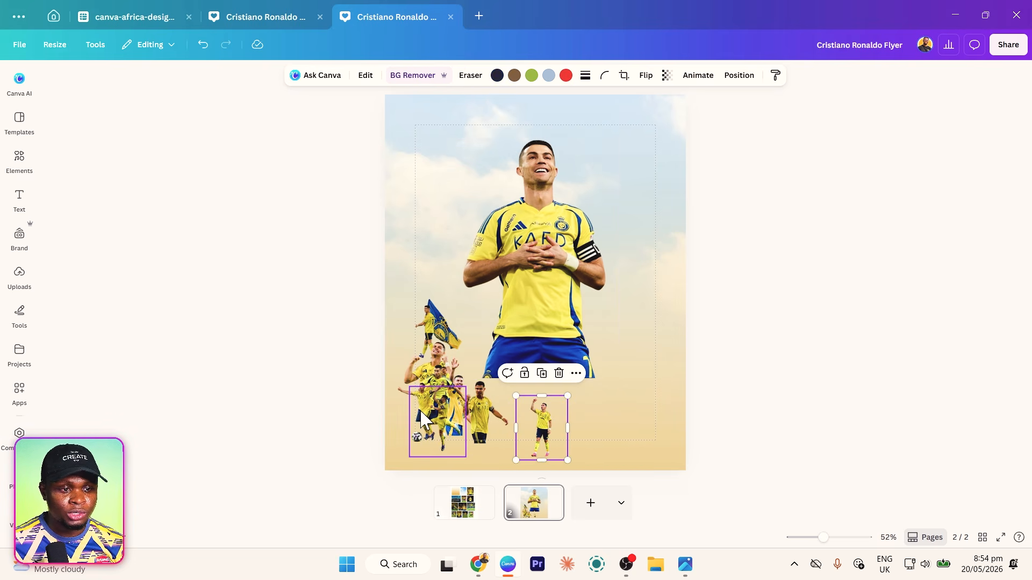
{"action": "left_click_drag", "start_coordinate": [421, 420], "coordinate": [437, 218]}
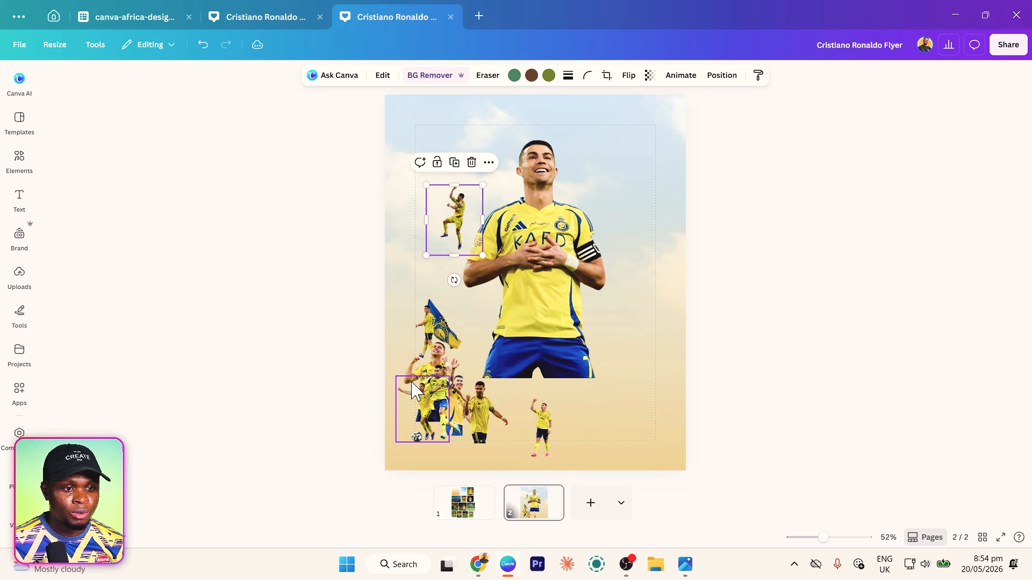
{"action": "left_click_drag", "start_coordinate": [422, 396], "coordinate": [611, 146]}
{"action": "left_click_drag", "start_coordinate": [445, 234], "coordinate": [435, 334]}
- Enlarge the open-armed player across the upper part of the page and shift the hands-on-chest player slightly down
{"action": "left_click", "coordinate": [613, 185]}
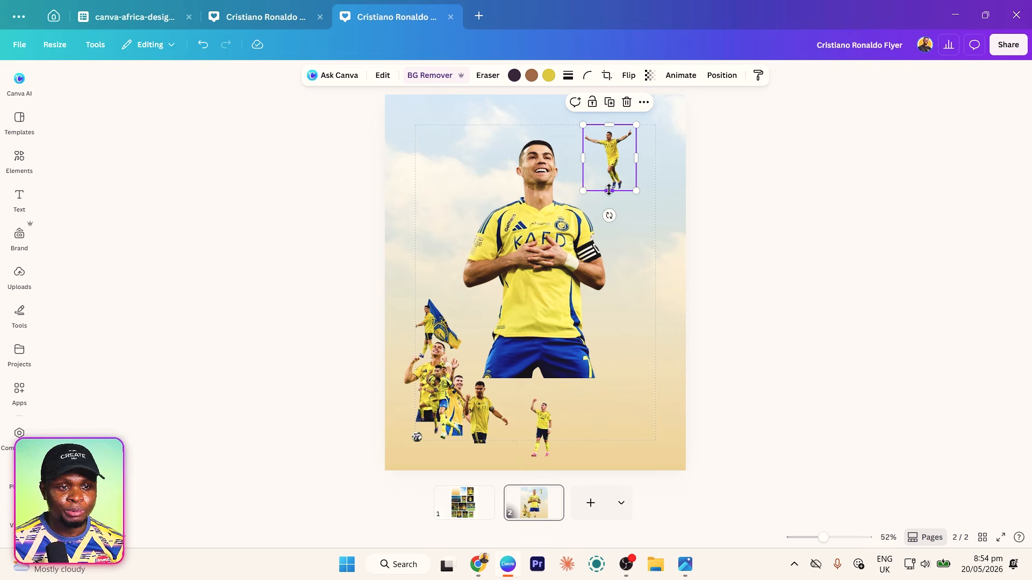
{"action": "left_click_drag", "start_coordinate": [609, 190], "coordinate": [528, 229]}
{"action": "mouse_move", "coordinate": [555, 342]}
{"action": "left_mouse_down"}
{"action": "mouse_move", "coordinate": [559, 368]}
{"action": "mouse_move", "coordinate": [556, 358]}
{"action": "left_mouse_up"}
{"action": "left_click", "coordinate": [532, 258]}
{"action": "left_click_drag", "start_coordinate": [532, 258], "coordinate": [540, 238]}
- Reorder the layers so the open-armed player sits directly beneath the hands-on-chest player
{"action": "right_click", "coordinate": [548, 210]}
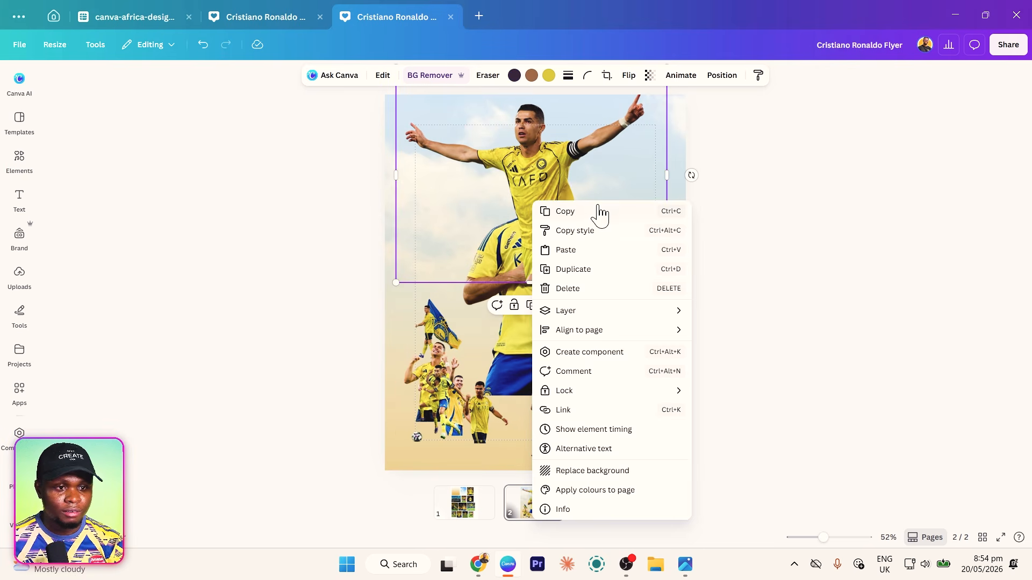
{"action": "mouse_move", "coordinate": [636, 310]}
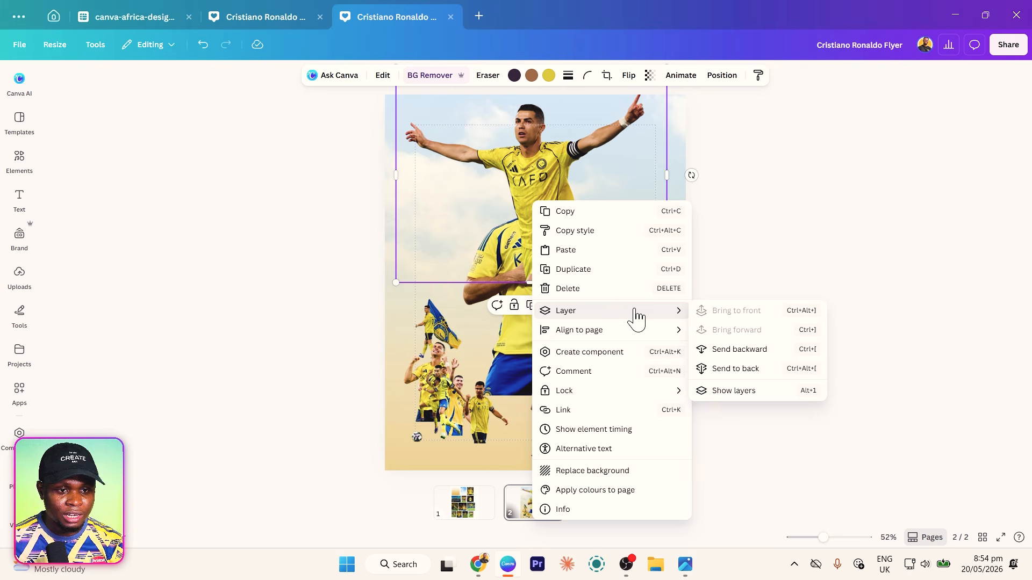
{"action": "left_click", "coordinate": [750, 397]}
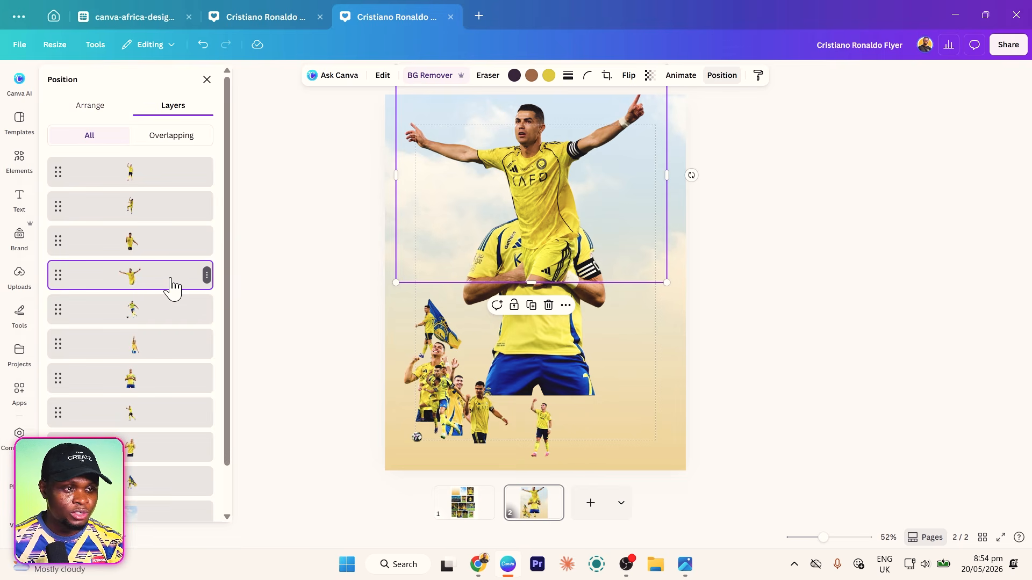
{"action": "left_click_drag", "start_coordinate": [168, 284], "coordinate": [166, 381]}
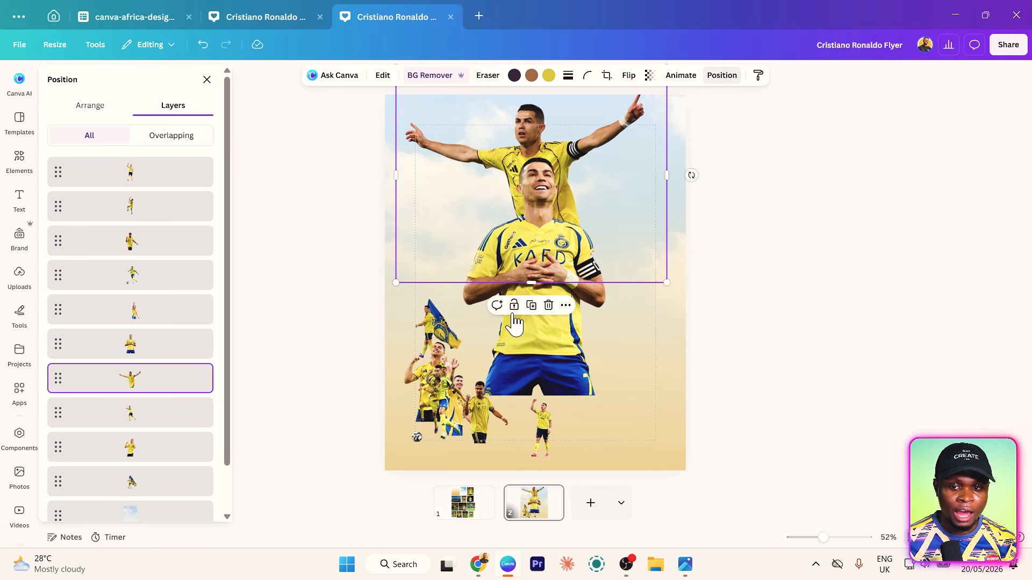
- Crop the shorts off the hands-on-chest player's lower edge and move the cut-out further down the page
{"action": "left_click", "coordinate": [537, 393]}
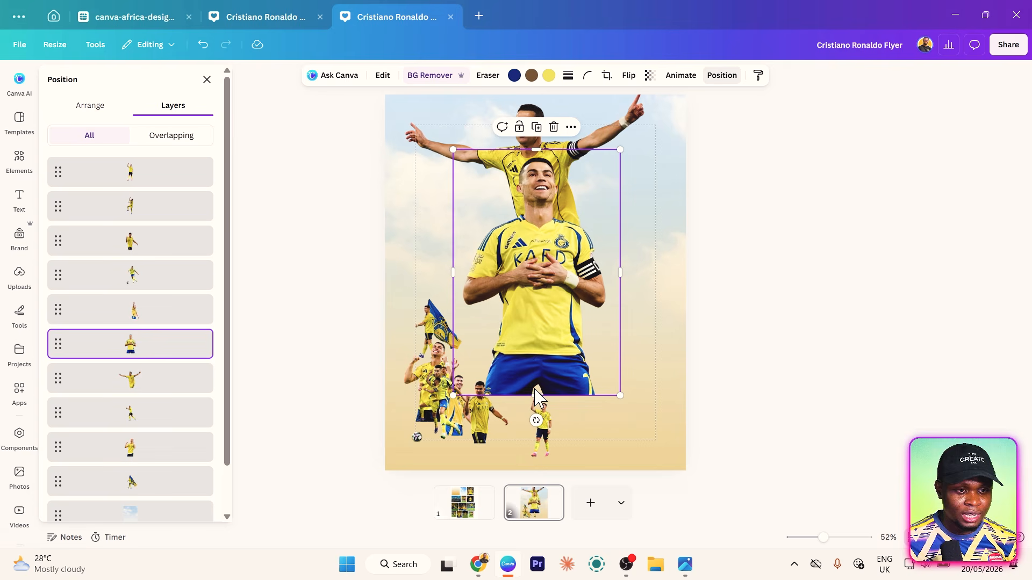
{"action": "left_click_drag", "start_coordinate": [534, 394], "coordinate": [537, 349]}
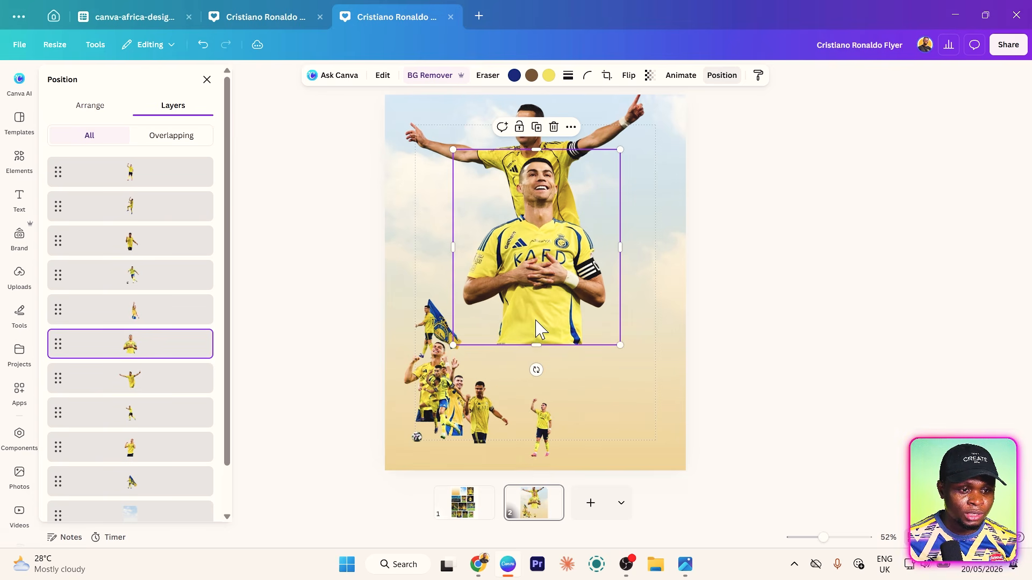
{"action": "left_click_drag", "start_coordinate": [539, 302], "coordinate": [539, 319]}
- Enlarge the open-armed player so the outstretched arms span nearly the full page width behind the hands-on-chest player
{"action": "left_click", "coordinate": [619, 146]}
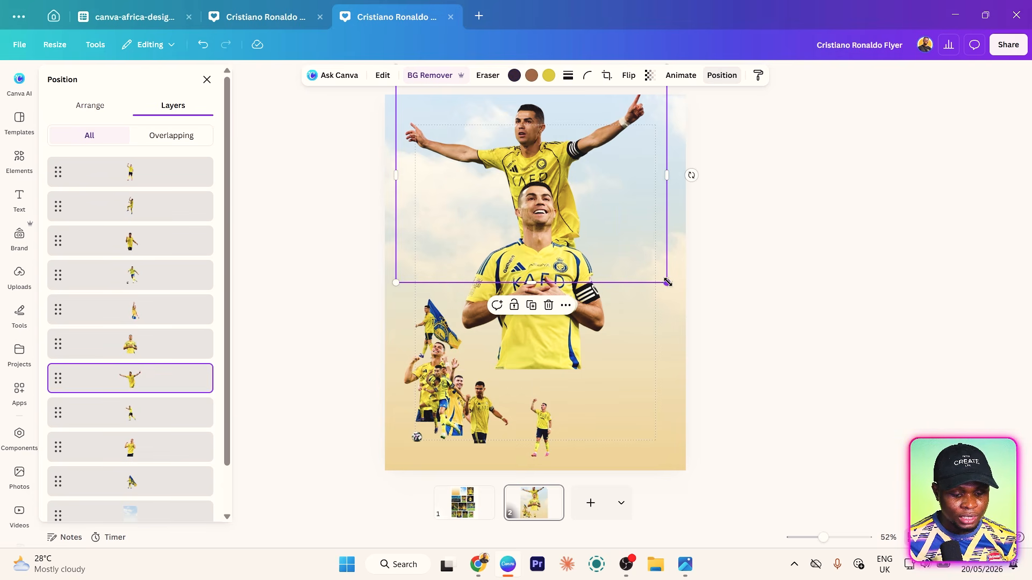
{"action": "mouse_move", "coordinate": [668, 282]}
{"action": "left_mouse_down"}
{"action": "mouse_move", "coordinate": [685, 301]}
{"action": "mouse_move", "coordinate": [652, 250]}
{"action": "mouse_move", "coordinate": [664, 276]}
{"action": "left_mouse_up"}
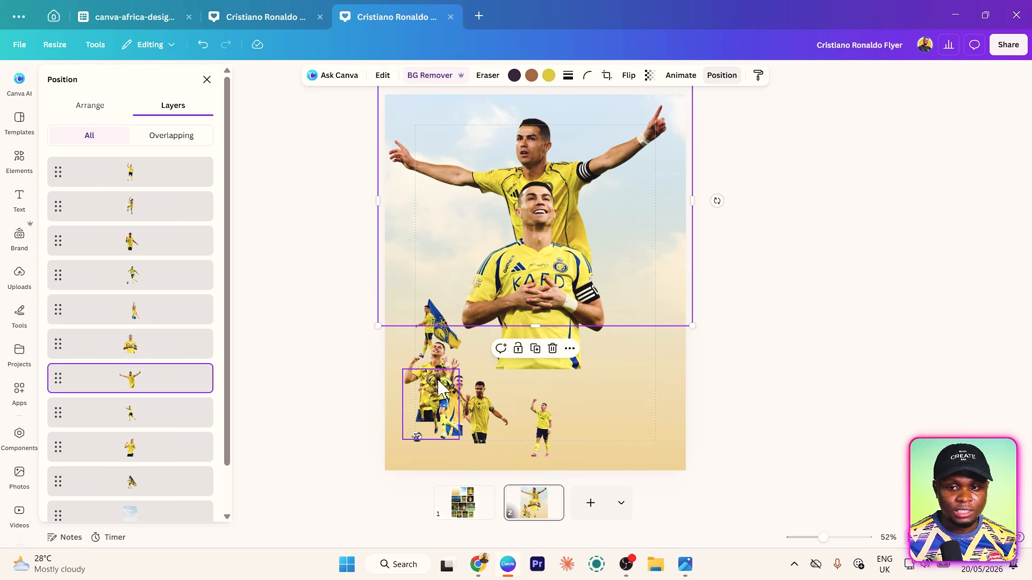
- Move the ball-kicking player to the page's lower right corner and place the waving player, enlarged, beside the hands-on-chest player
{"action": "left_click", "coordinate": [464, 359]}
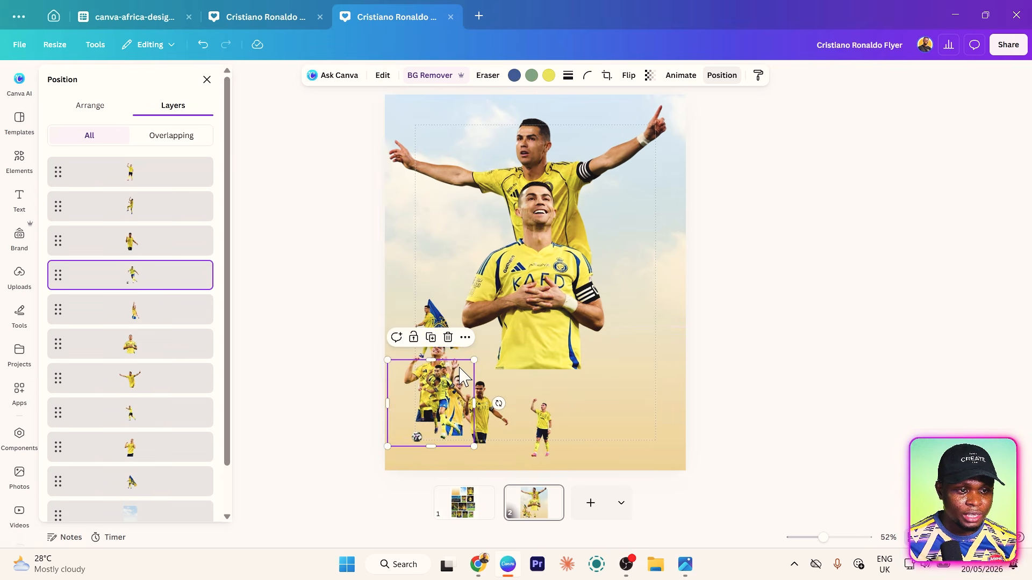
{"action": "left_click_drag", "start_coordinate": [464, 359], "coordinate": [665, 369]}
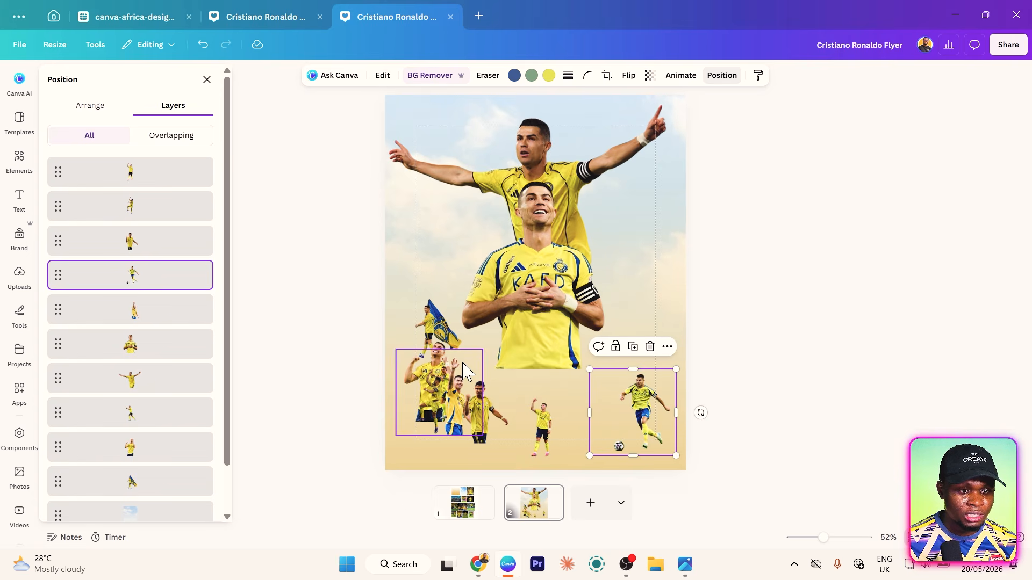
{"action": "left_click_drag", "start_coordinate": [476, 352], "coordinate": [659, 225]}
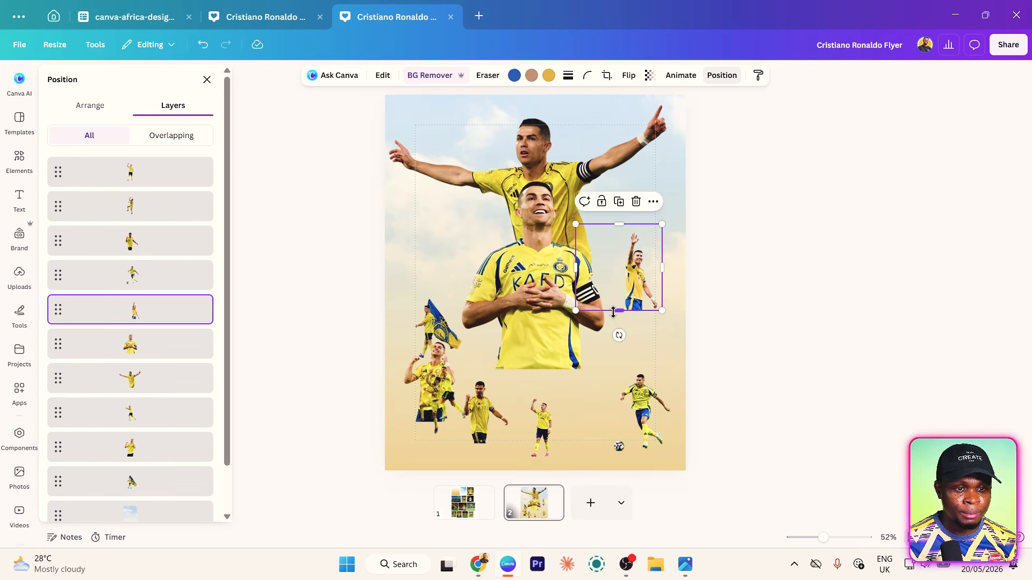
{"action": "left_click_drag", "start_coordinate": [614, 312], "coordinate": [515, 405]}
{"action": "left_click_drag", "start_coordinate": [558, 351], "coordinate": [560, 237]}
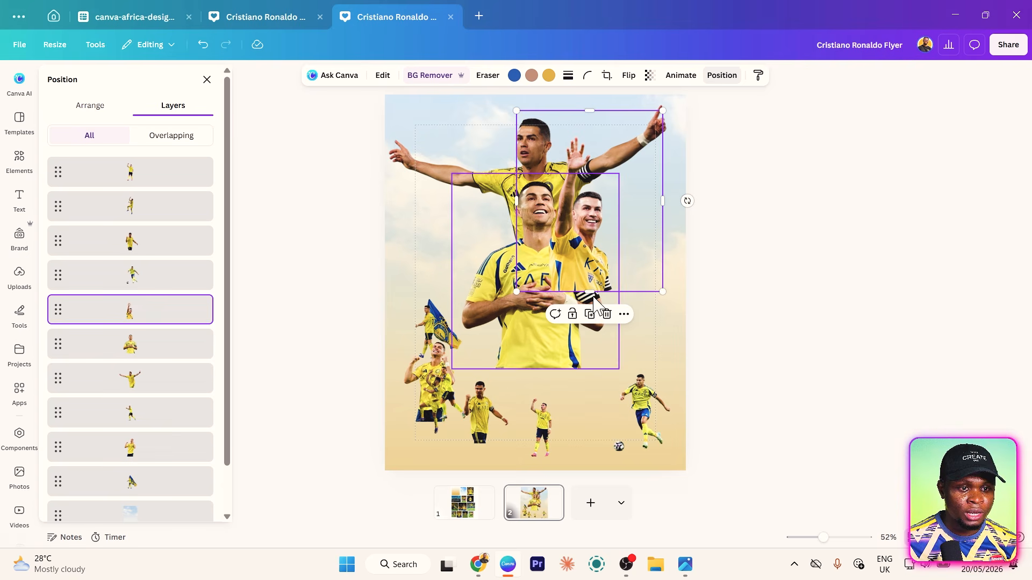
{"action": "left_click", "coordinate": [593, 298]}
{"action": "left_click_drag", "start_coordinate": [585, 327], "coordinate": [590, 312]}
{"action": "key", "text": "ctrl+z"}
- Send the waving player one layer back, behind the hands-on-chest player, and enlarge it slightly over the upper right of the page
{"action": "right_click", "coordinate": [589, 295]}
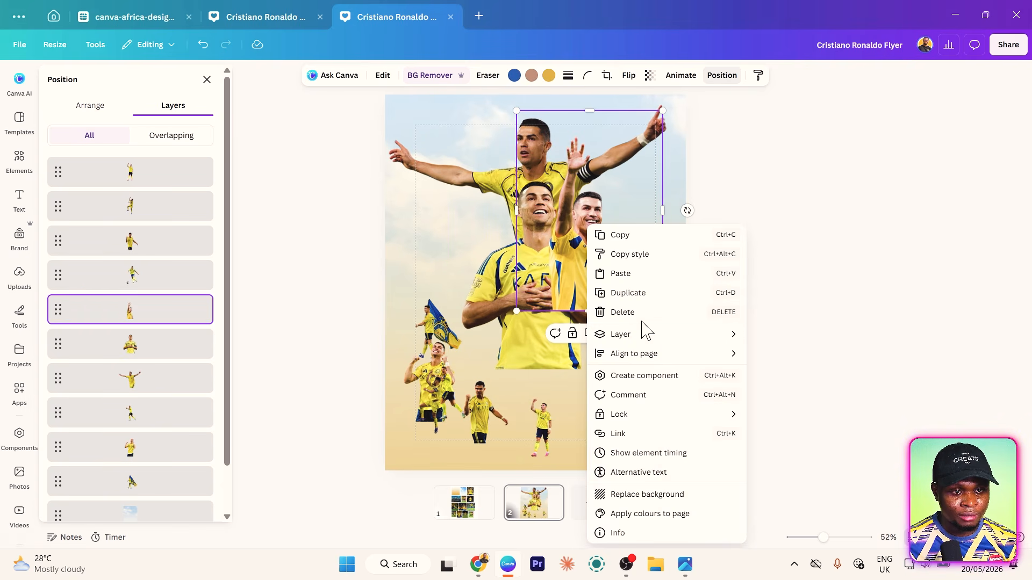
{"action": "mouse_move", "coordinate": [651, 337]}
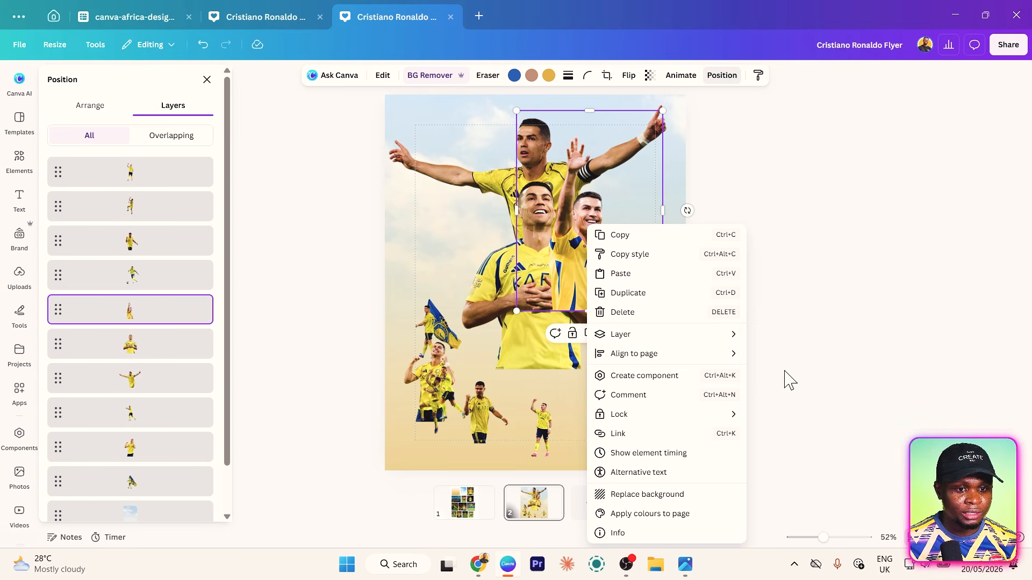
{"action": "mouse_move", "coordinate": [705, 343]}
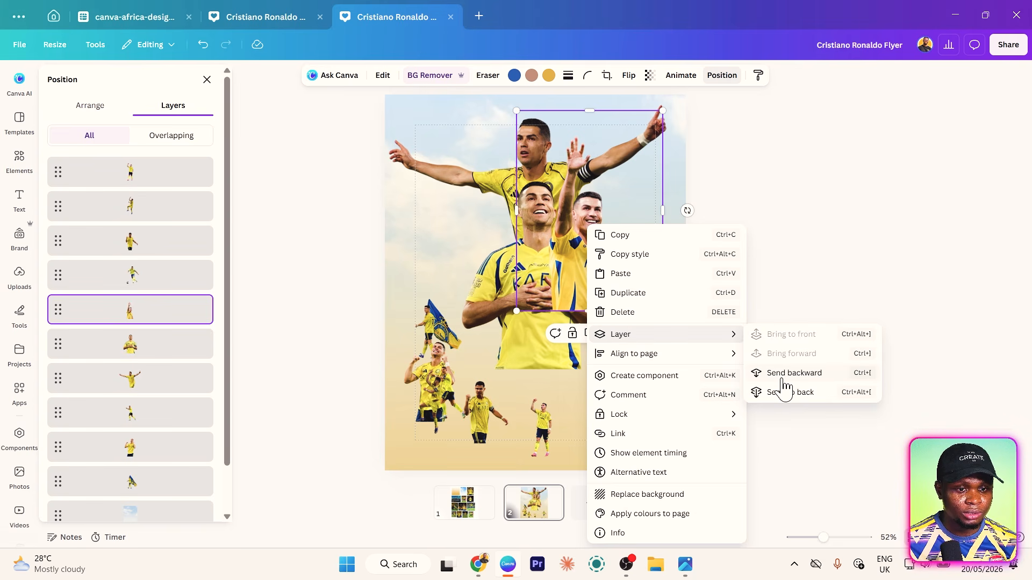
{"action": "left_click", "coordinate": [782, 377]}
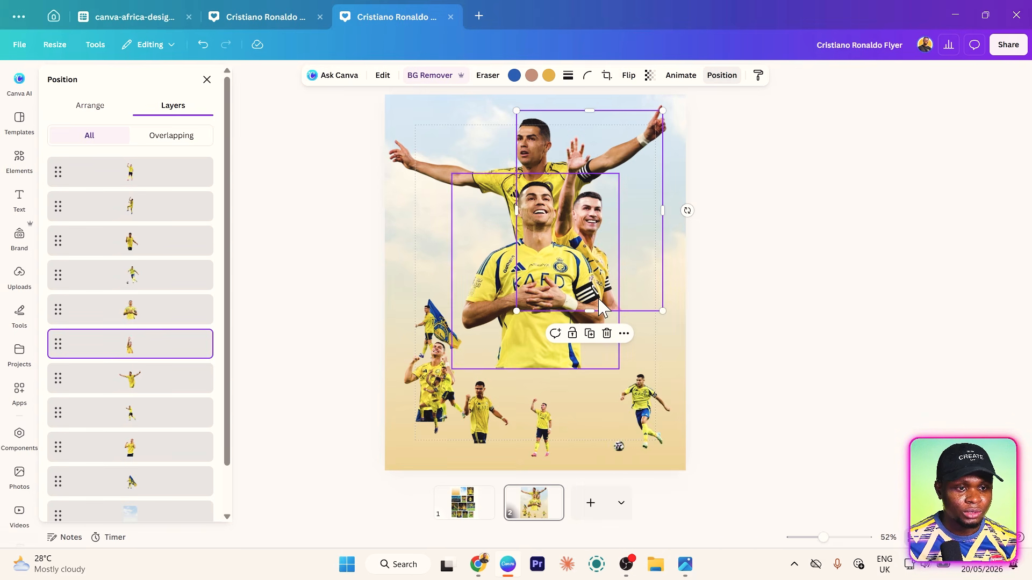
{"action": "left_click_drag", "start_coordinate": [662, 313], "coordinate": [683, 339]}
{"action": "left_click_drag", "start_coordinate": [669, 272], "coordinate": [671, 259]}
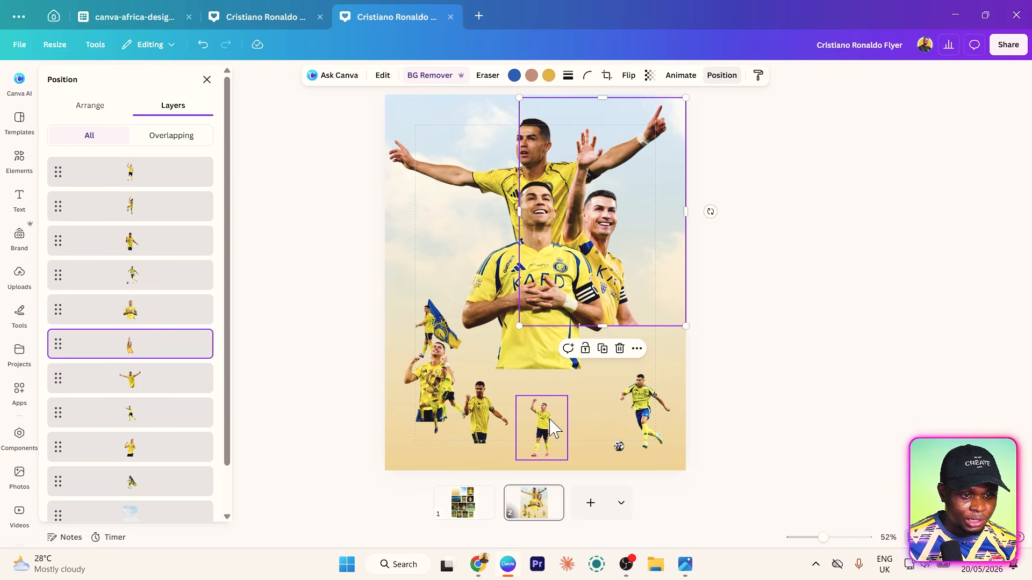
- Enlarge the small raised-fist player, flip it horizontally and place it to the right of the hands-on-chest player
{"action": "left_click_drag", "start_coordinate": [539, 426], "coordinate": [466, 219]}
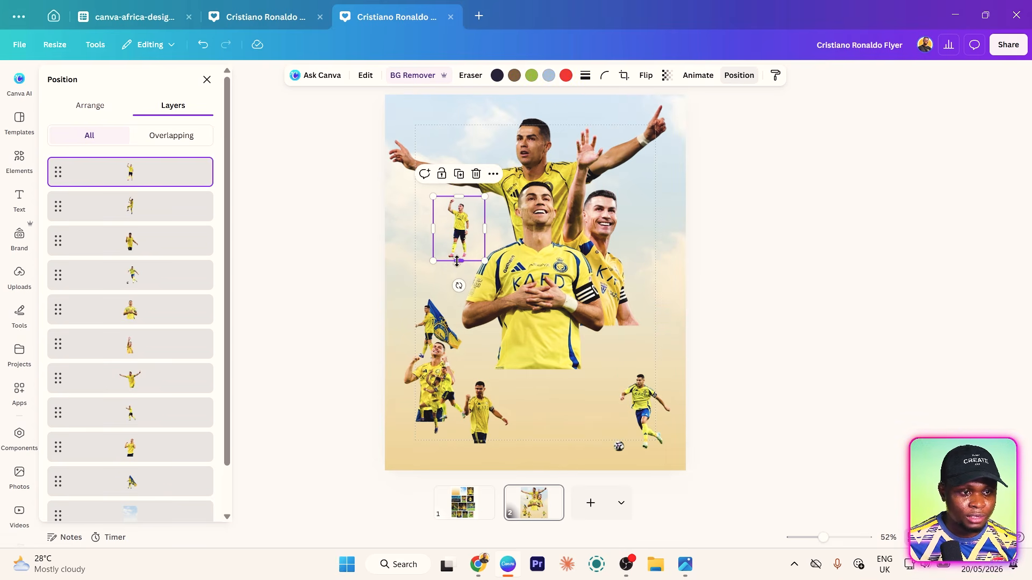
{"action": "left_click_drag", "start_coordinate": [457, 261], "coordinate": [669, 361]}
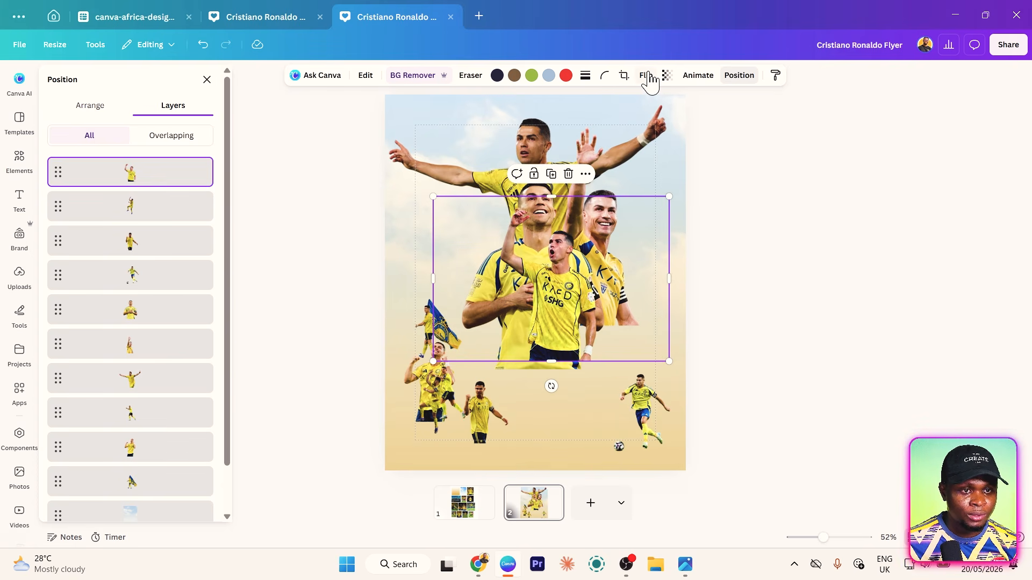
{"action": "left_click", "coordinate": [647, 76]}
{"action": "left_click", "coordinate": [651, 104]}
{"action": "left_click_drag", "start_coordinate": [561, 340], "coordinate": [615, 338]}
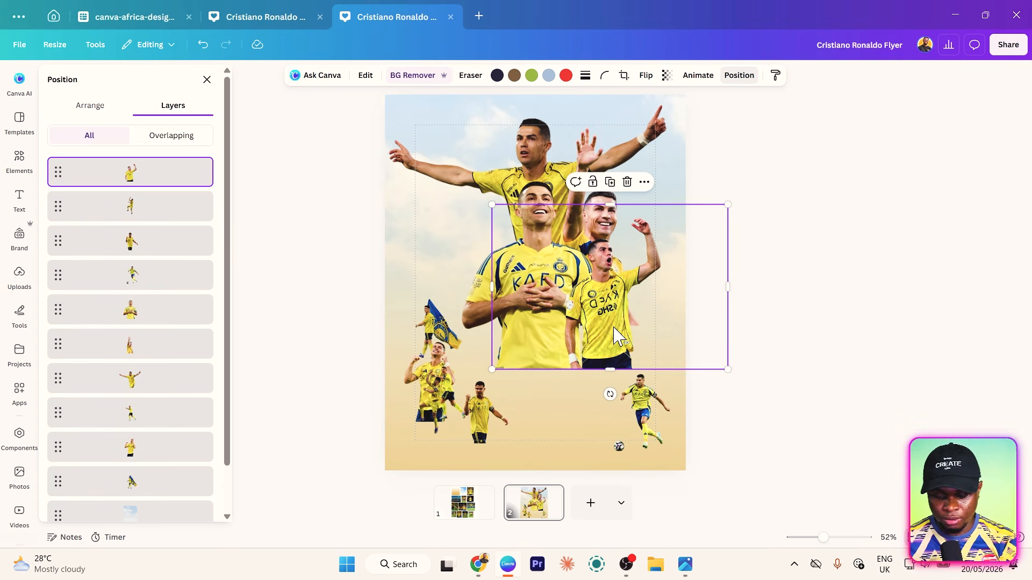
- Send the flipped raised-fist player back four layers so it sits behind the hands-on-chest player
{"action": "key", "text": "ctrl+["}
{"action": "key", "text": "ctrl+["}
{"action": "key", "text": "ctrl+["}
{"action": "key", "text": "ctrl+["}
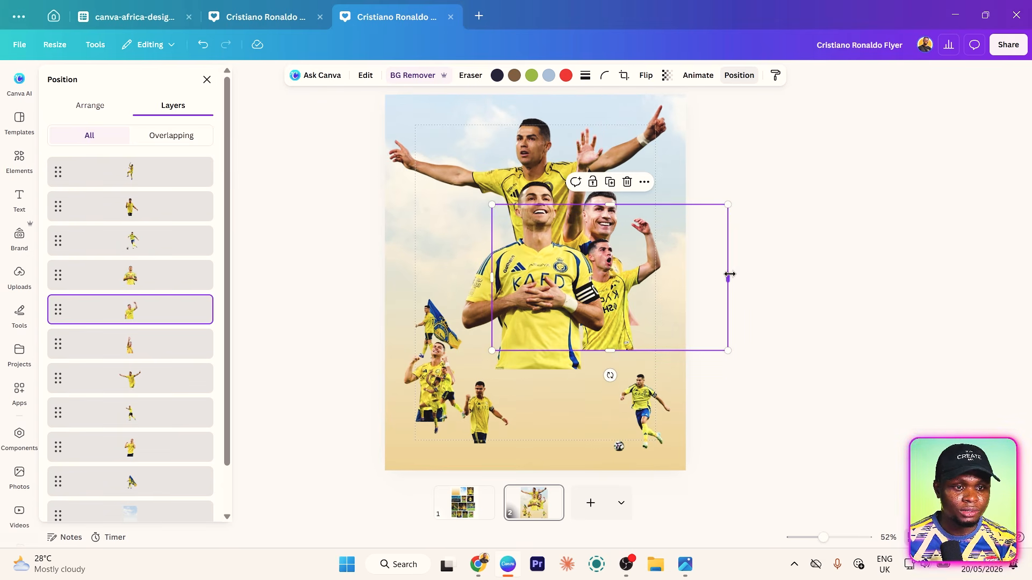
- Crop the empty margins from both sides of the flipped raised-fist player, then enlarge and shift it toward the page's right edge
{"action": "left_click_drag", "start_coordinate": [728, 278], "coordinate": [676, 277]}
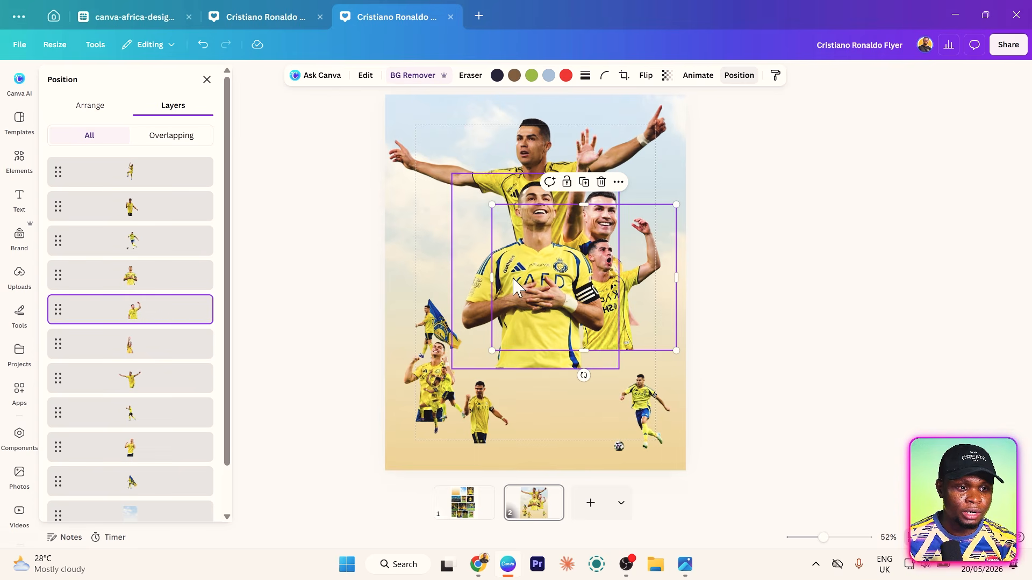
{"action": "left_click_drag", "start_coordinate": [492, 277], "coordinate": [535, 294]}
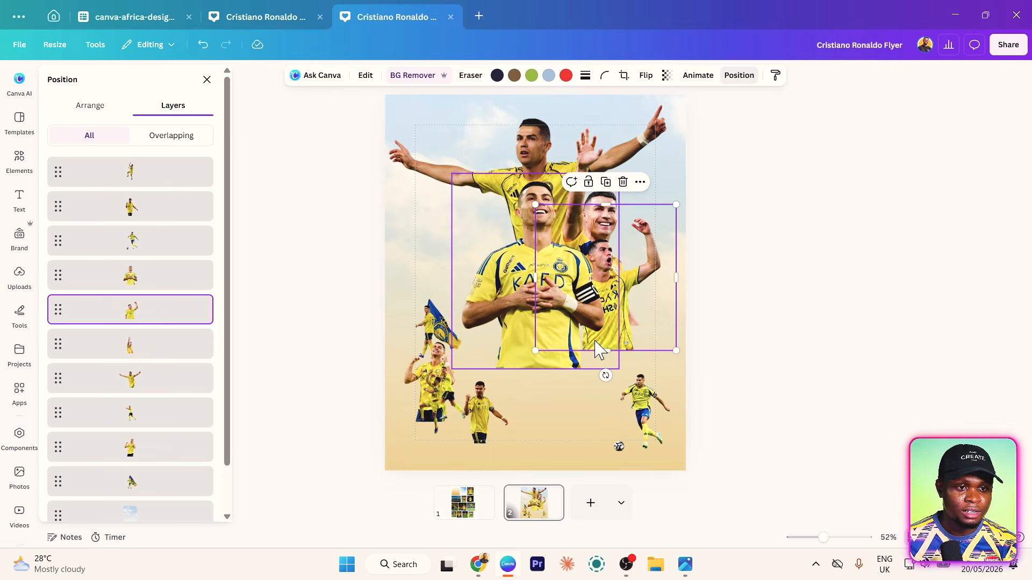
{"action": "left_click_drag", "start_coordinate": [535, 350], "coordinate": [517, 369]}
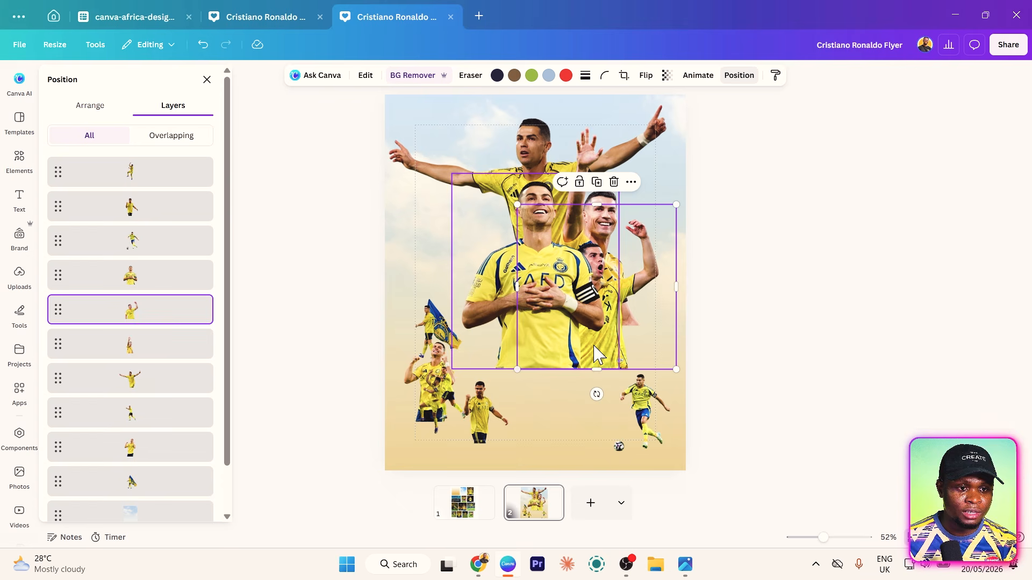
{"action": "mouse_move", "coordinate": [599, 355]}
{"action": "left_mouse_down"}
{"action": "mouse_move", "coordinate": [627, 342]}
{"action": "mouse_move", "coordinate": [615, 360]}
{"action": "left_mouse_up"}
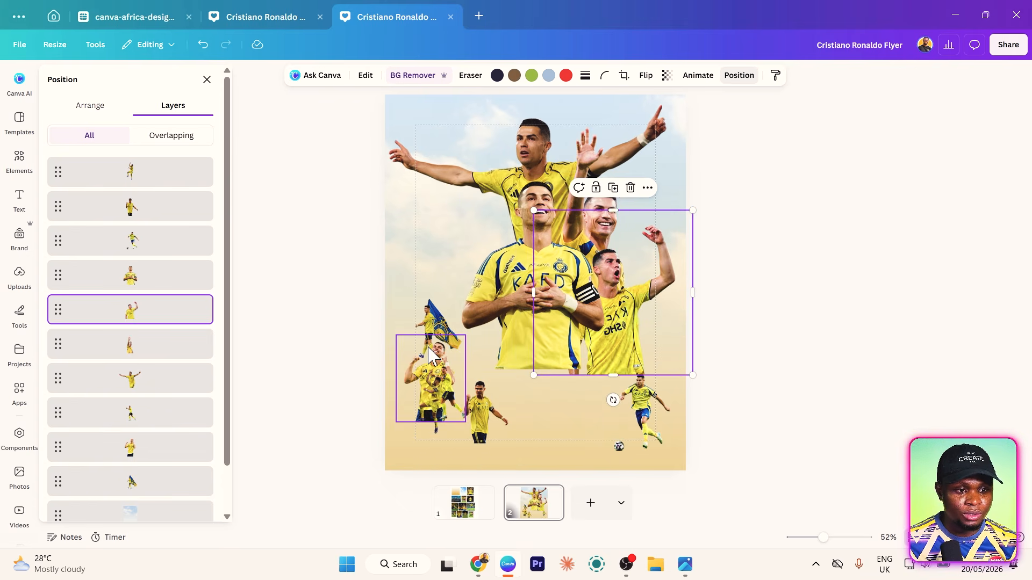
- Bring the player with both fists clenched forward, enlarge it left of the hands-on-chest player and crop off its lower part
{"action": "left_click_drag", "start_coordinate": [433, 356], "coordinate": [433, 179]}
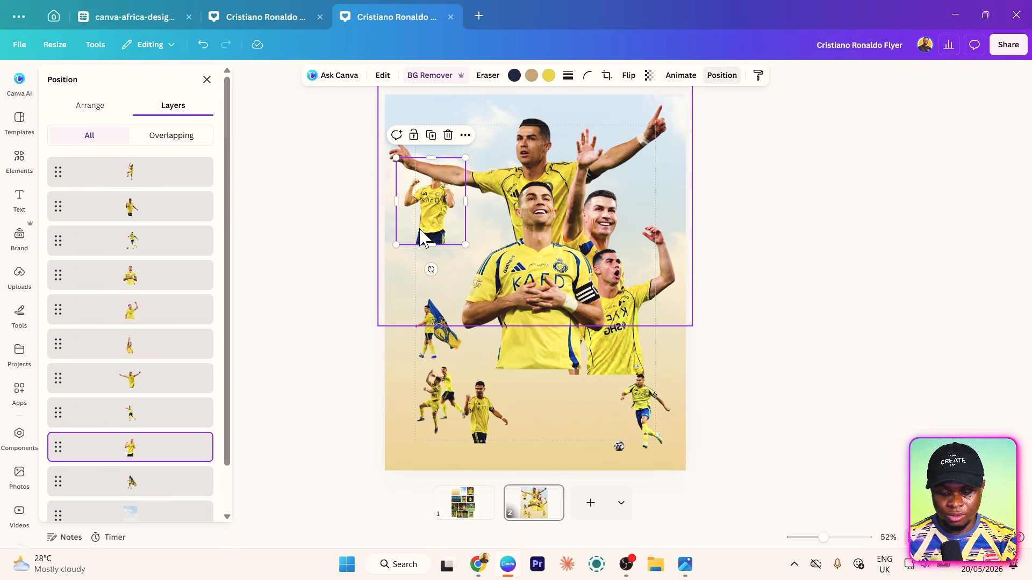
{"action": "key", "text": "ctrl+]"}
{"action": "key", "text": "ctrl+]"}
{"action": "left_click_drag", "start_coordinate": [465, 245], "coordinate": [563, 366]}
{"action": "left_click_drag", "start_coordinate": [479, 366], "coordinate": [479, 303]}
{"action": "mouse_move", "coordinate": [477, 250]}
{"action": "left_mouse_down"}
{"action": "mouse_move", "coordinate": [475, 274]}
{"action": "mouse_move", "coordinate": [471, 267]}
{"action": "left_mouse_up"}
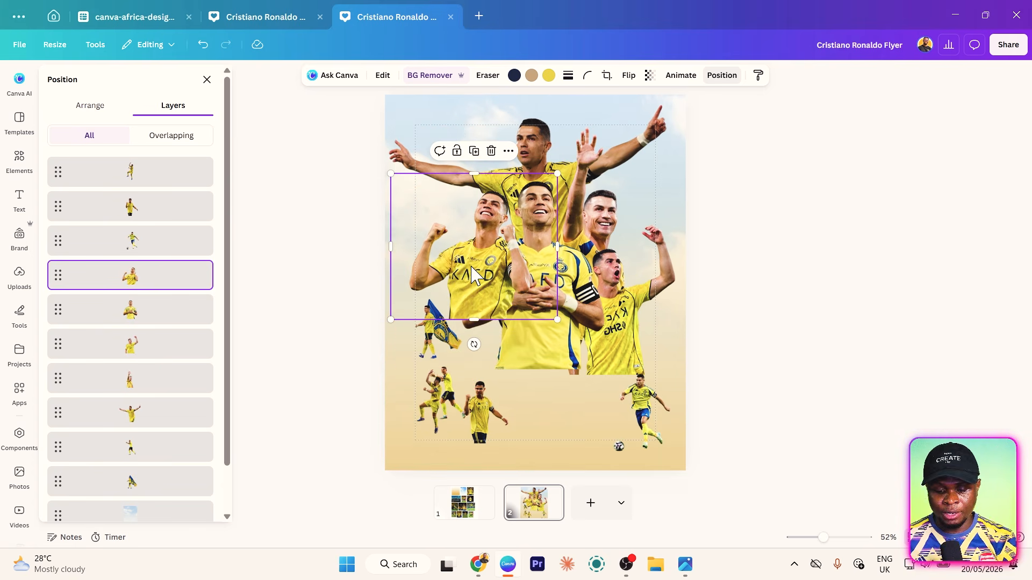
- Send the clenched-fists player one layer back, behind the hands-on-chest player, and enlarge it slightly
{"action": "key", "text": "ctrl+["}
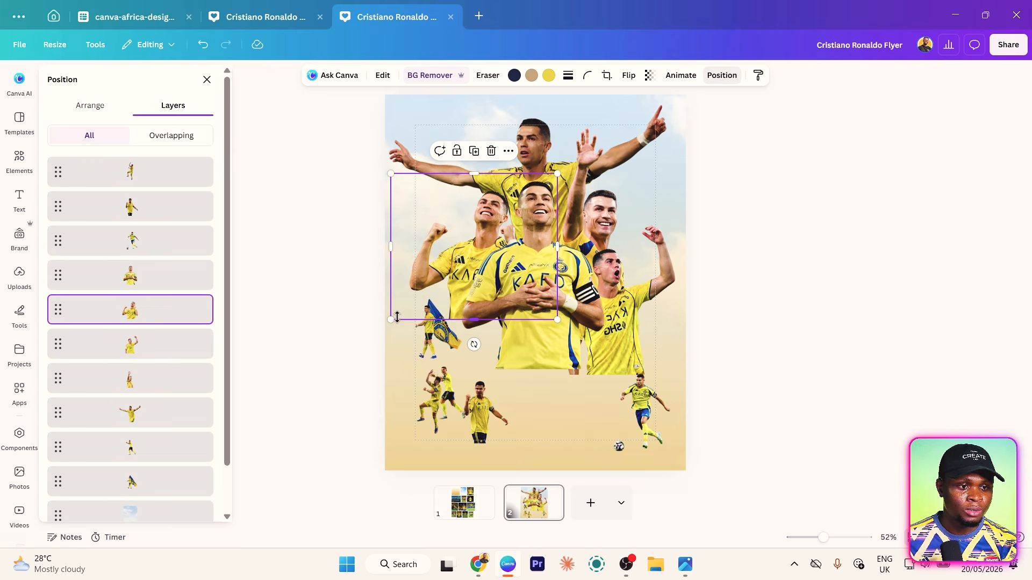
{"action": "left_click_drag", "start_coordinate": [390, 321], "coordinate": [376, 334]}
{"action": "mouse_move", "coordinate": [415, 259]}
{"action": "left_mouse_down"}
{"action": "mouse_move", "coordinate": [428, 244]}
{"action": "mouse_move", "coordinate": [423, 273]}
{"action": "left_mouse_up"}
- Move the jumping player to the lower centre and enlarge the arms-reaching player over the upper left of the page
{"action": "left_click_drag", "start_coordinate": [447, 387], "coordinate": [543, 391]}
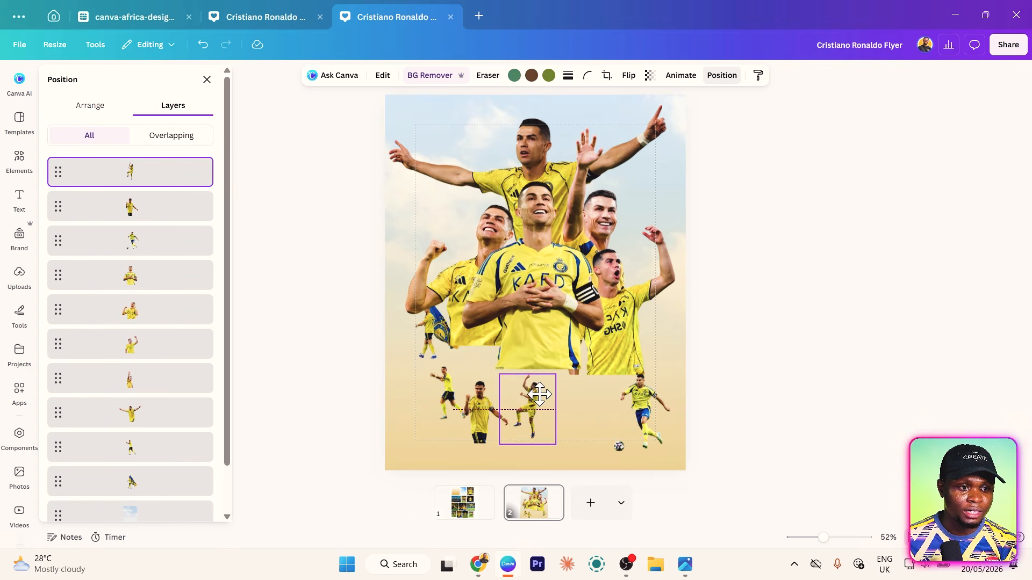
{"action": "left_click_drag", "start_coordinate": [441, 379], "coordinate": [451, 137]}
{"action": "left_click_drag", "start_coordinate": [474, 173], "coordinate": [612, 337]}
- Bring the arms-reaching player forward several layers so it sits in front of the open-armed player
{"action": "key", "text": "ctrl+]"}
{"action": "key", "text": "ctrl+]"}
{"action": "key", "text": "ctrl+]"}
{"action": "key", "text": "ctrl+]"}
{"action": "key", "text": "ctrl+]"}
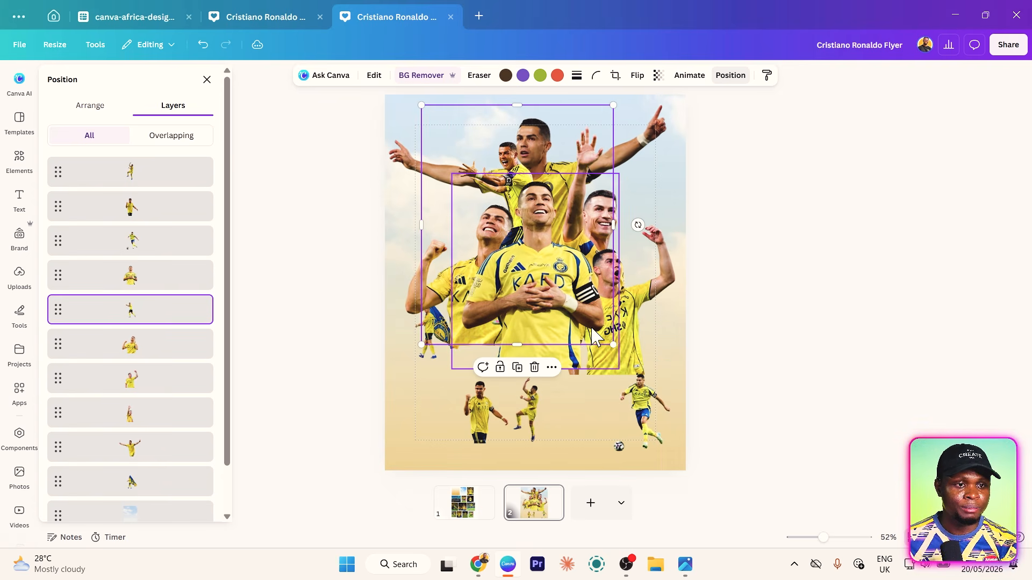
- Crop the legs and the empty side and top margins off the arms-reaching player
{"action": "left_click_drag", "start_coordinate": [512, 345], "coordinate": [512, 234]}
{"action": "left_click_drag", "start_coordinate": [423, 169], "coordinate": [452, 169]}
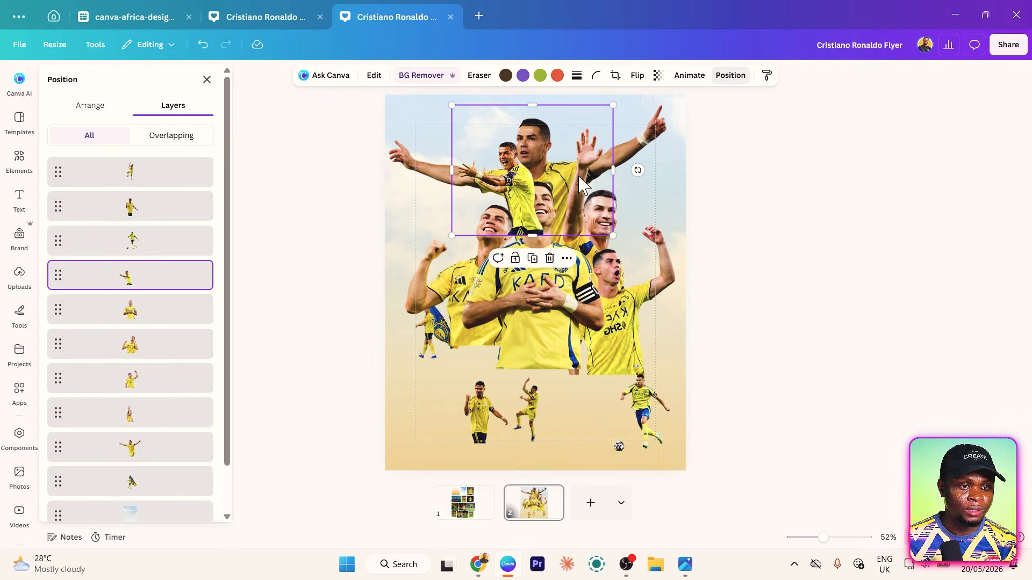
{"action": "left_click_drag", "start_coordinate": [613, 173], "coordinate": [560, 174]}
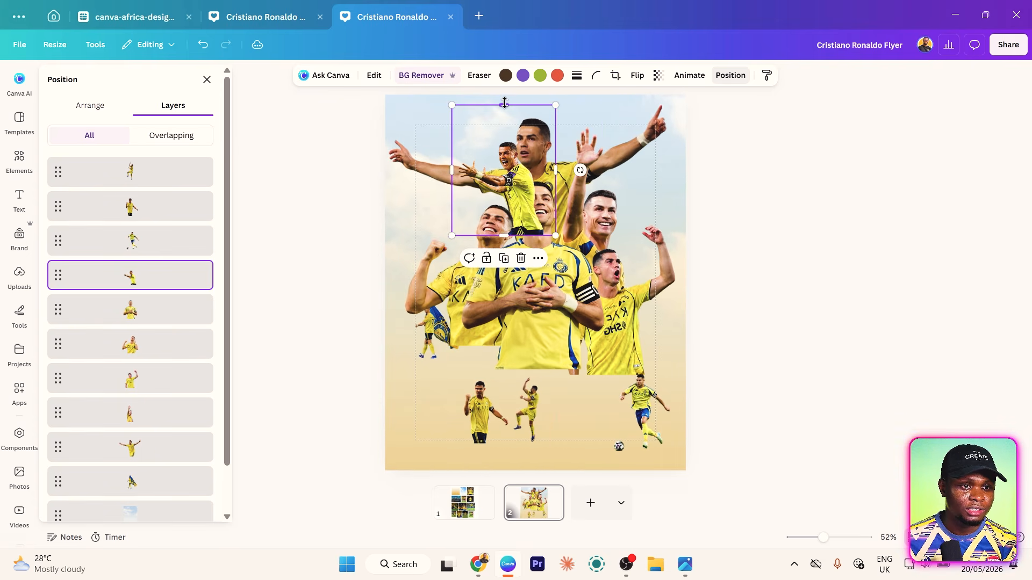
{"action": "left_click_drag", "start_coordinate": [504, 103], "coordinate": [510, 133]}
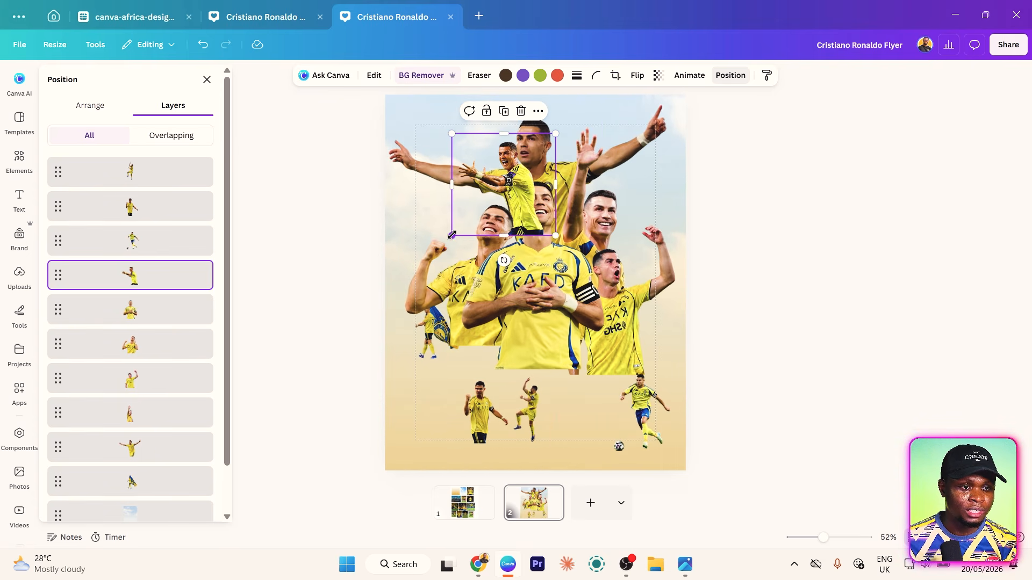
- Enlarge the arms-reaching player at the upper left behind the hands-on-chest player and reposition the clenched-fists player in front of it
{"action": "left_click_drag", "start_coordinate": [452, 240], "coordinate": [464, 332]}
{"action": "left_click_drag", "start_coordinate": [407, 211], "coordinate": [359, 296]}
{"action": "left_click", "coordinate": [206, 79]}
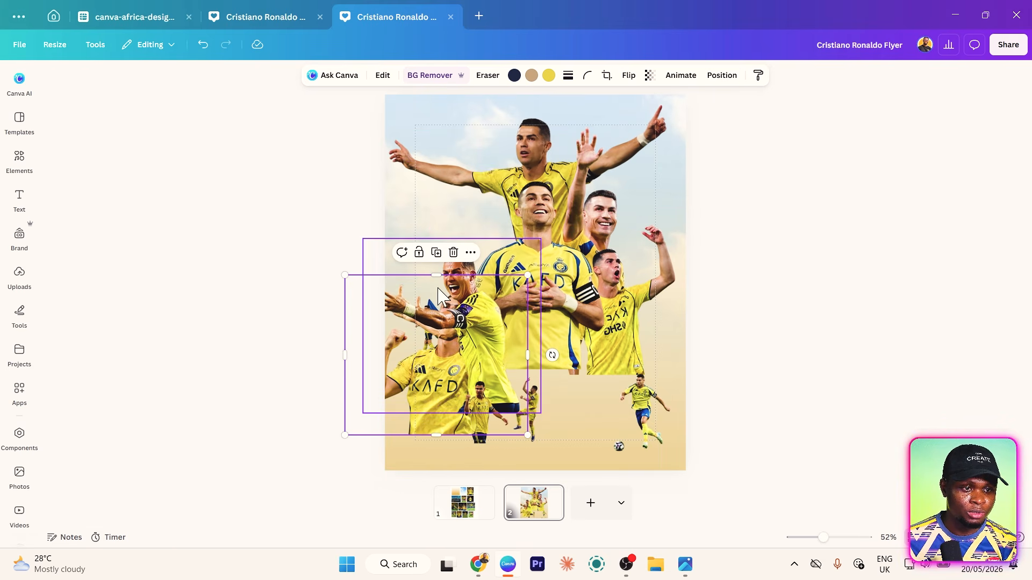
{"action": "left_click", "coordinate": [513, 259]}
{"action": "left_click_drag", "start_coordinate": [514, 260], "coordinate": [535, 168]}
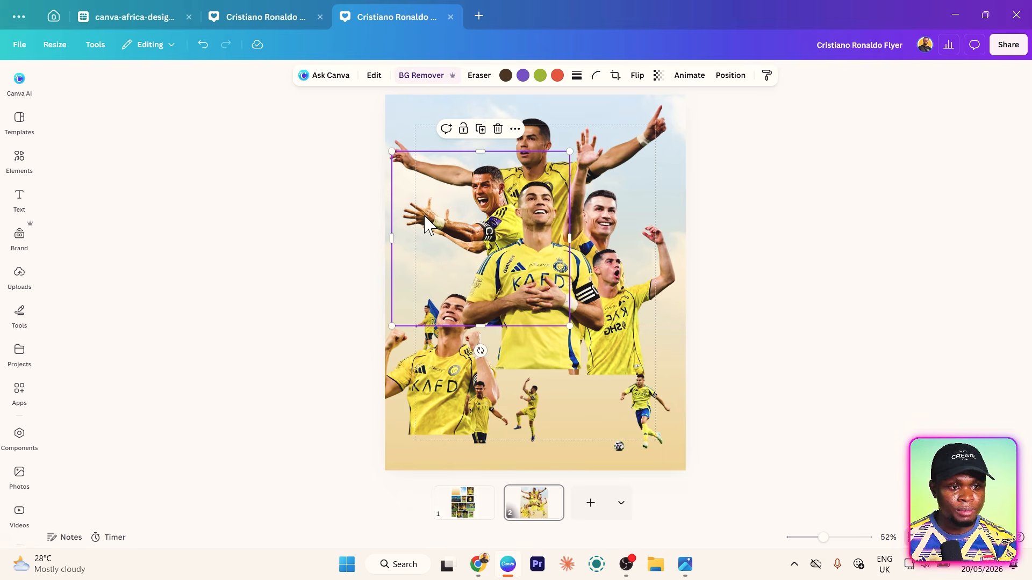
{"action": "left_click_drag", "start_coordinate": [411, 222], "coordinate": [404, 216]}
{"action": "left_click_drag", "start_coordinate": [409, 382], "coordinate": [416, 298]}
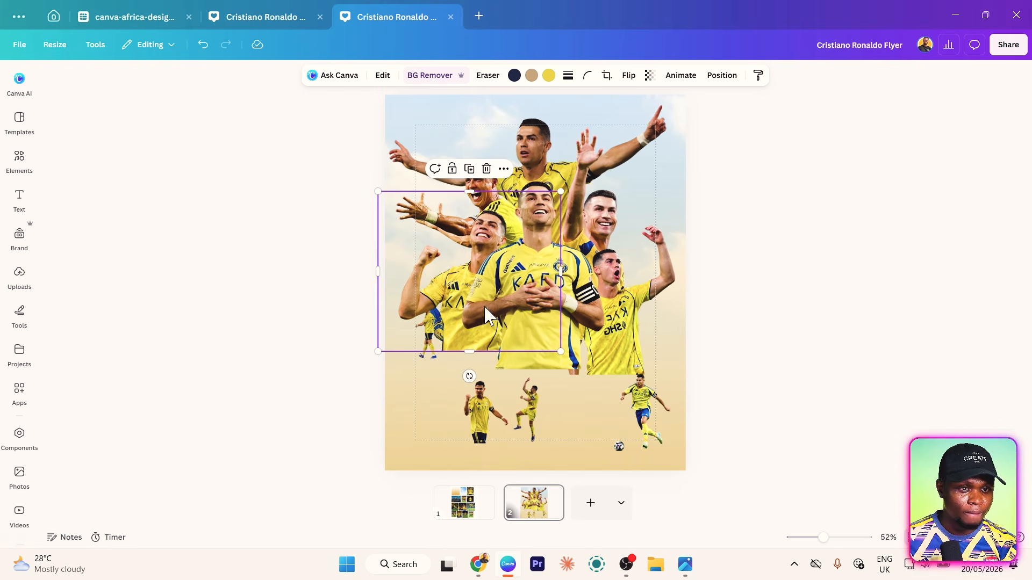
- Crop the lower part of the flipped raised-fist player, then enlarge it and place it against the page's right edge
{"action": "left_click", "coordinate": [632, 348]}
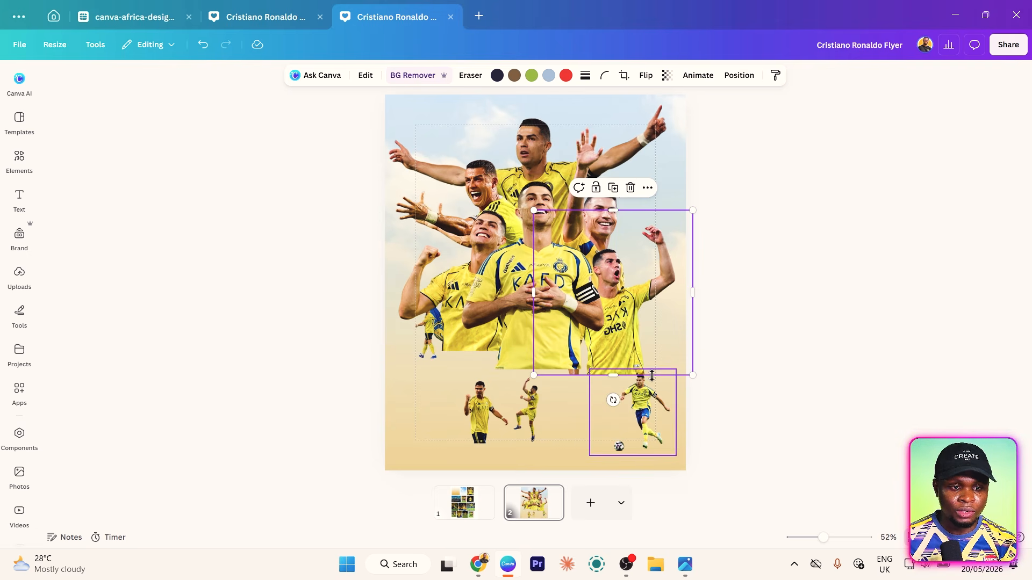
{"action": "left_click_drag", "start_coordinate": [614, 375], "coordinate": [617, 329]}
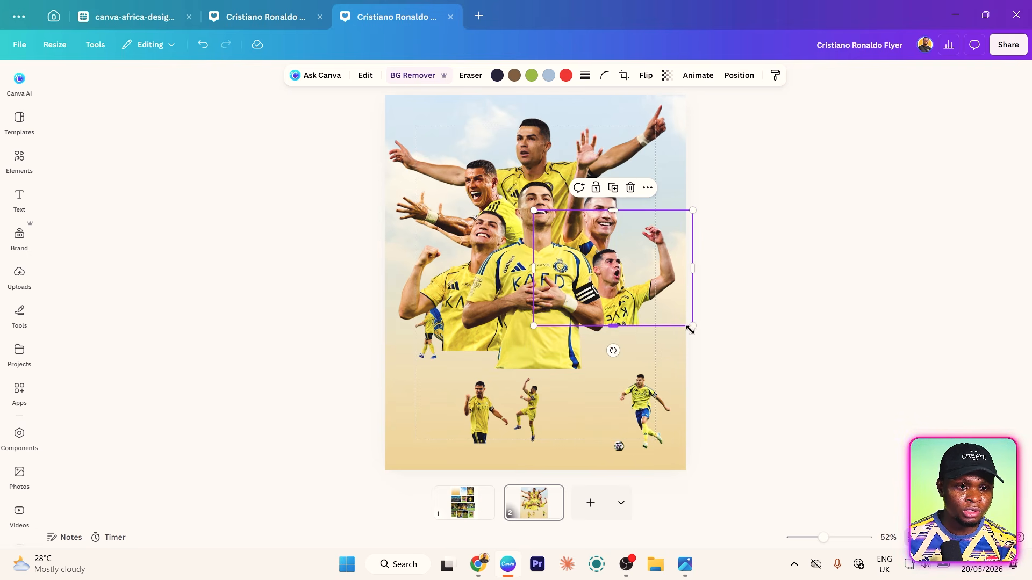
{"action": "left_click_drag", "start_coordinate": [693, 329], "coordinate": [722, 352]}
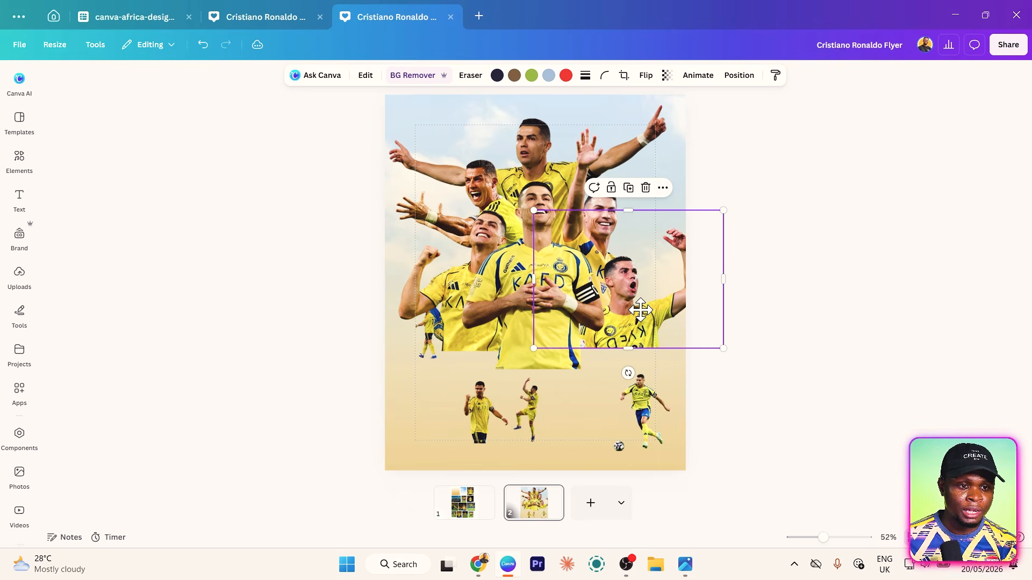
{"action": "left_click_drag", "start_coordinate": [645, 310], "coordinate": [639, 313]}
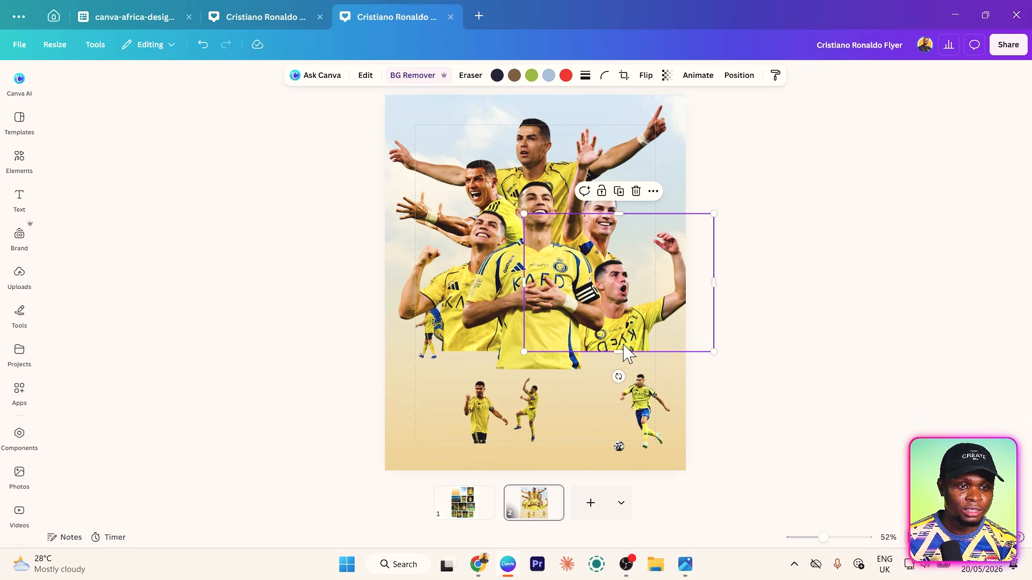
- Extend the lower edges of the raised-fist and clenched-fists cut-outs to line up with the hands-on-chest player's lower edge
{"action": "left_click_drag", "start_coordinate": [618, 351], "coordinate": [612, 371]}
{"action": "left_click", "coordinate": [465, 349]}
{"action": "left_click_drag", "start_coordinate": [467, 357], "coordinate": [460, 369]}
{"action": "left_click", "coordinate": [315, 346]}
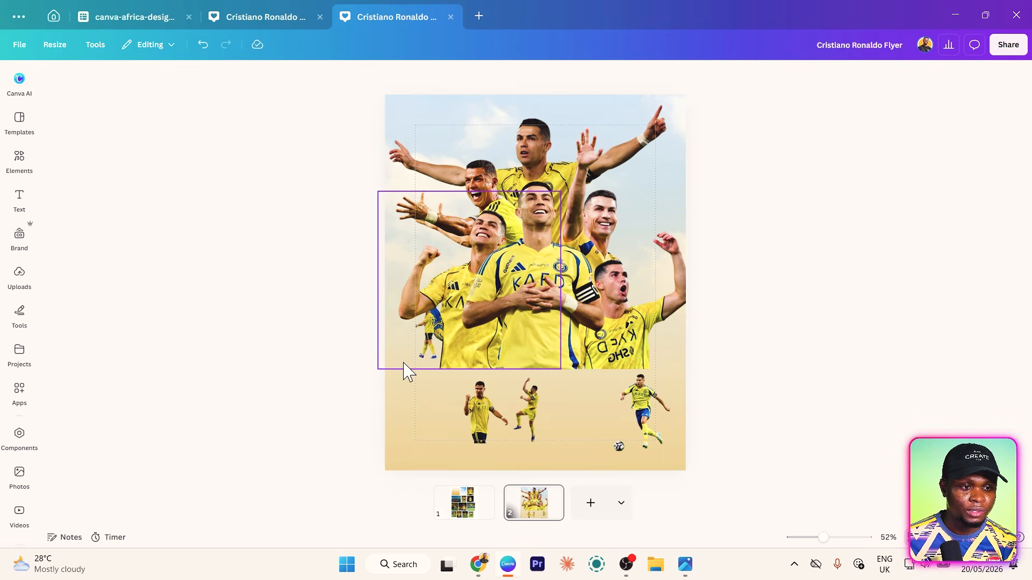
- Enlarge the small fists-up player and layer it behind the raised-hand player on the collage's outer side
{"action": "left_click_drag", "start_coordinate": [467, 435], "coordinate": [634, 227]}
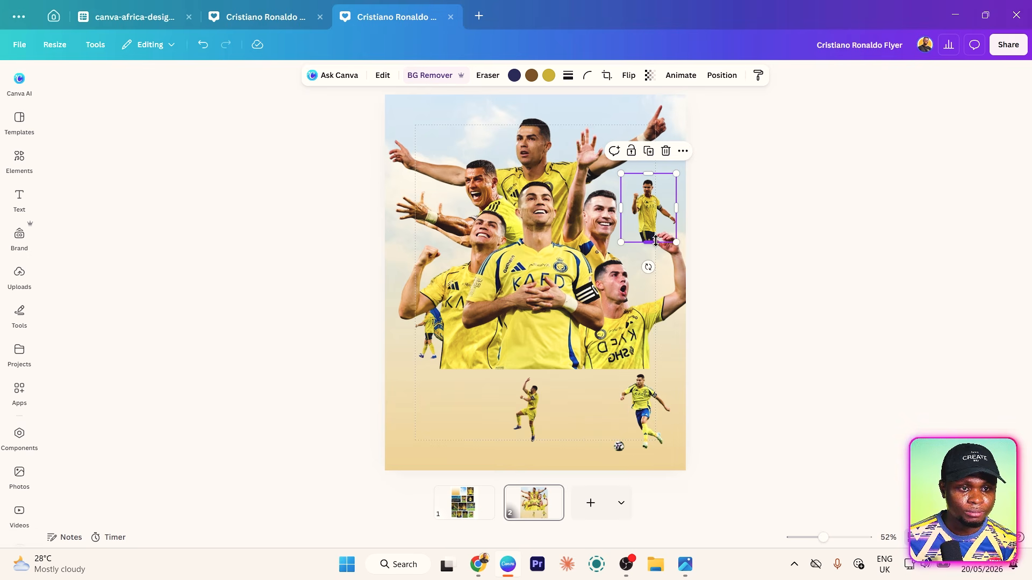
{"action": "left_click_drag", "start_coordinate": [652, 243], "coordinate": [533, 365]}
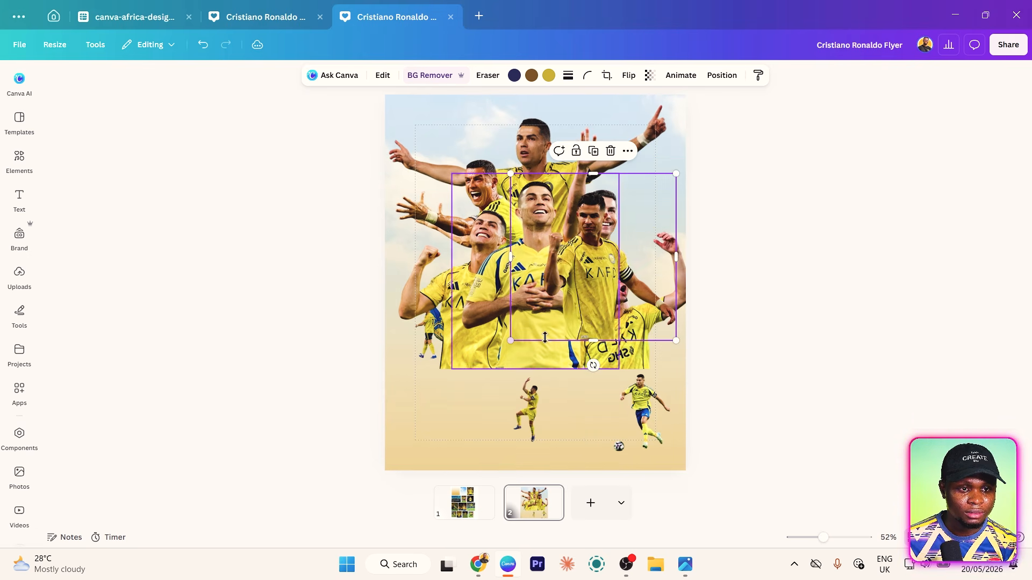
{"action": "left_click_drag", "start_coordinate": [563, 304], "coordinate": [606, 288]}
{"action": "key", "text": "ctrl+["}
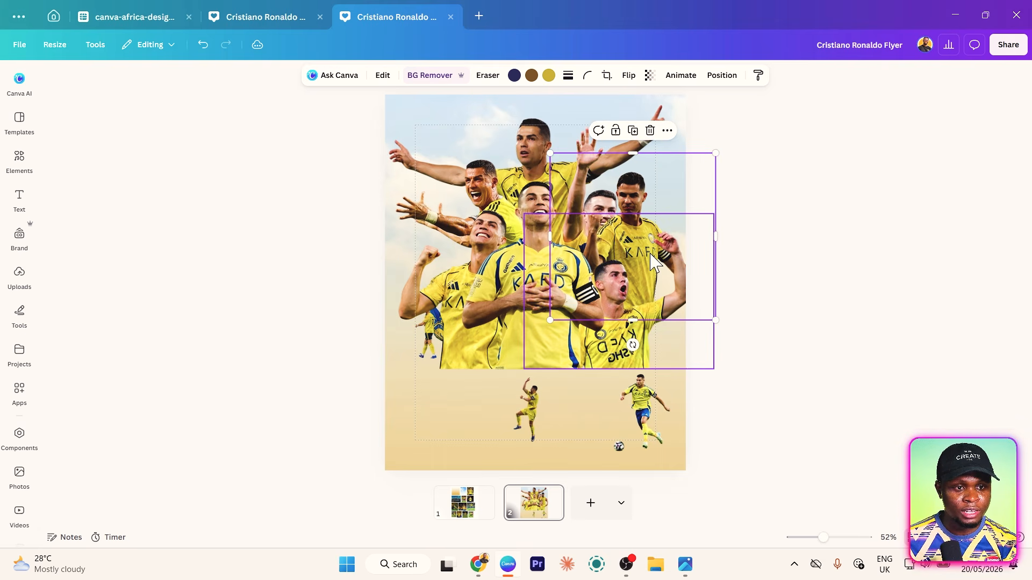
{"action": "left_click_drag", "start_coordinate": [665, 186], "coordinate": [662, 160]}
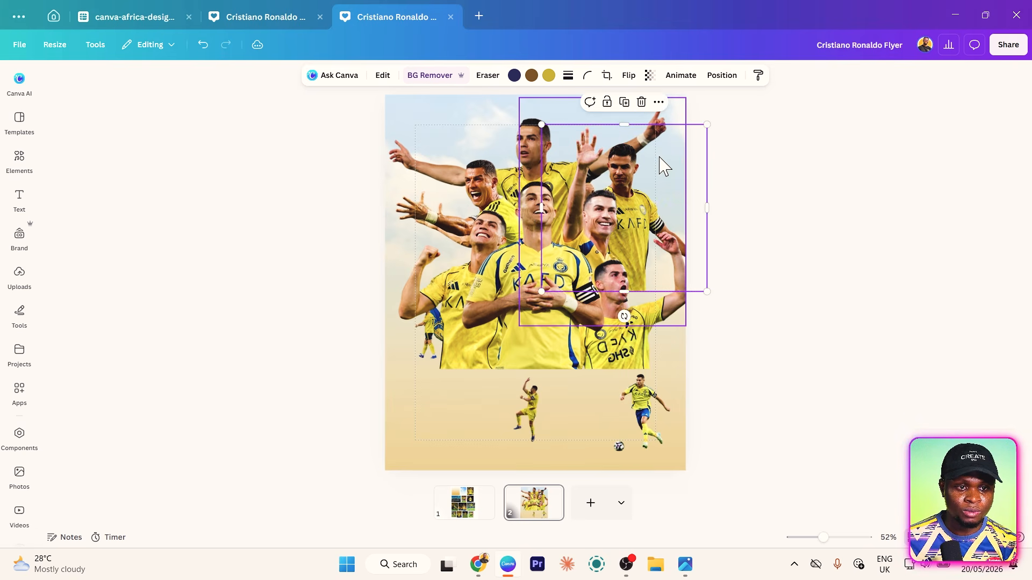
- Flip the enlarged fists-up player horizontally and lower it so its head sits beside the raised-hand player
{"action": "left_click", "coordinate": [628, 75]}
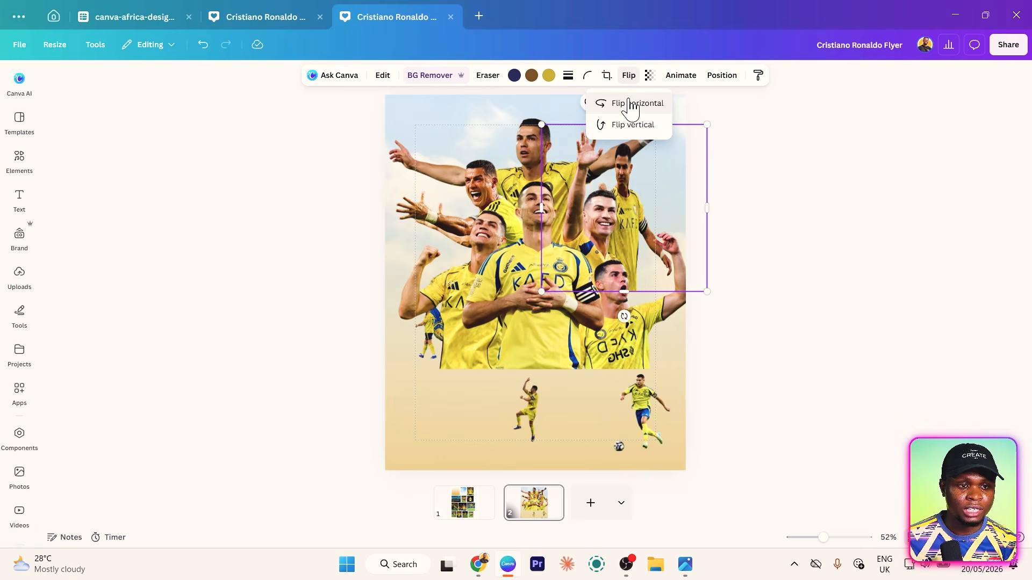
{"action": "left_click", "coordinate": [633, 101]}
{"action": "left_click_drag", "start_coordinate": [670, 174], "coordinate": [669, 203]}
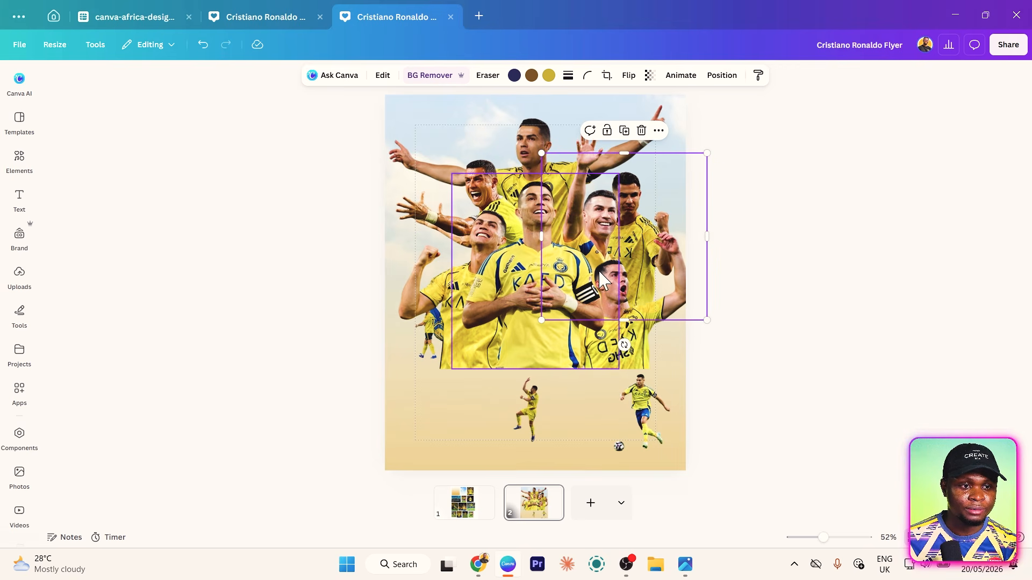
- Enlarge the jumping player below the collage and bring the small flag-carrying player out to the empty gold area beside it
{"action": "left_click_drag", "start_coordinate": [527, 429], "coordinate": [458, 423]}
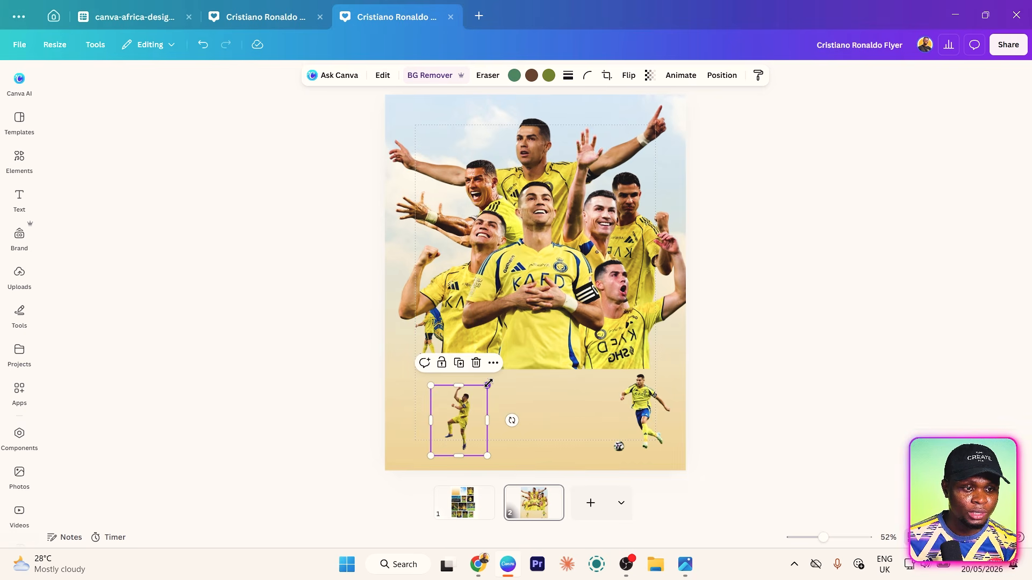
{"action": "left_click_drag", "start_coordinate": [488, 380], "coordinate": [549, 308]}
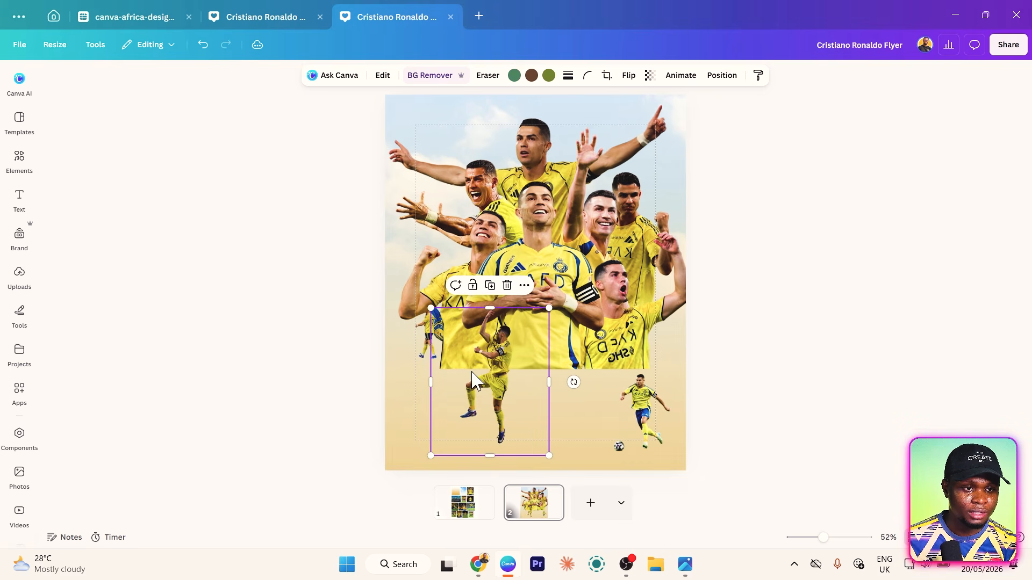
{"action": "left_click", "coordinate": [421, 353]}
{"action": "left_click", "coordinate": [422, 353], "text": "ctrl"}
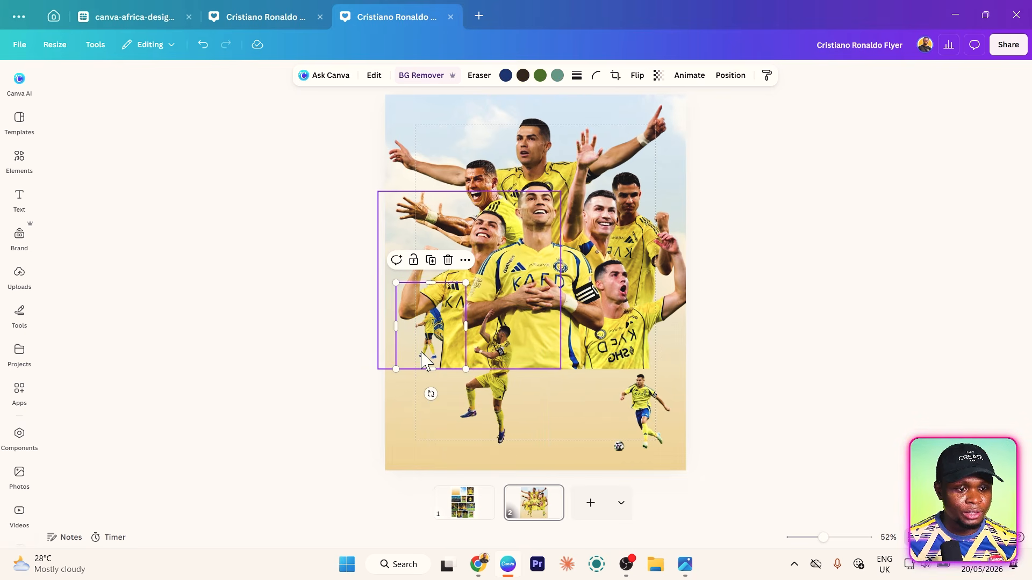
{"action": "left_click_drag", "start_coordinate": [423, 355], "coordinate": [553, 448]}
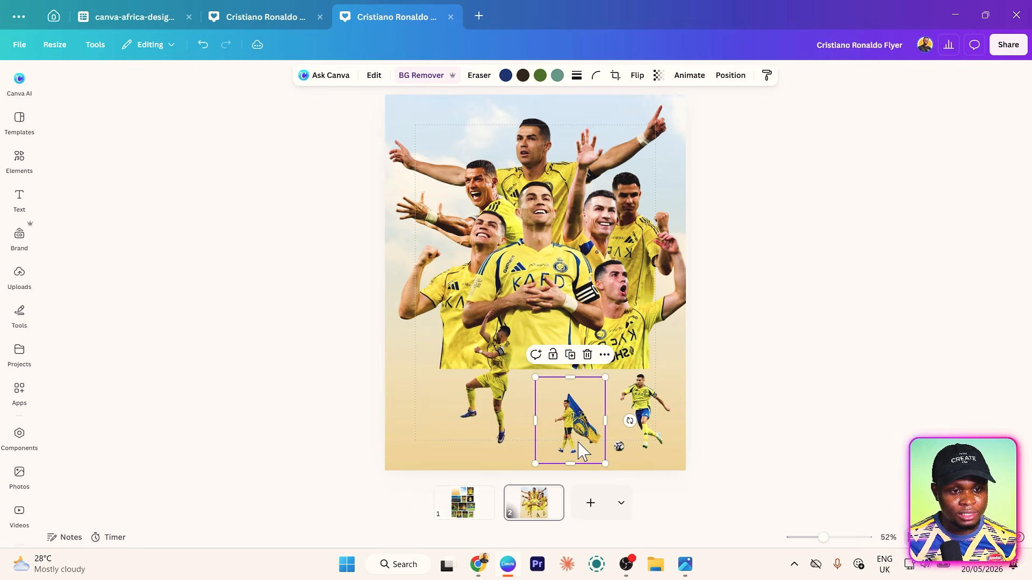
- Delete the ball-kicking player and the flipped fists-up player, then shift the raised-hand player slightly outward
{"action": "left_click", "coordinate": [643, 425]}
{"action": "key", "text": "Delete"}
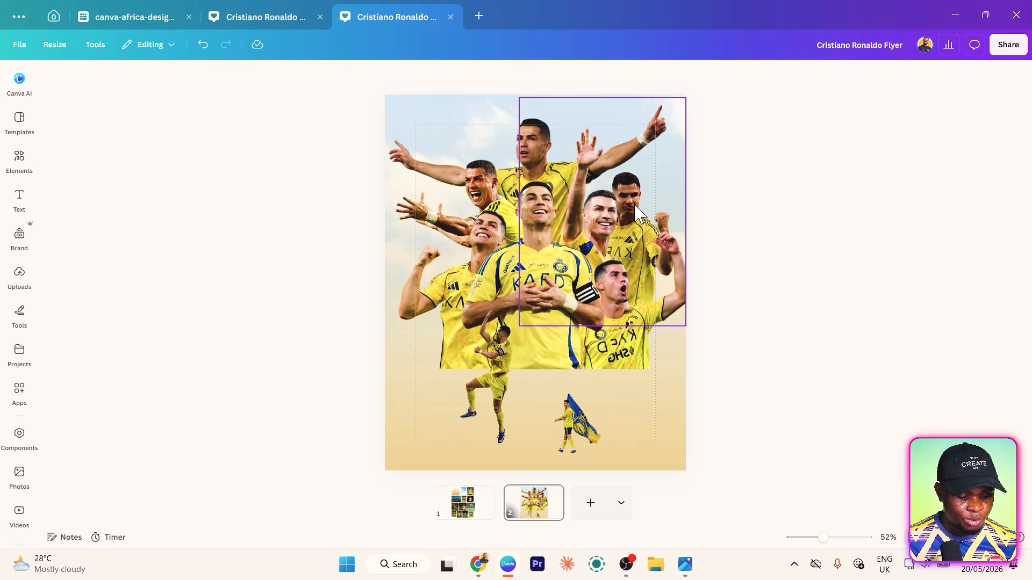
{"action": "left_click", "coordinate": [630, 220]}
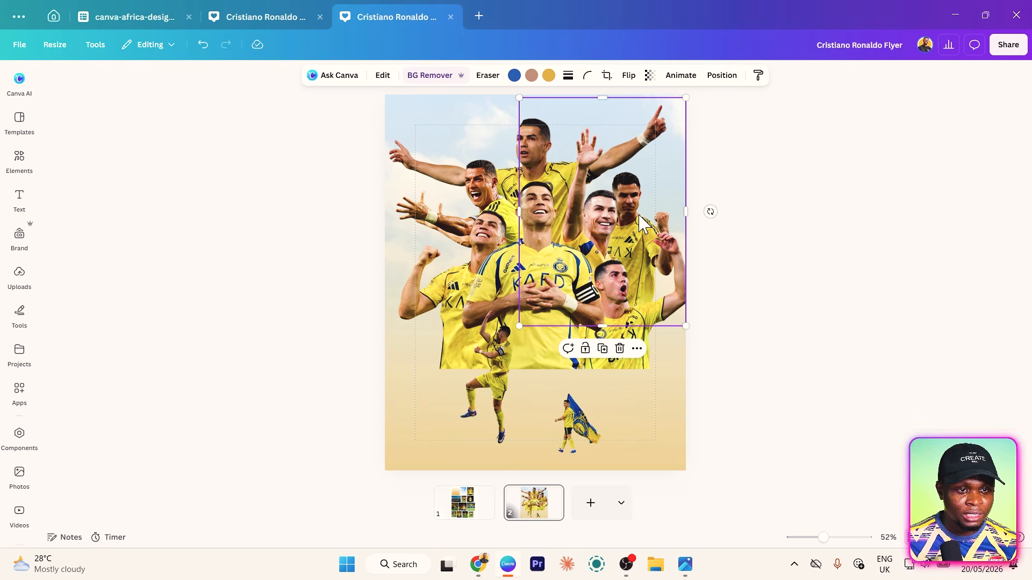
{"action": "left_click", "coordinate": [639, 216]}
{"action": "left_click_drag", "start_coordinate": [633, 199], "coordinate": [599, 133]}
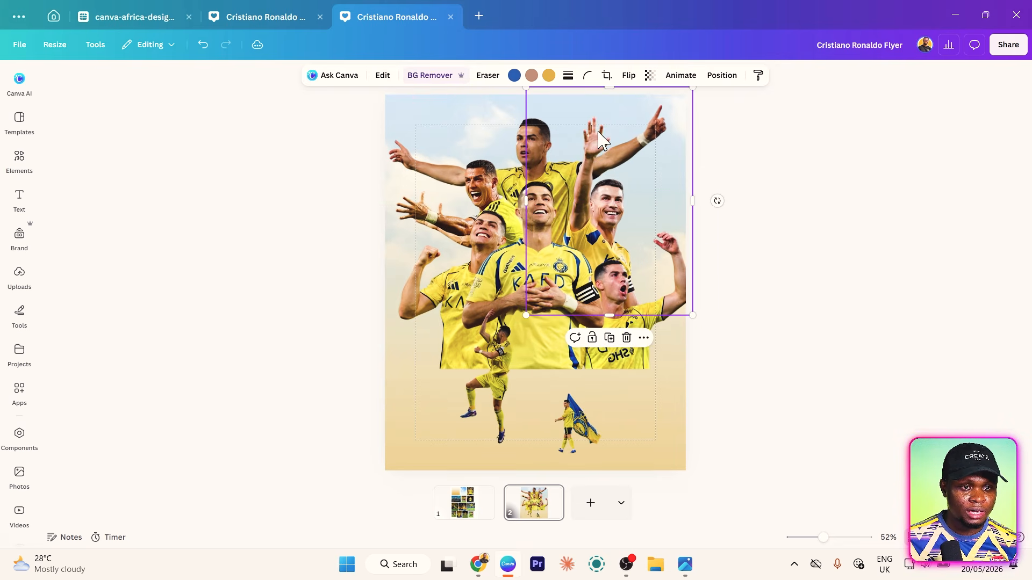
- Move the flipped raised-fist player up and inward with its lower edge level with the others, and set the jumping player below it
{"action": "left_click", "coordinate": [356, 241]}
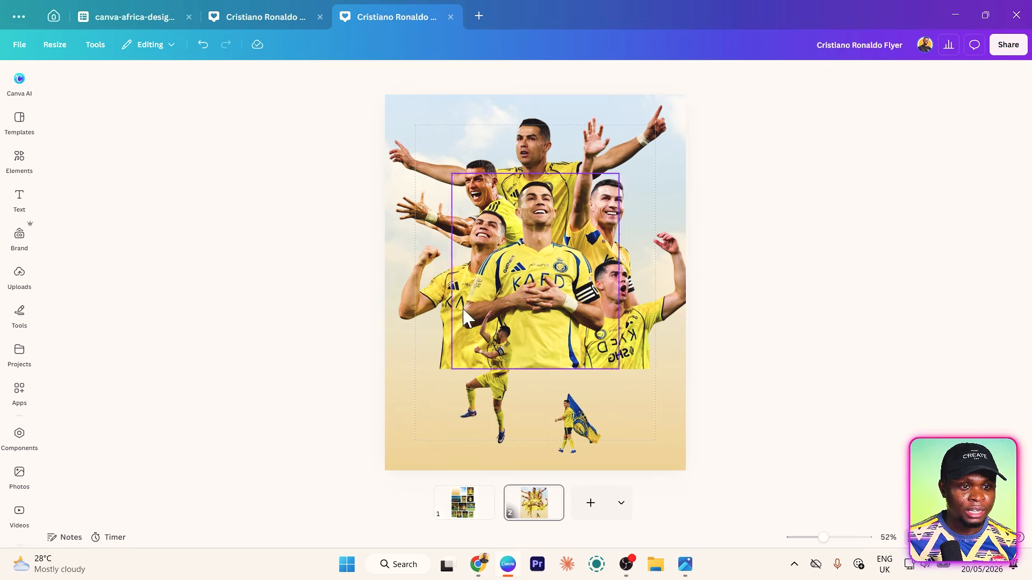
{"action": "left_click", "coordinate": [641, 370]}
{"action": "left_click_drag", "start_coordinate": [640, 366], "coordinate": [627, 339]}
{"action": "left_click", "coordinate": [424, 312]}
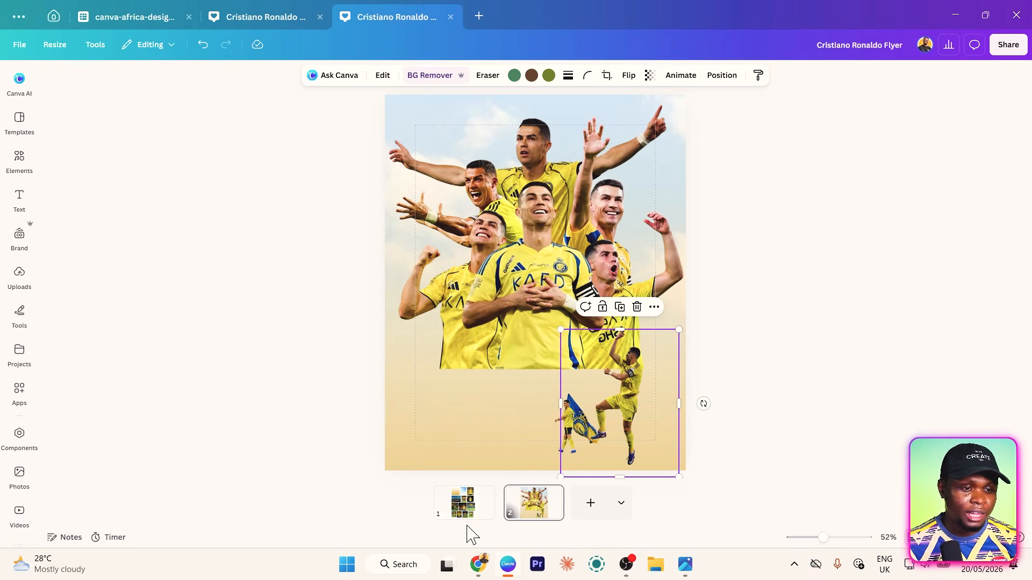
- Copy the stadium photo from page 1 onto the flyer page and delete the leftover jumping and flag-carrying players
{"action": "left_click", "coordinate": [457, 513]}
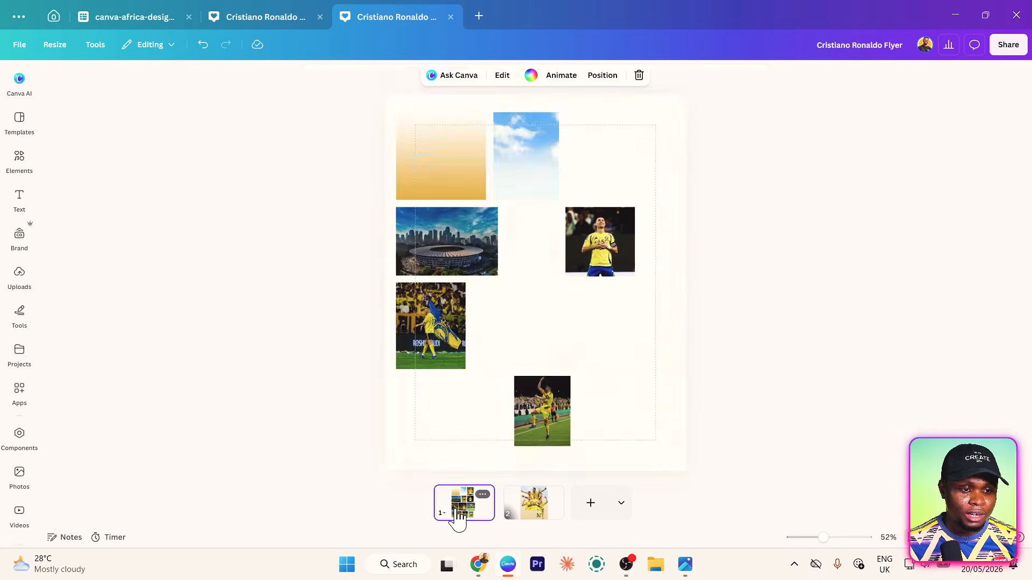
{"action": "left_click", "coordinate": [453, 253]}
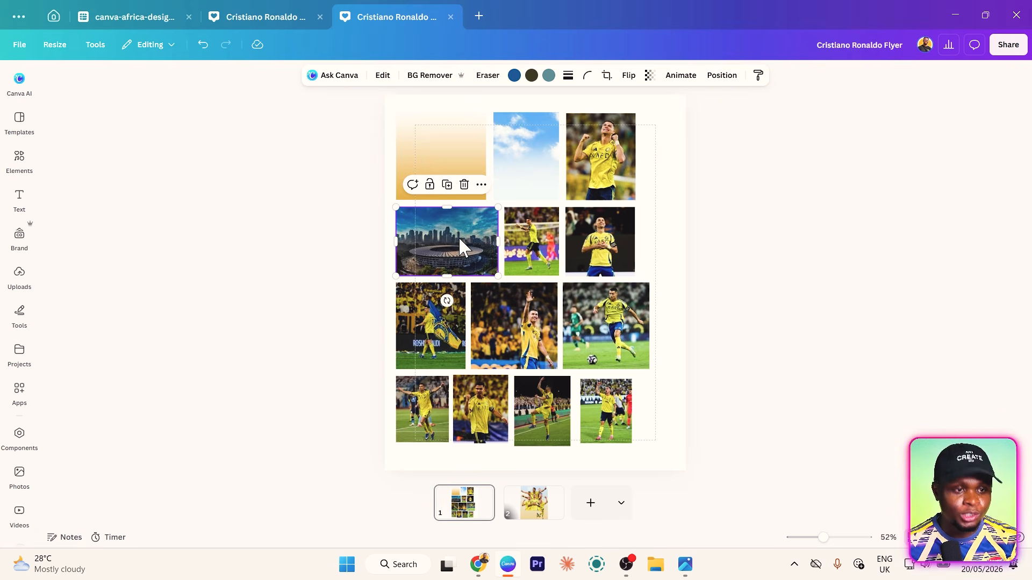
{"action": "left_click", "coordinate": [529, 518]}
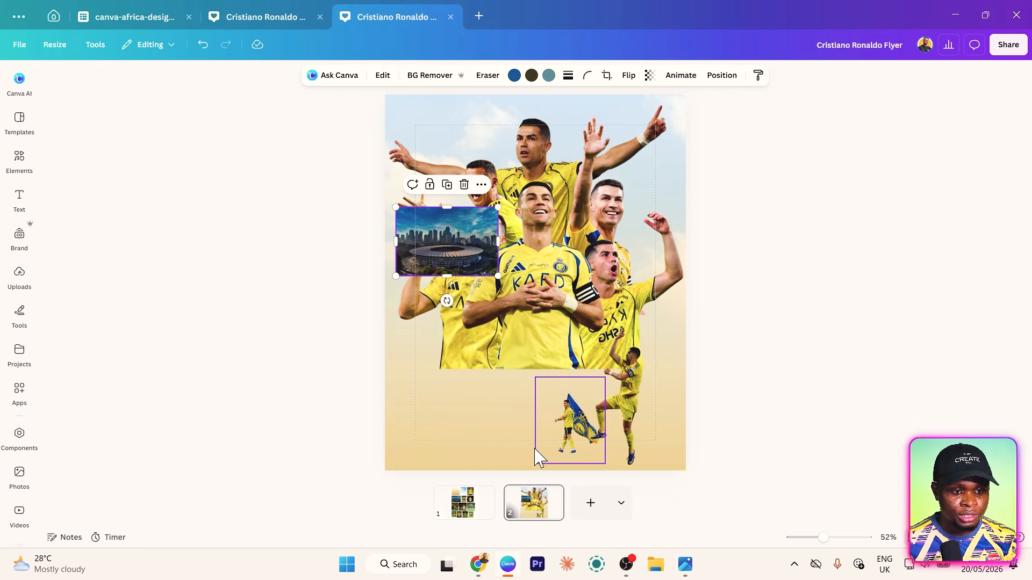
{"action": "left_click_drag", "start_coordinate": [774, 427], "coordinate": [488, 454]}
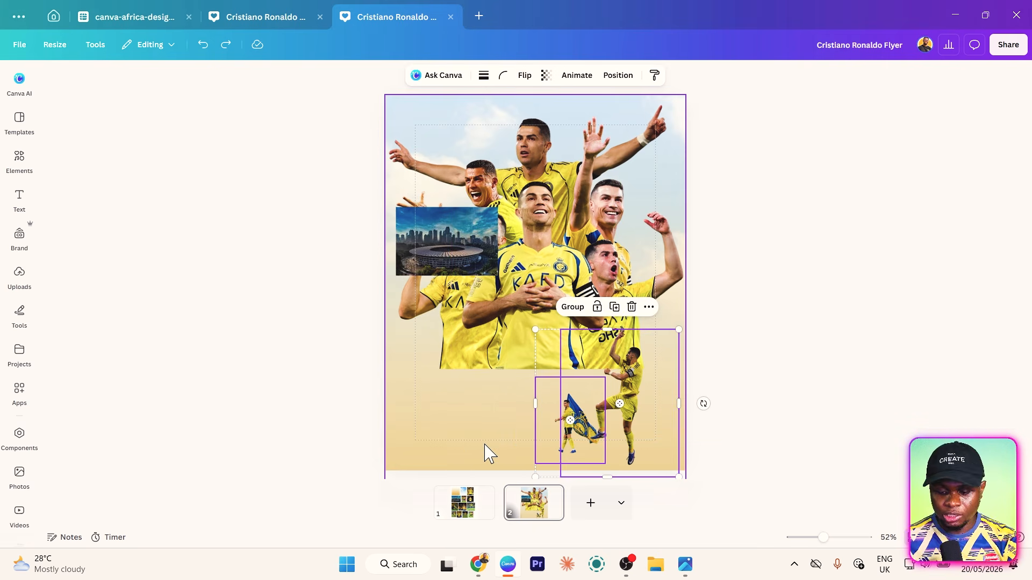
{"action": "key", "text": "Delete"}
- Enlarge the stadium photo beyond the page width and align it with the page's lower edge
{"action": "left_click", "coordinate": [457, 242]}
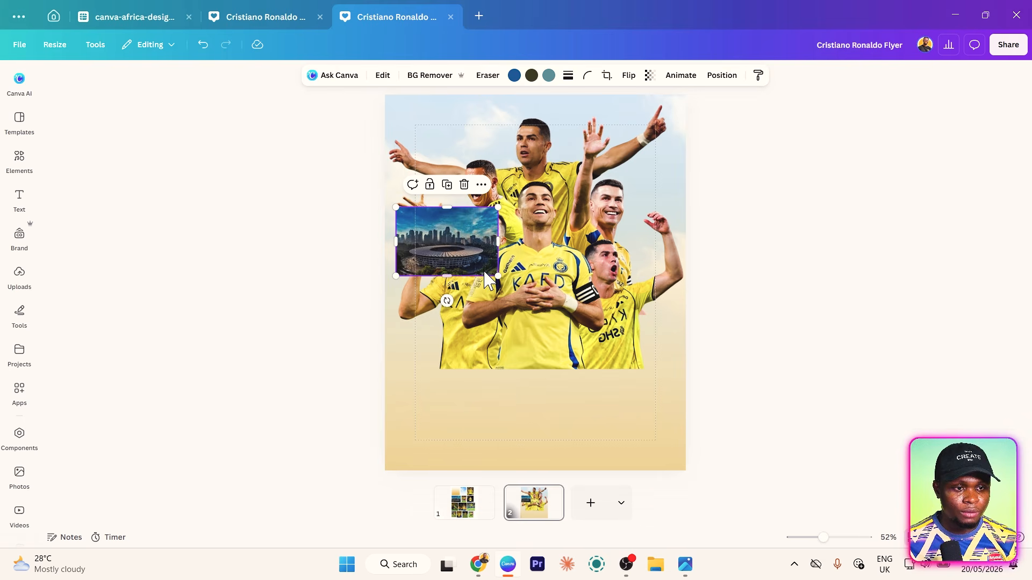
{"action": "left_click_drag", "start_coordinate": [497, 277], "coordinate": [704, 414]}
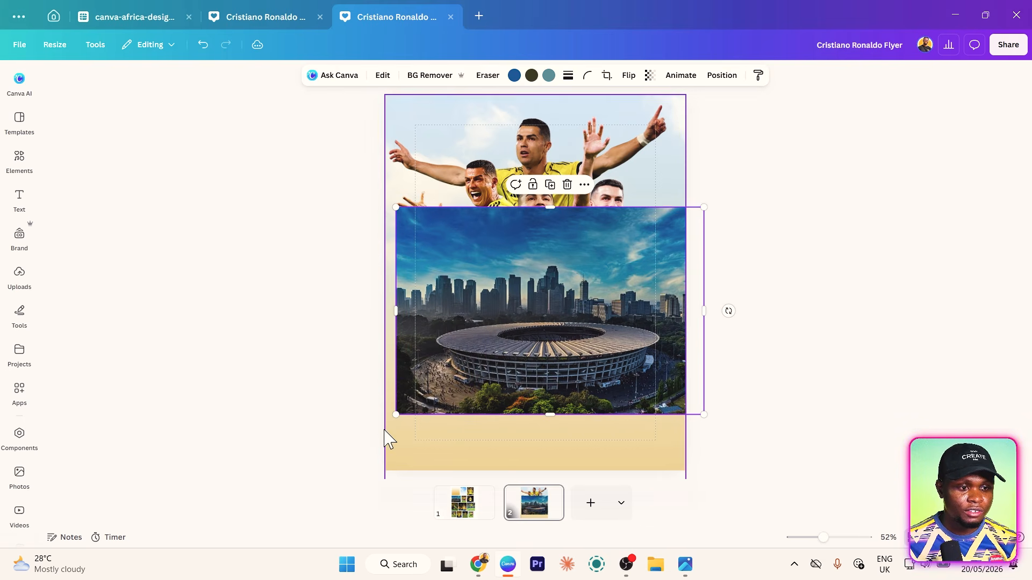
{"action": "left_click_drag", "start_coordinate": [397, 416], "coordinate": [380, 428]}
{"action": "left_click_drag", "start_coordinate": [504, 369], "coordinate": [495, 407]}
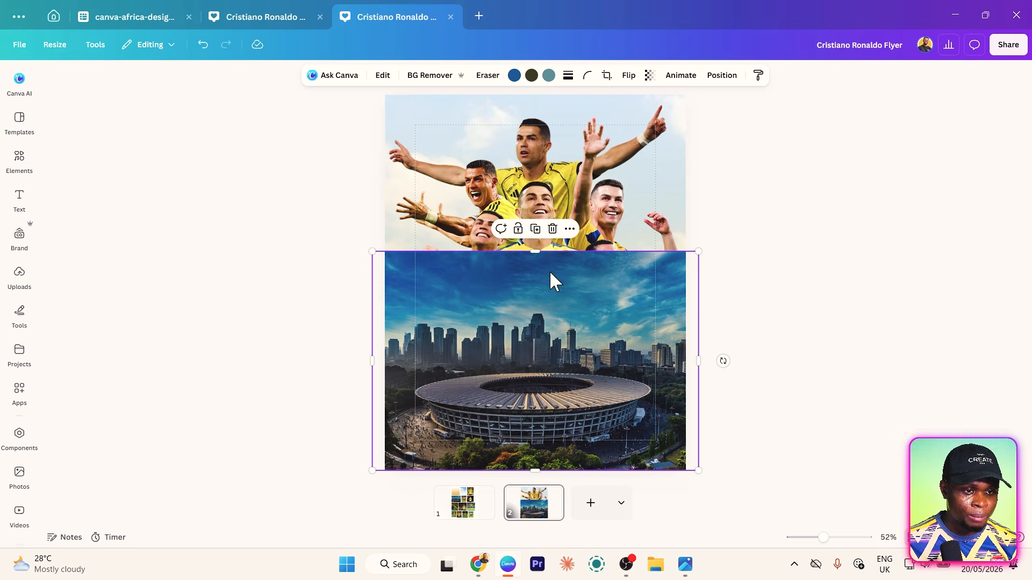
- Remove the stadium photo's sky background and lower the skyline slightly over the players' lower edges
{"action": "left_click", "coordinate": [427, 76]}
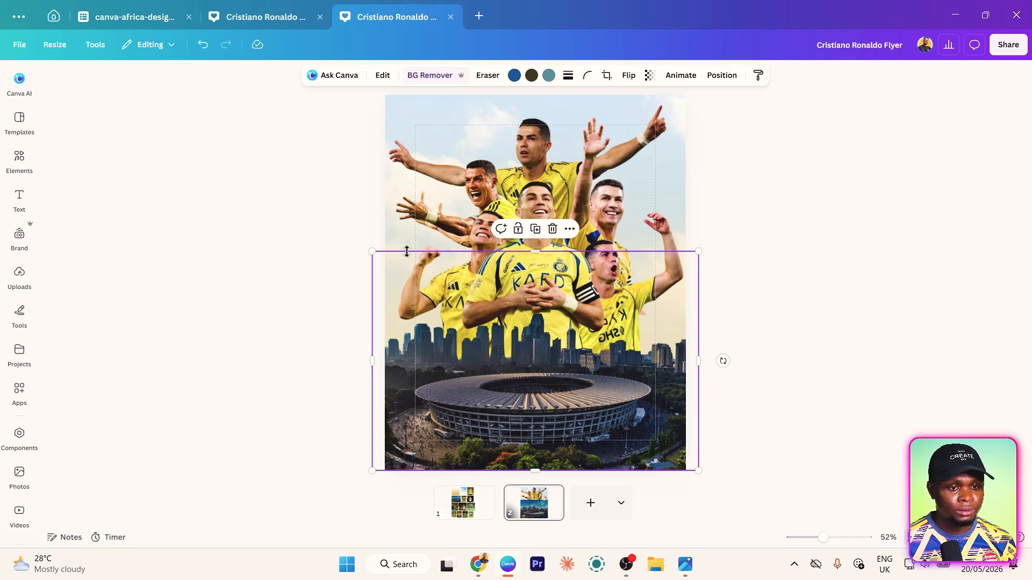
{"action": "left_click", "coordinate": [215, 260]}
{"action": "left_click_drag", "start_coordinate": [582, 398], "coordinate": [577, 401]}
{"action": "left_click", "coordinate": [334, 240]}
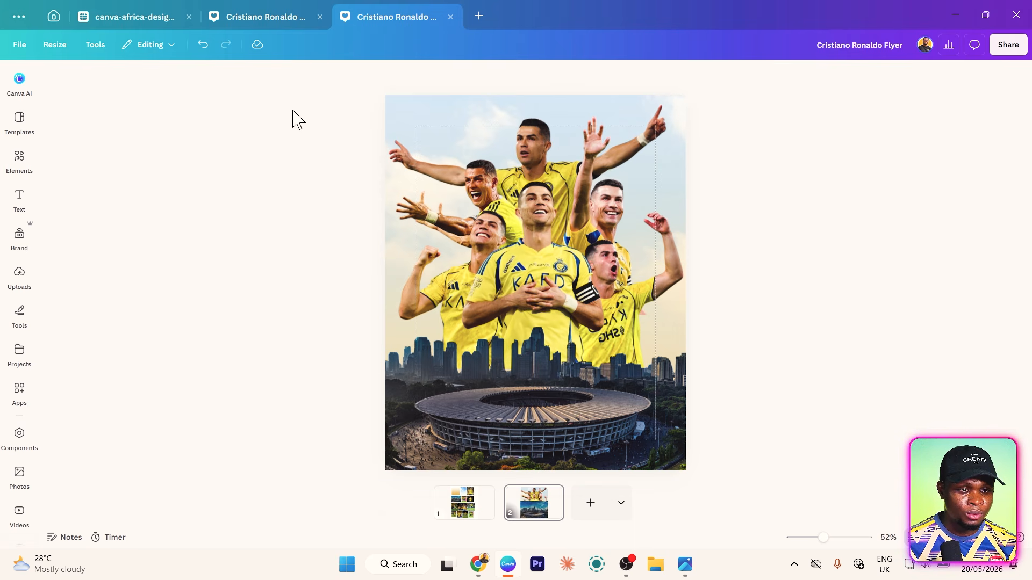
- Select all the player cut-outs together, scale them down slightly and shift them lower into the skyline
{"action": "left_click_drag", "start_coordinate": [293, 111], "coordinate": [700, 227]}
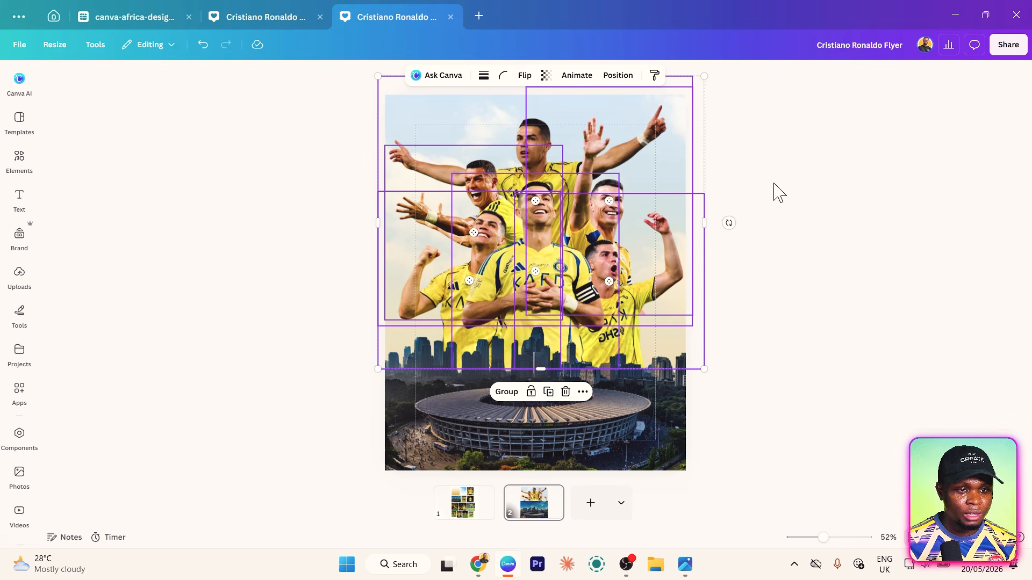
{"action": "left_click", "coordinate": [562, 279]}
{"action": "left_click_drag", "start_coordinate": [540, 262], "coordinate": [540, 311]}
{"action": "left_click_drag", "start_coordinate": [301, 102], "coordinate": [758, 265]}
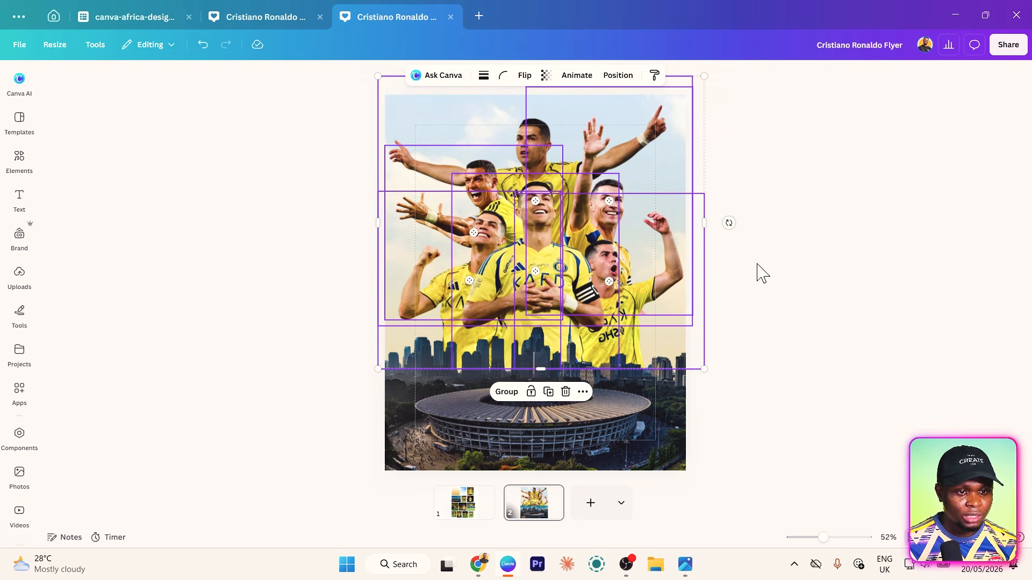
{"action": "left_click_drag", "start_coordinate": [529, 188], "coordinate": [520, 208]}
- Crop the empty margin above the outstretched-arms player at the top of the collage
{"action": "left_click", "coordinate": [427, 166]}
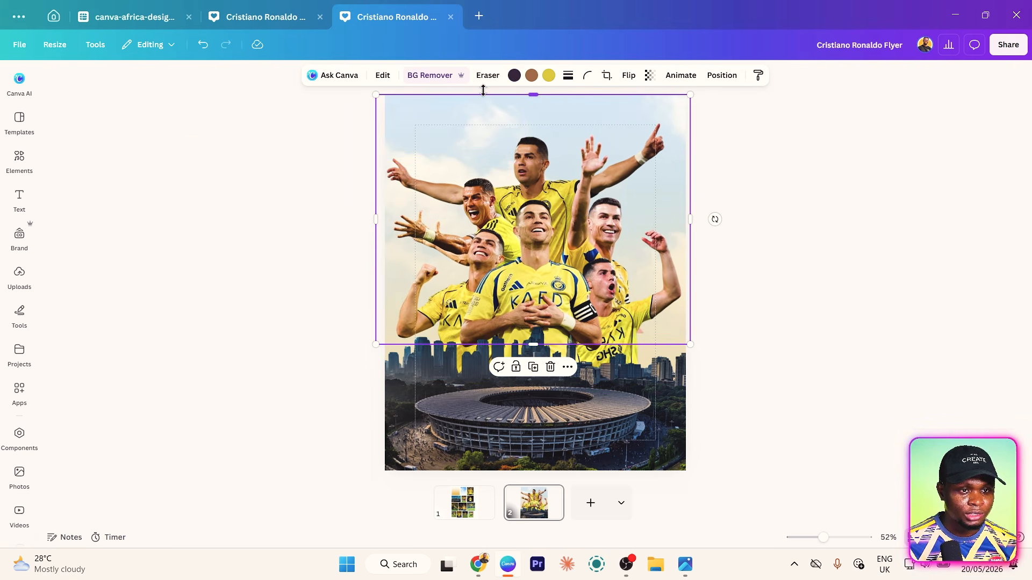
{"action": "left_click_drag", "start_coordinate": [485, 96], "coordinate": [497, 120]}
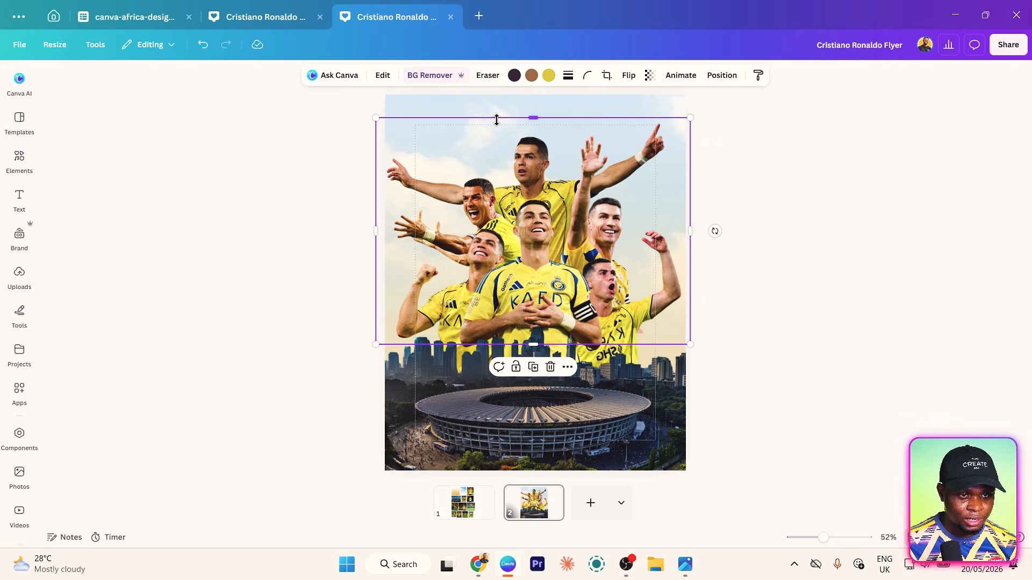
{"action": "left_click", "coordinate": [277, 208]}
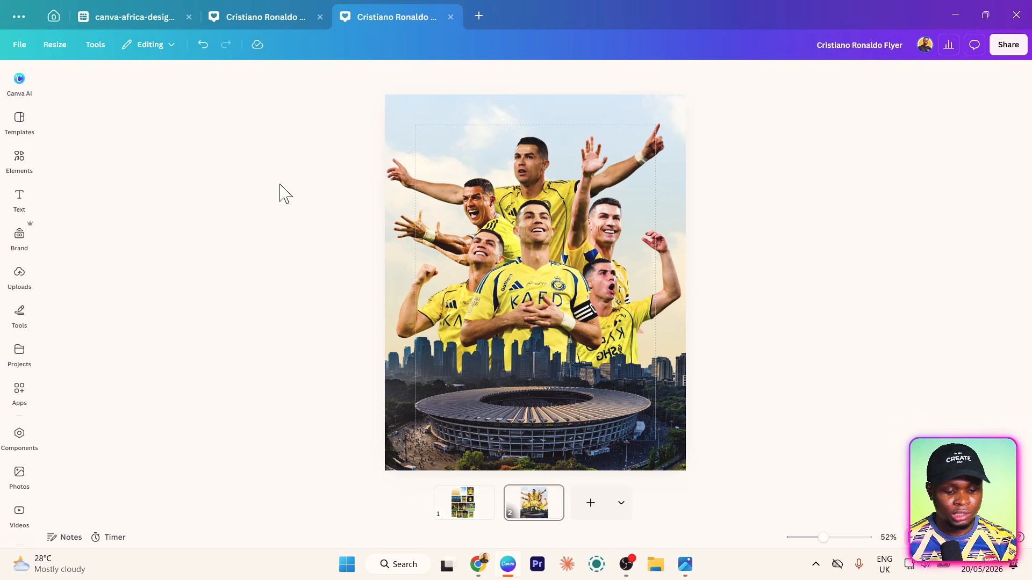
- Add a text box reading "cristiano" to the flyer
{"action": "key", "text": "t"}
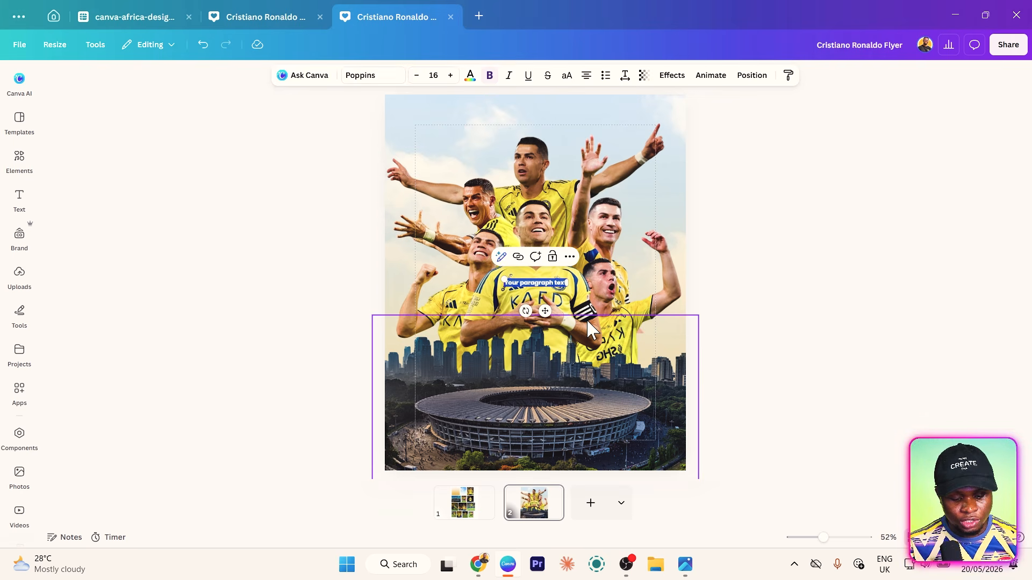
{"action": "type", "text": "cr"}
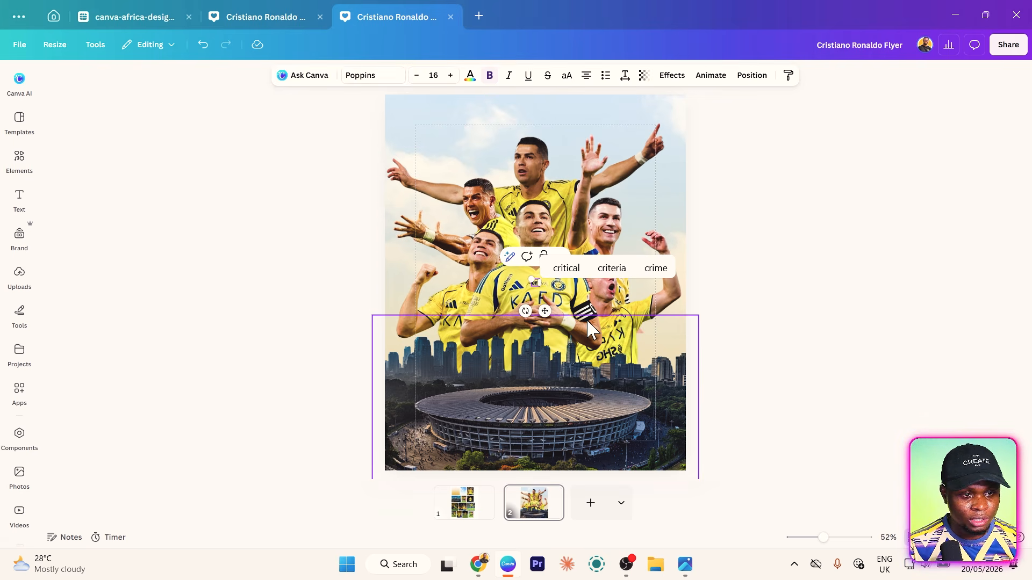
{"action": "type", "text": "istiano"}
{"action": "key", "text": "ctrl+a"}
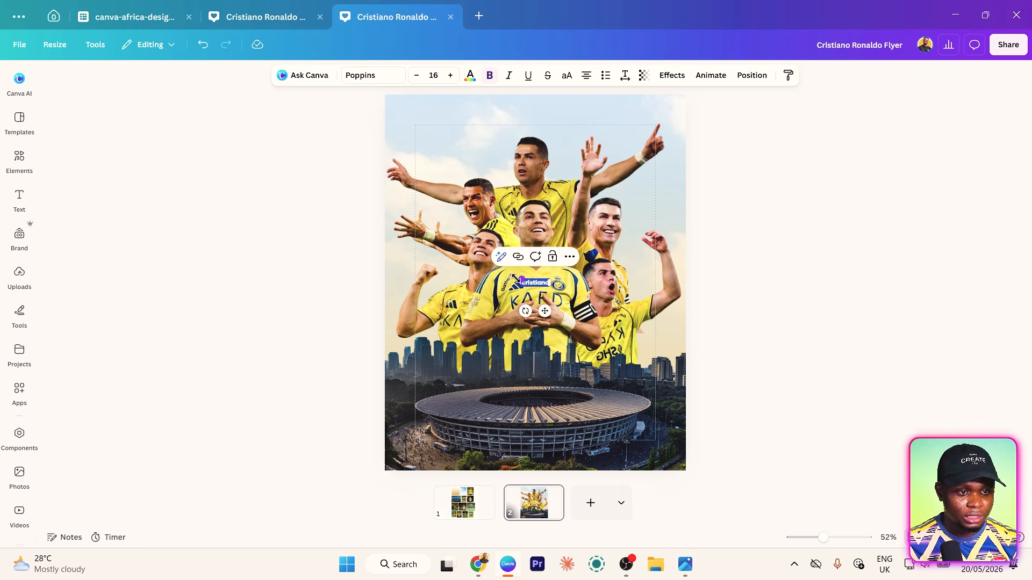
- Enlarge the "cristiano" text to font size 146 and convert it to uppercase
{"action": "left_click_drag", "start_coordinate": [514, 278], "coordinate": [411, 251]}
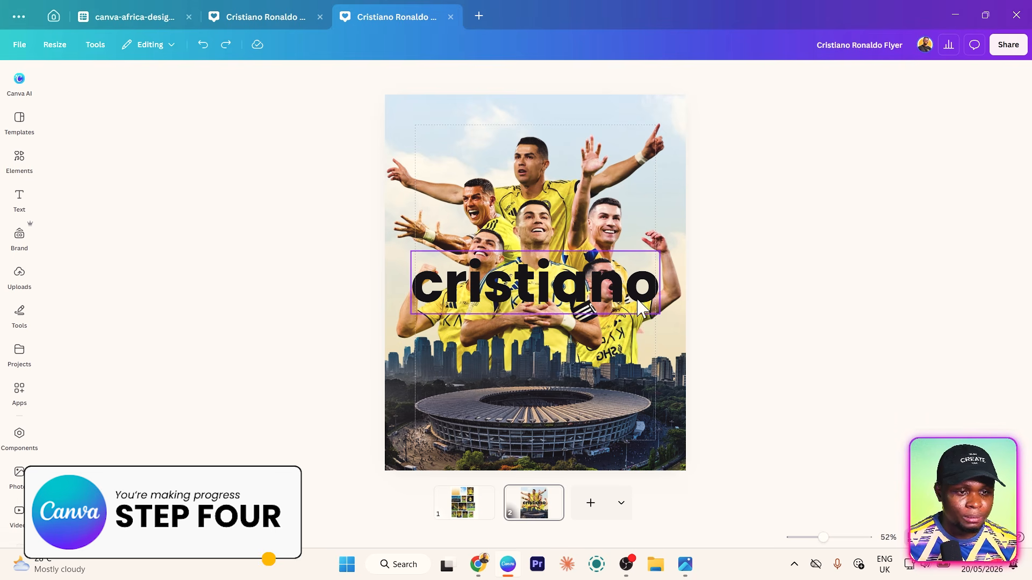
{"action": "left_click", "coordinate": [592, 314]}
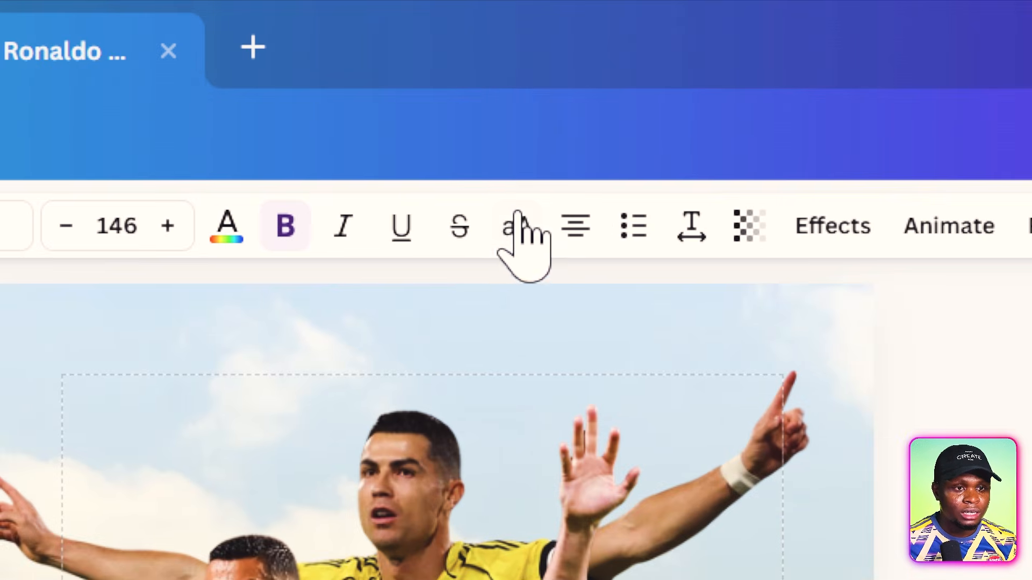
{"action": "left_click", "coordinate": [515, 230]}
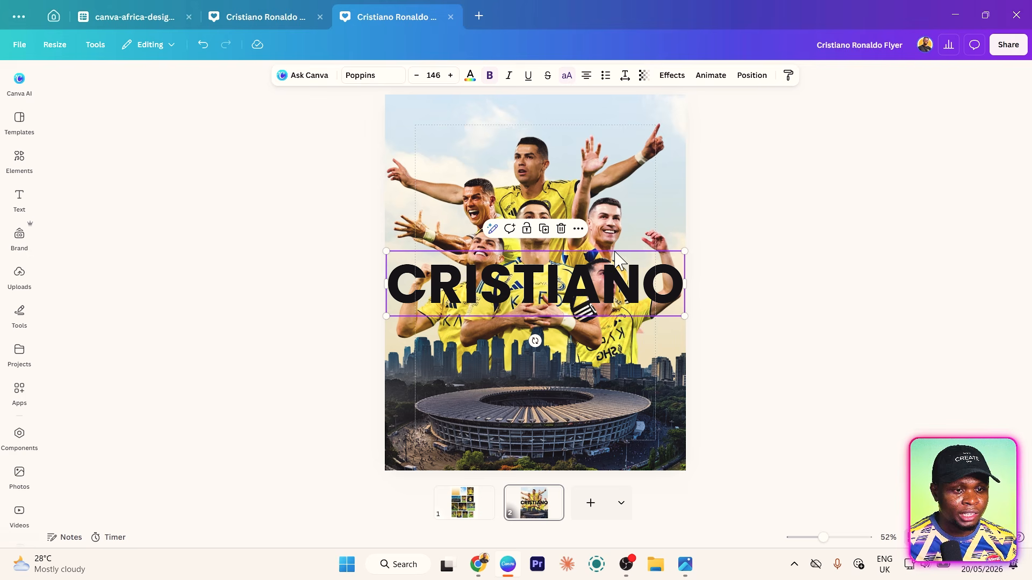
- Recolour the CRISTIANO title white and move it up across the sky above the players
{"action": "left_click", "coordinate": [469, 76]}
{"action": "left_click", "coordinate": [66, 201]}
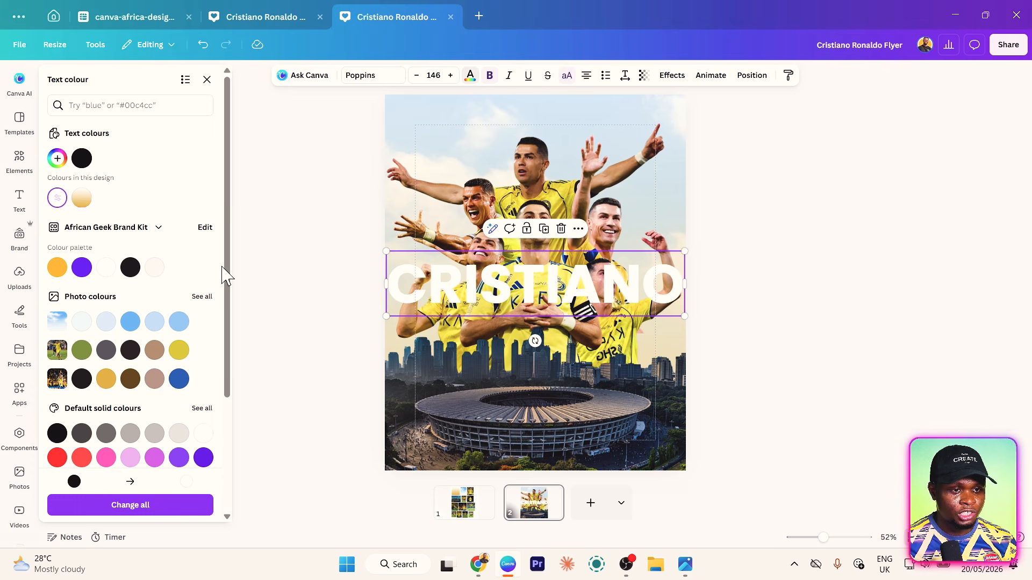
{"action": "left_click", "coordinate": [348, 306]}
{"action": "left_click_drag", "start_coordinate": [537, 306], "coordinate": [553, 159]}
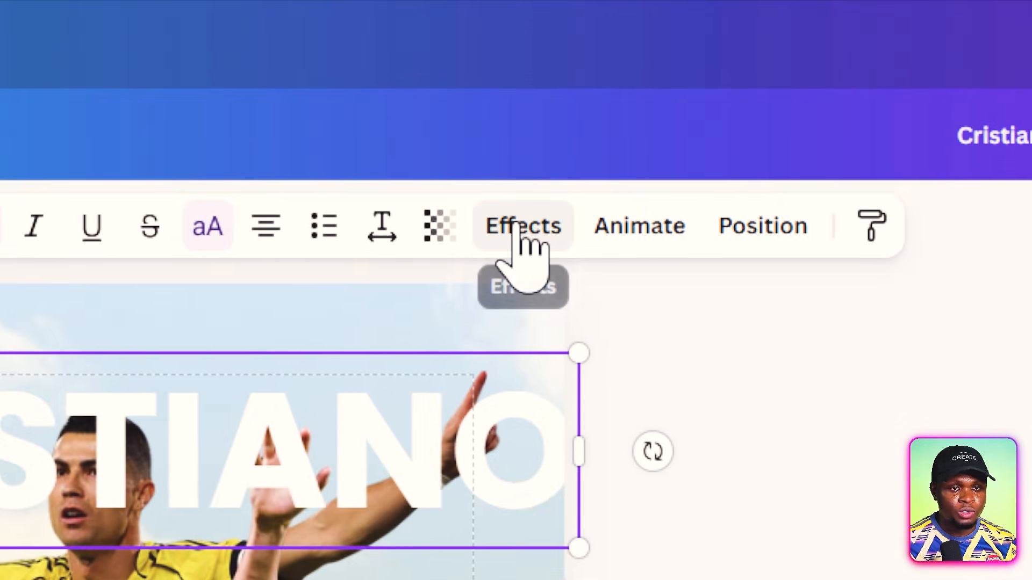
- Apply the Curve text effect to the CRISTIANO title and set its curve to 96
{"action": "left_click", "coordinate": [543, 209]}
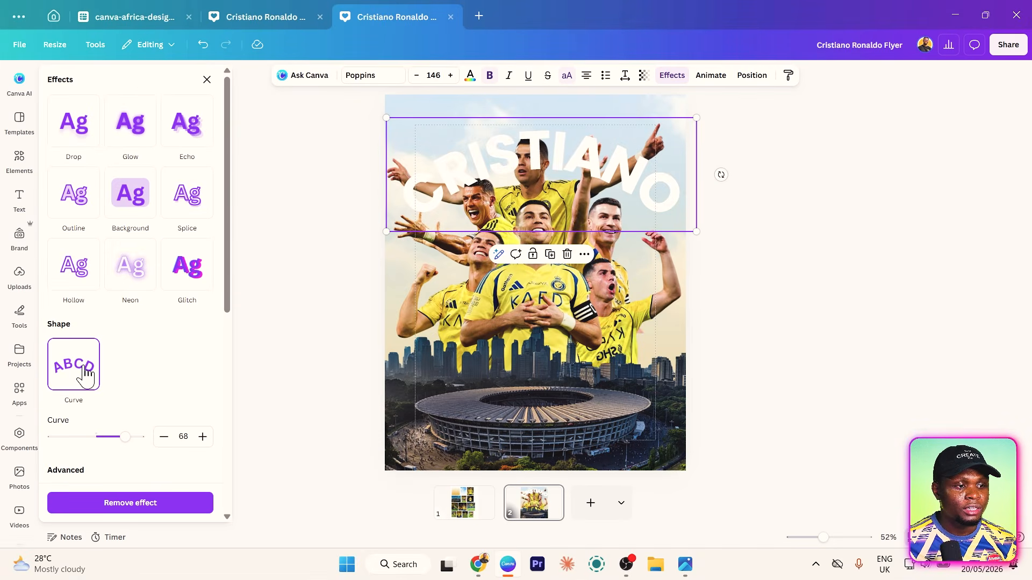
{"action": "key", "text": "ctrl+z"}
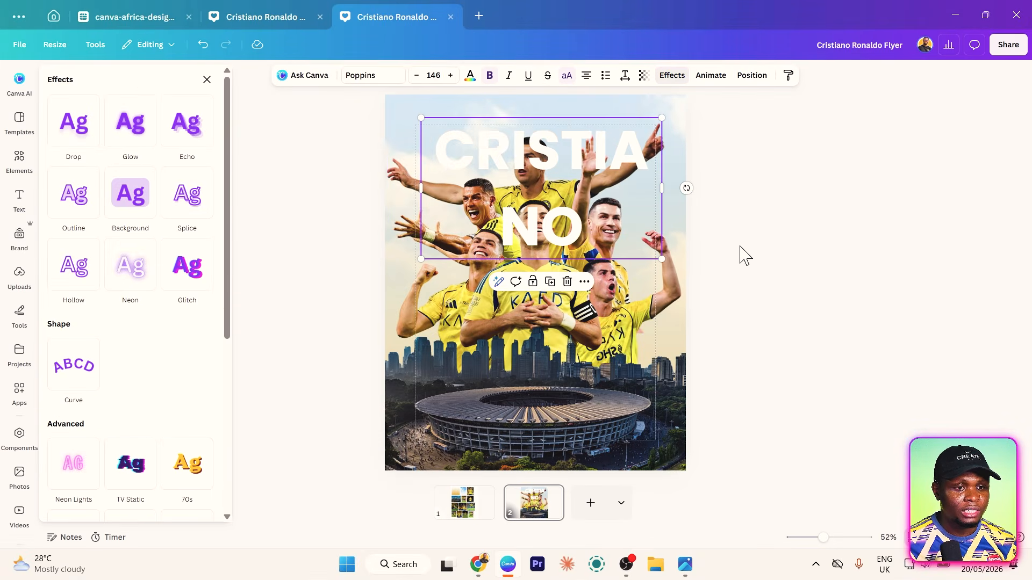
{"action": "key", "text": "ctrl+y"}
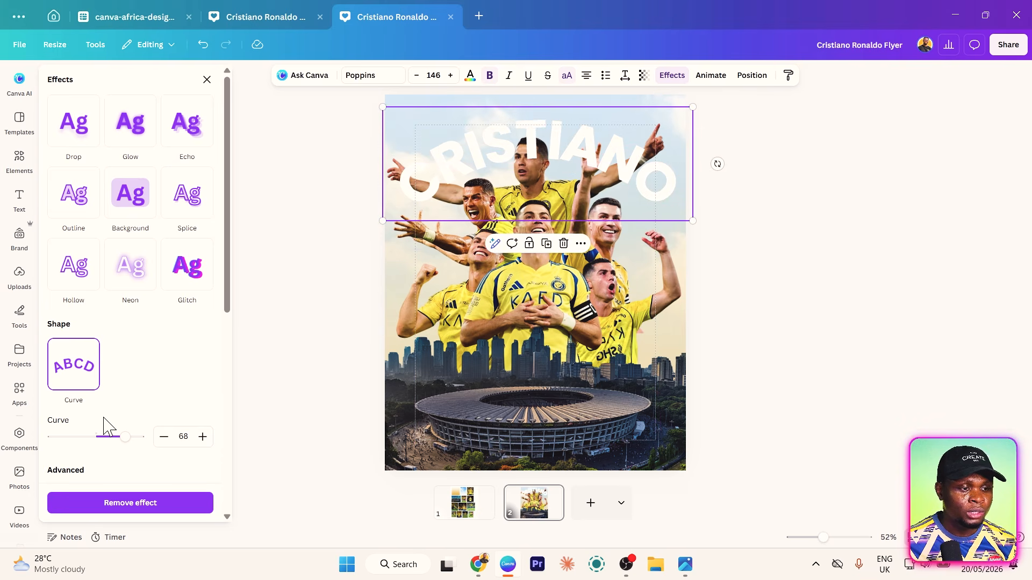
{"action": "left_click_drag", "start_coordinate": [131, 440], "coordinate": [138, 438]}
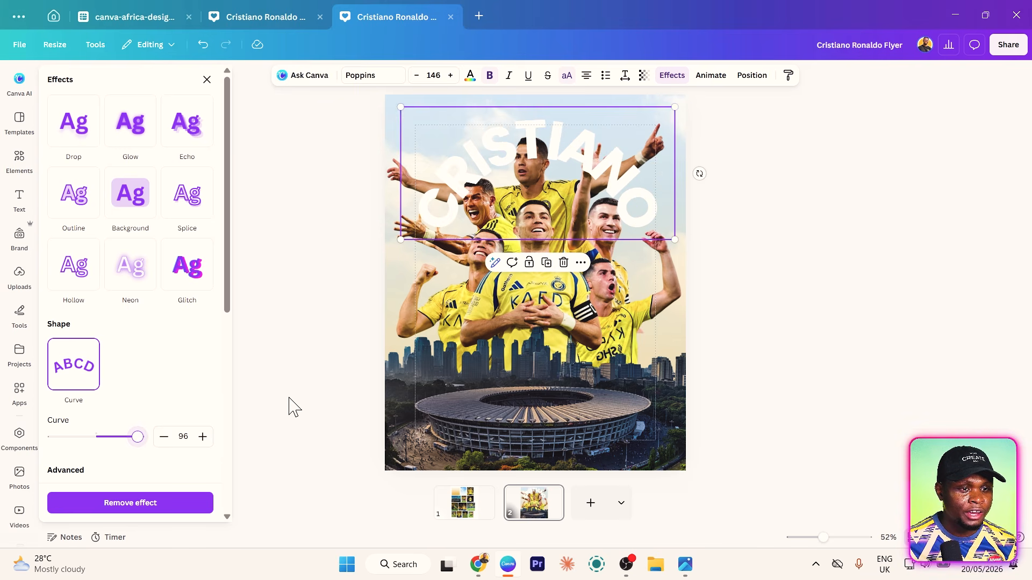
- Rotate the curved CRISTIANO title counter-clockwise so its arch tilts down toward the outstretched arm opposite the waving player
{"action": "left_click", "coordinate": [666, 215]}
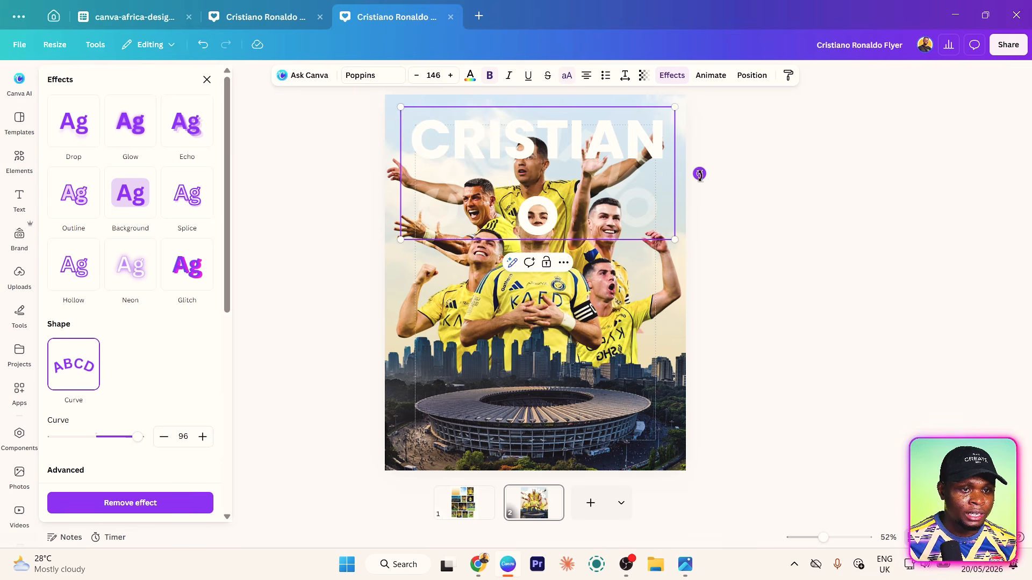
{"action": "left_click_drag", "start_coordinate": [699, 173], "coordinate": [717, 142]}
{"action": "key", "text": "Escape"}
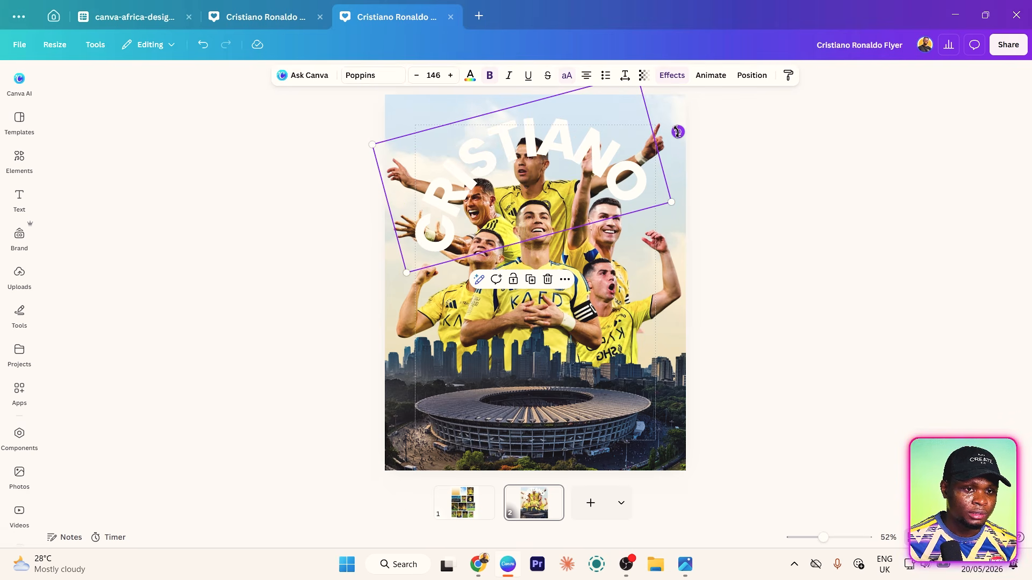
{"action": "left_click_drag", "start_coordinate": [678, 132], "coordinate": [675, 113]}
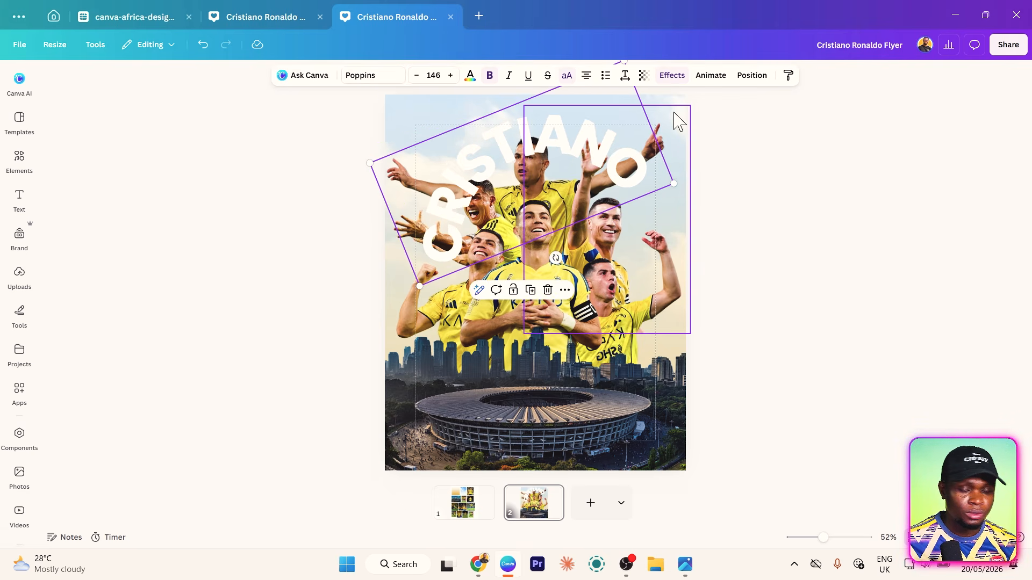
- Duplicate the curved CRISTIANO title below the original and change the copy's text to RONALDO
{"action": "left_click_drag", "start_coordinate": [532, 171], "coordinate": [536, 175]}
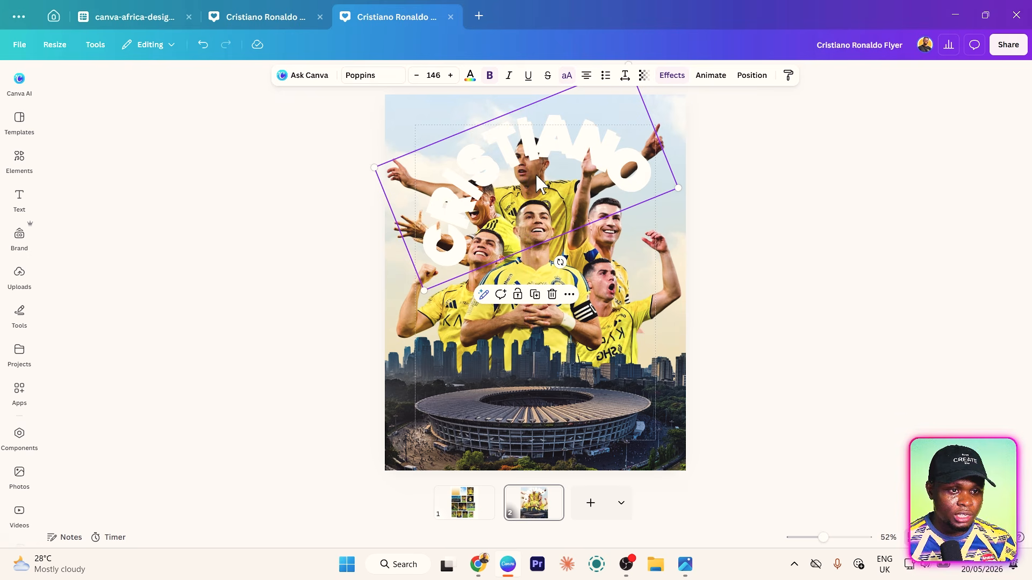
{"action": "key", "text": "ctrl+d"}
{"action": "double_click", "coordinate": [518, 323]}
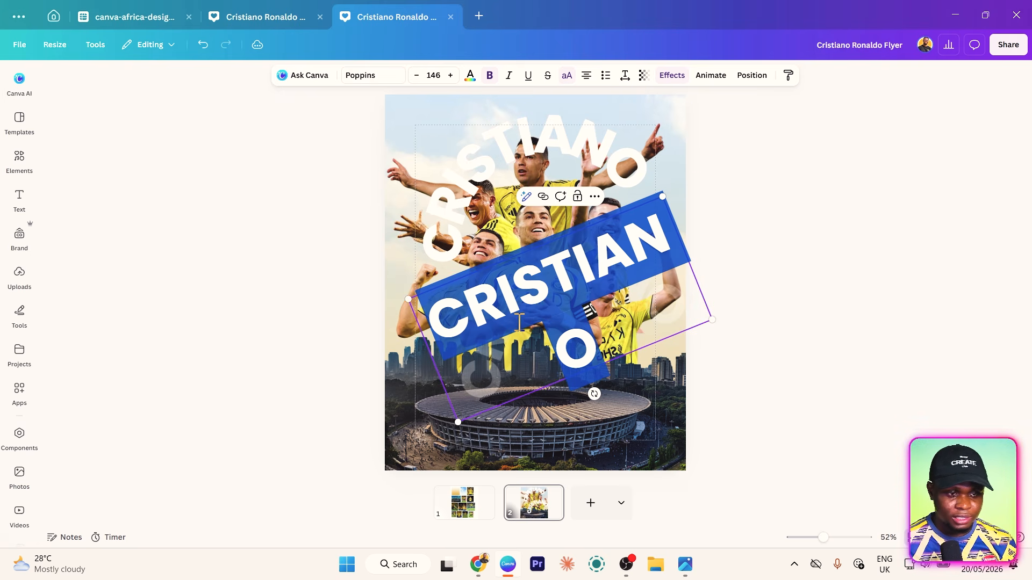
{"action": "type", "text": "RONALDO"}
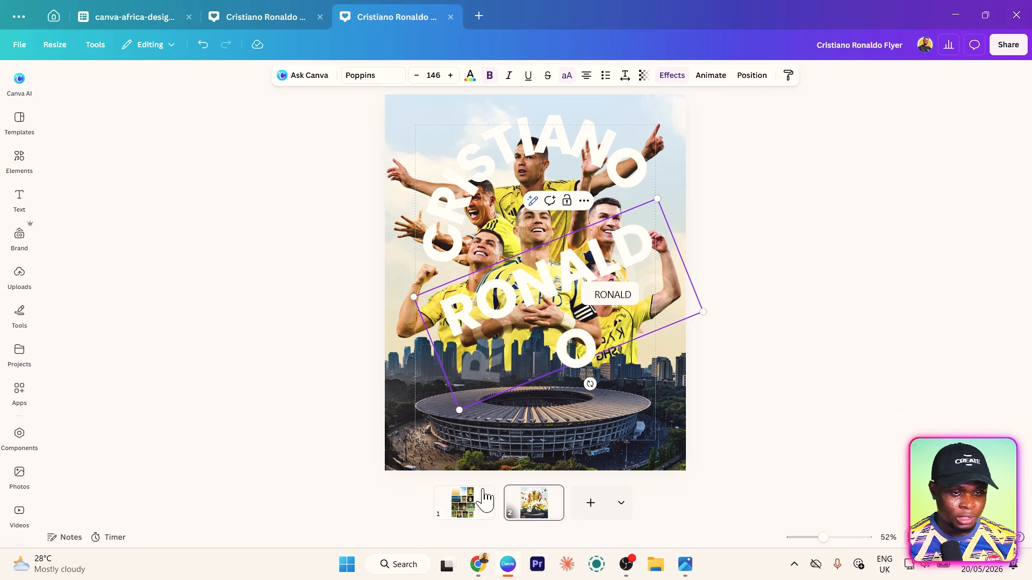
{"action": "left_click", "coordinate": [872, 337]}
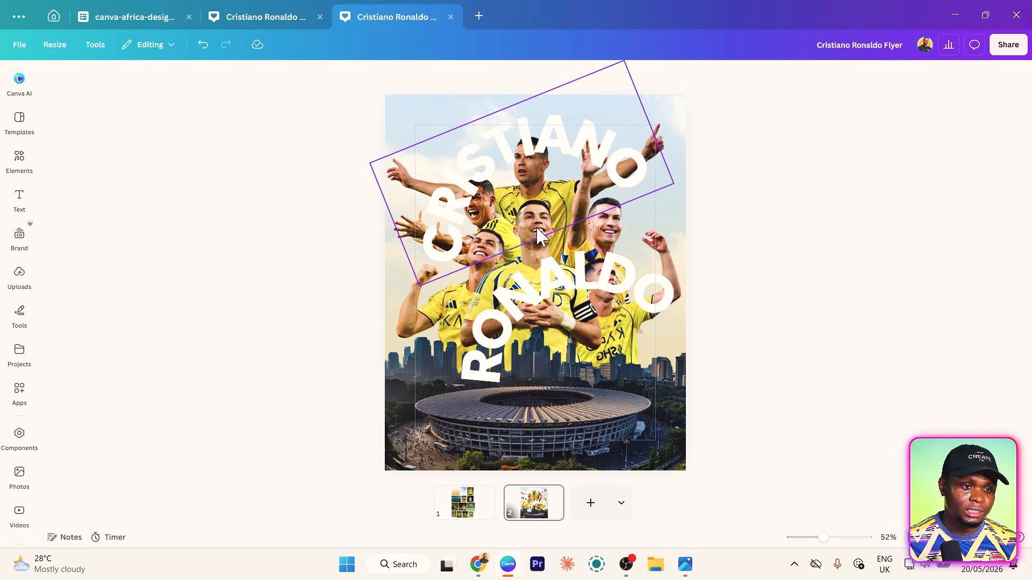
- Reverse the bend of the RONALDO text by setting its Curve effect to -100
{"action": "left_click", "coordinate": [607, 309]}
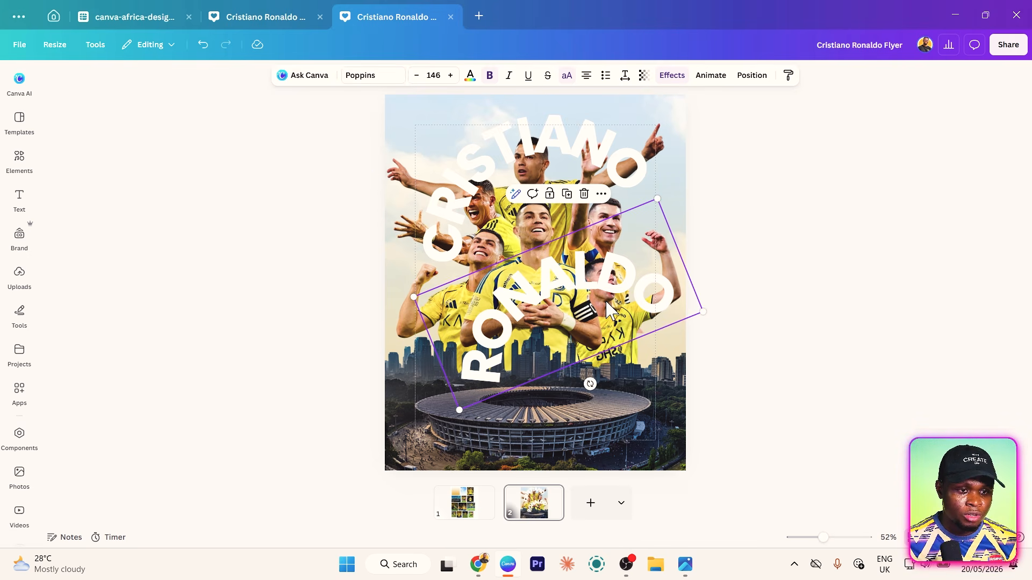
{"action": "left_click", "coordinate": [672, 77]}
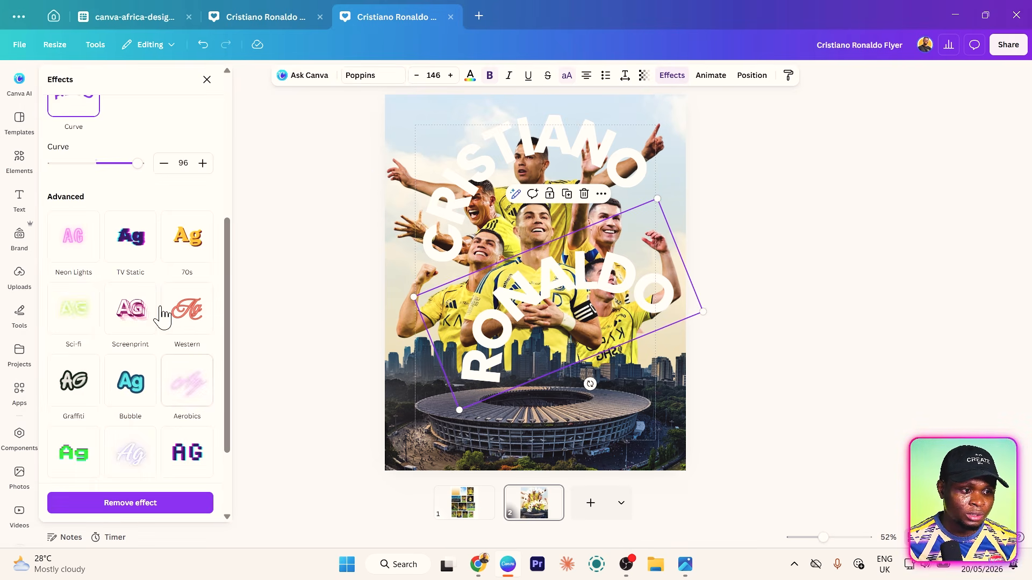
{"action": "scroll", "coordinate": [108, 215], "scroll_direction": "up", "scroll_amount": 2}
{"action": "left_click_drag", "start_coordinate": [139, 232], "coordinate": [52, 231]}
- Position the CRISTIANO arch and the RONALDO arch together so they form a ring around the players
{"action": "left_click_drag", "start_coordinate": [507, 295], "coordinate": [537, 336]}
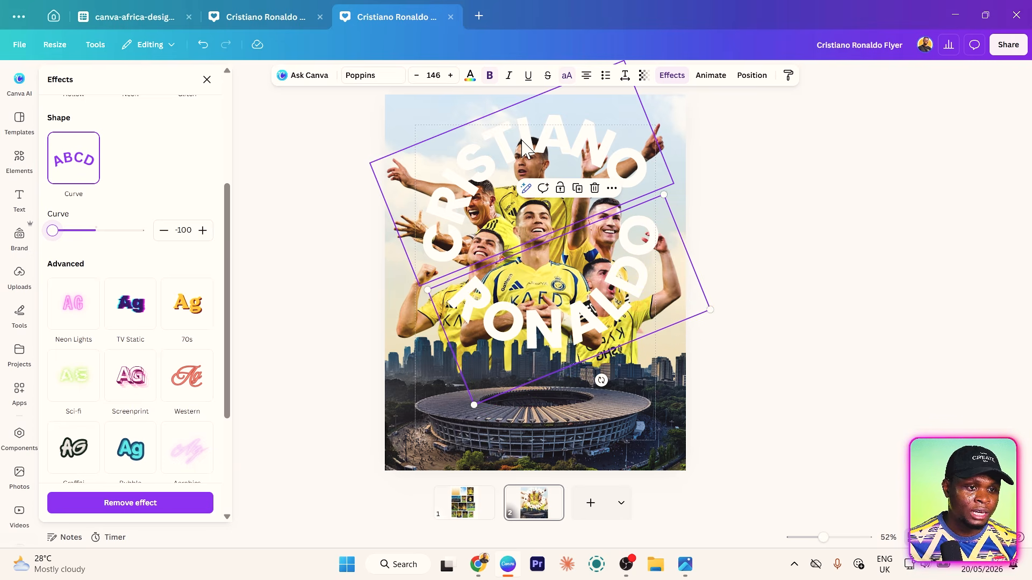
{"action": "mouse_move", "coordinate": [516, 147]}
{"action": "left_mouse_down"}
{"action": "mouse_move", "coordinate": [502, 143]}
{"action": "mouse_move", "coordinate": [505, 162]}
{"action": "left_mouse_up"}
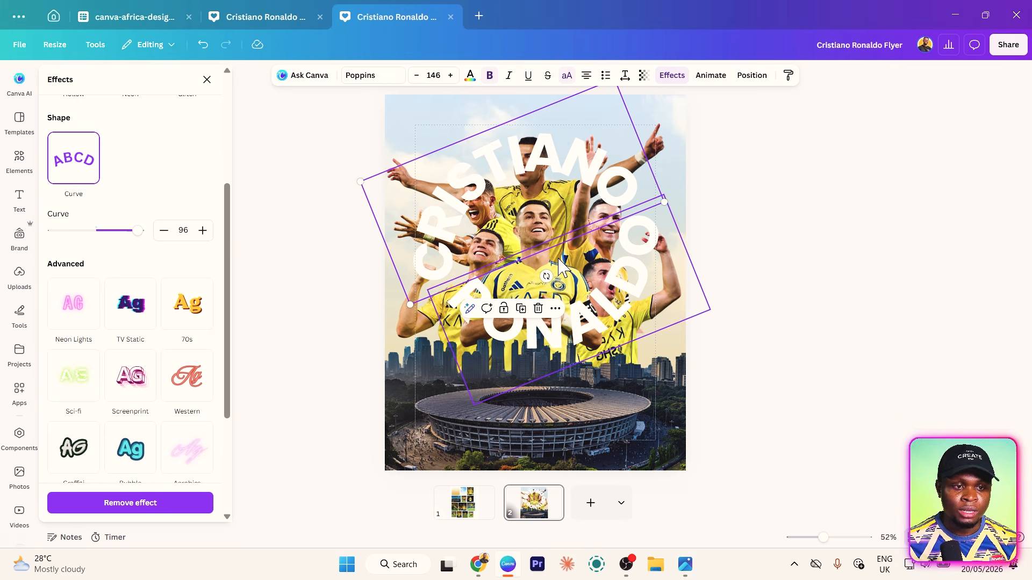
{"action": "left_click", "coordinate": [631, 293]}
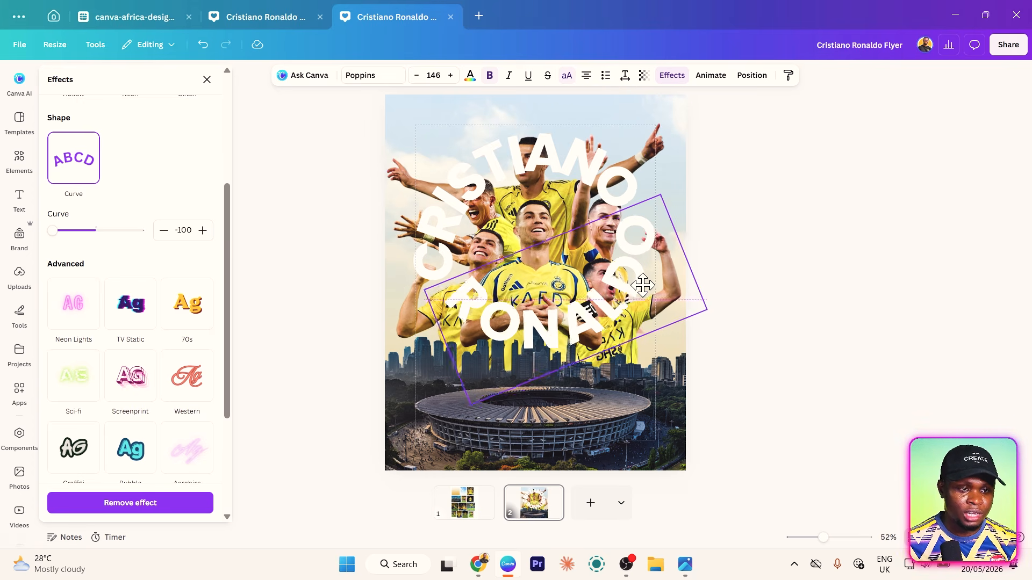
- Move the CRISTIANO text layer behind all the player cut-outs, directly above the sky image
{"action": "right_click", "coordinate": [472, 187]}
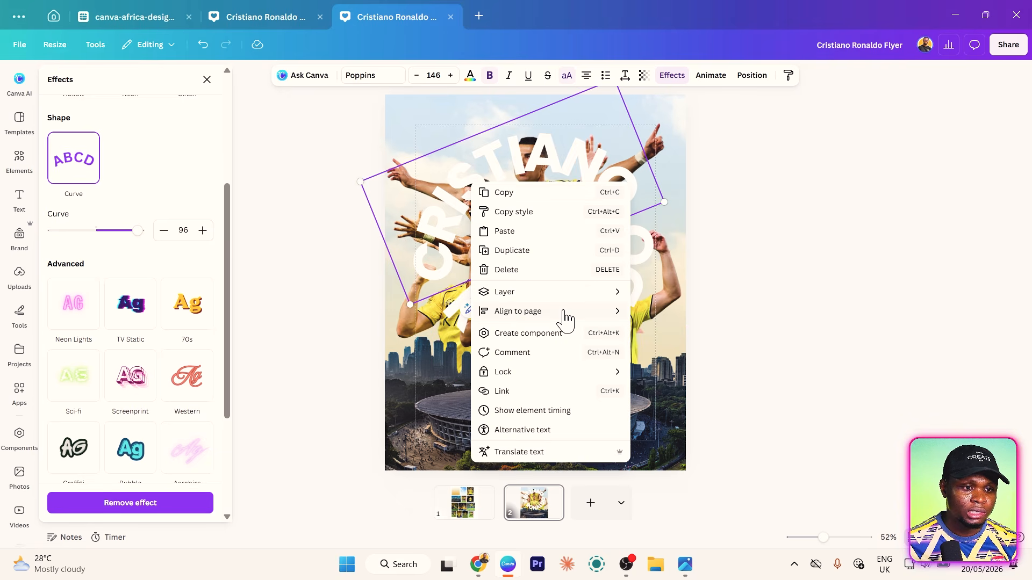
{"action": "mouse_move", "coordinate": [568, 291]}
{"action": "left_click", "coordinate": [666, 372]}
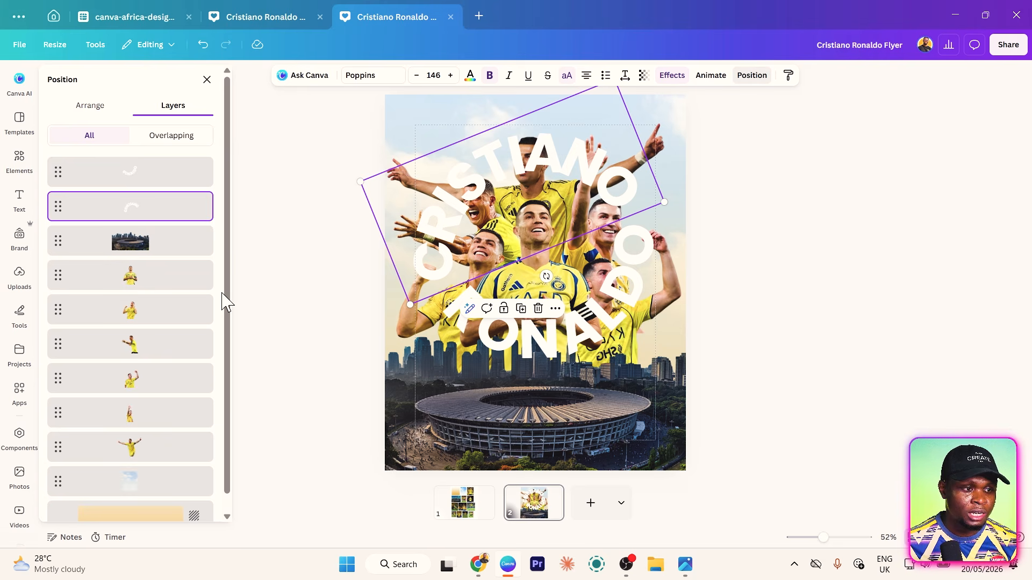
{"action": "left_click_drag", "start_coordinate": [133, 211], "coordinate": [143, 454]}
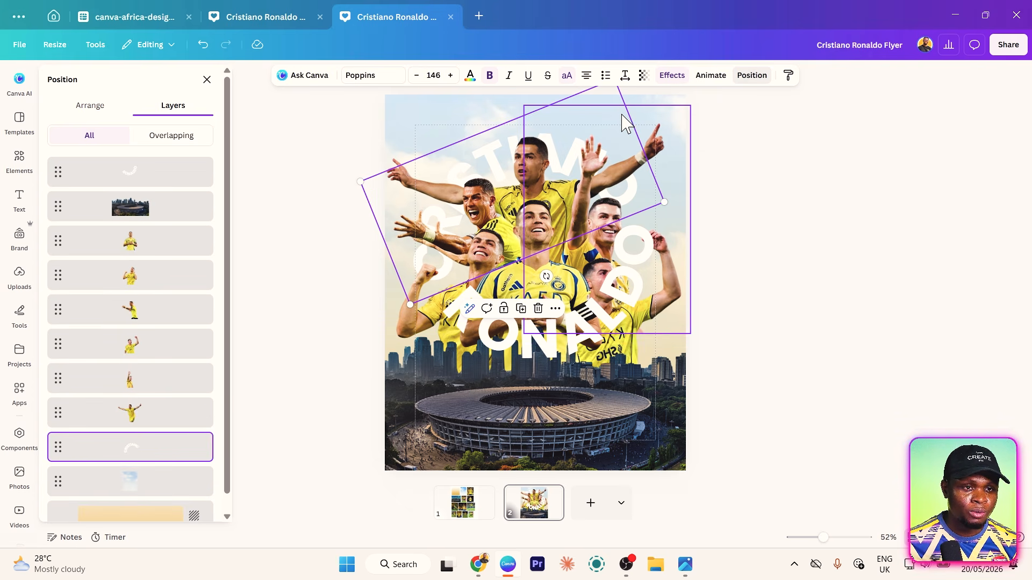
- Enlarge CRISTIANO and scale RONALDO to font size 171, repositioning both to widen the ring around the players
{"action": "left_click_drag", "start_coordinate": [664, 200], "coordinate": [706, 204]}
{"action": "left_click_drag", "start_coordinate": [507, 148], "coordinate": [485, 121]}
{"action": "left_click", "coordinate": [574, 327]}
{"action": "left_click", "coordinate": [467, 333]}
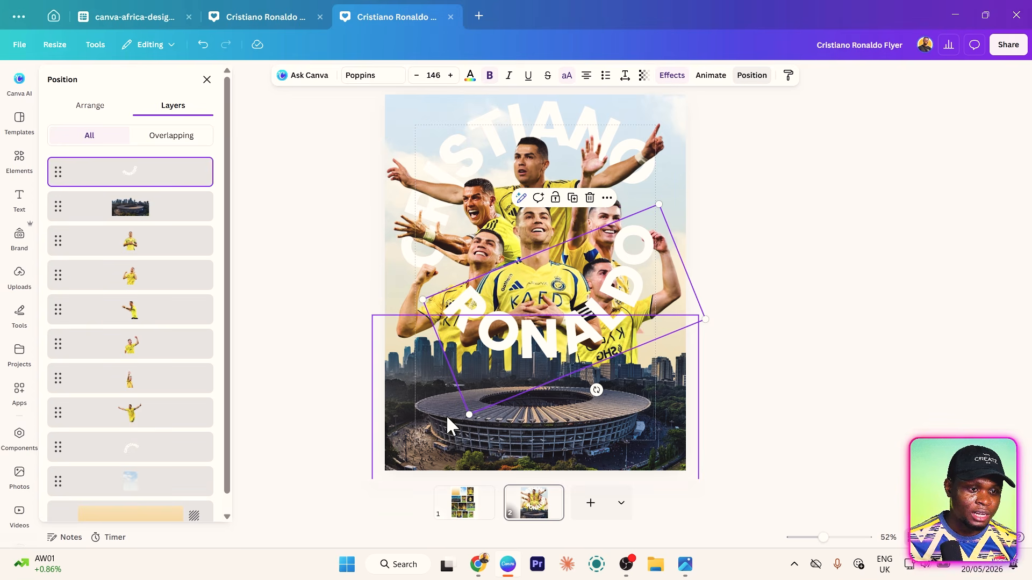
{"action": "mouse_move", "coordinate": [468, 418]}
{"action": "left_mouse_down"}
{"action": "mouse_move", "coordinate": [457, 430]}
{"action": "mouse_move", "coordinate": [464, 438]}
{"action": "left_mouse_up"}
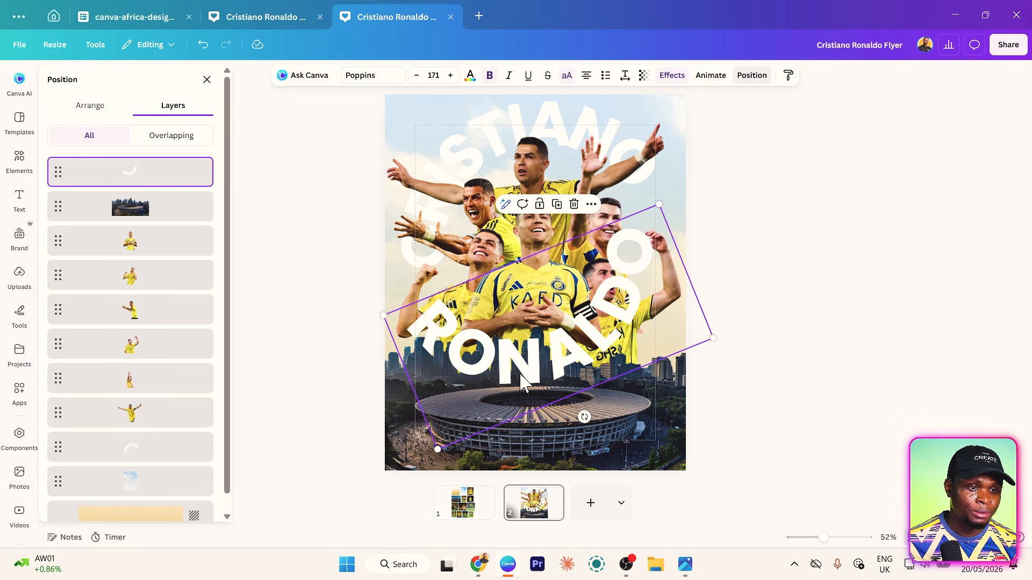
{"action": "left_click_drag", "start_coordinate": [524, 379], "coordinate": [545, 360]}
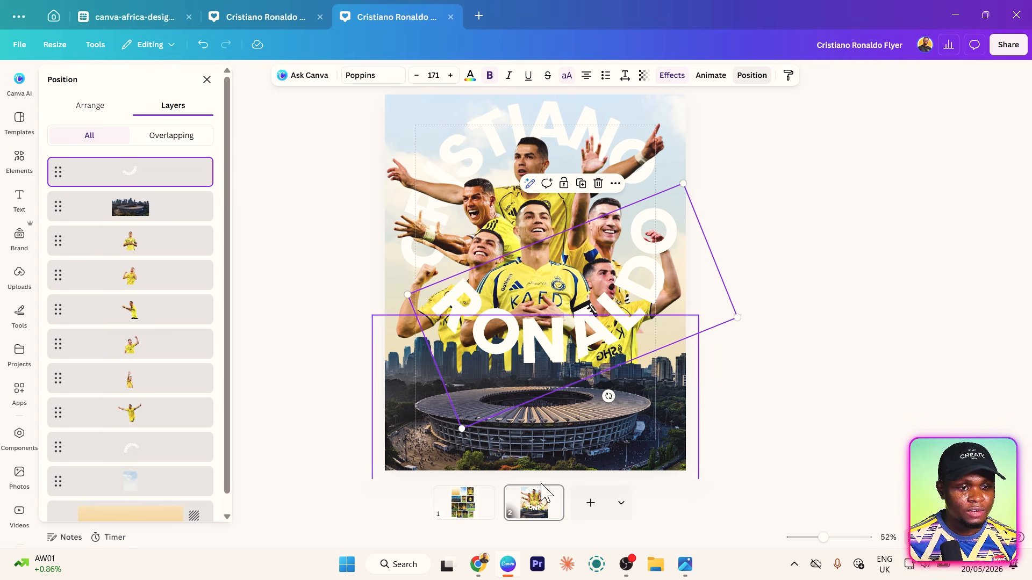
{"action": "left_click", "coordinate": [471, 511]}
{"action": "left_click", "coordinate": [532, 420]}
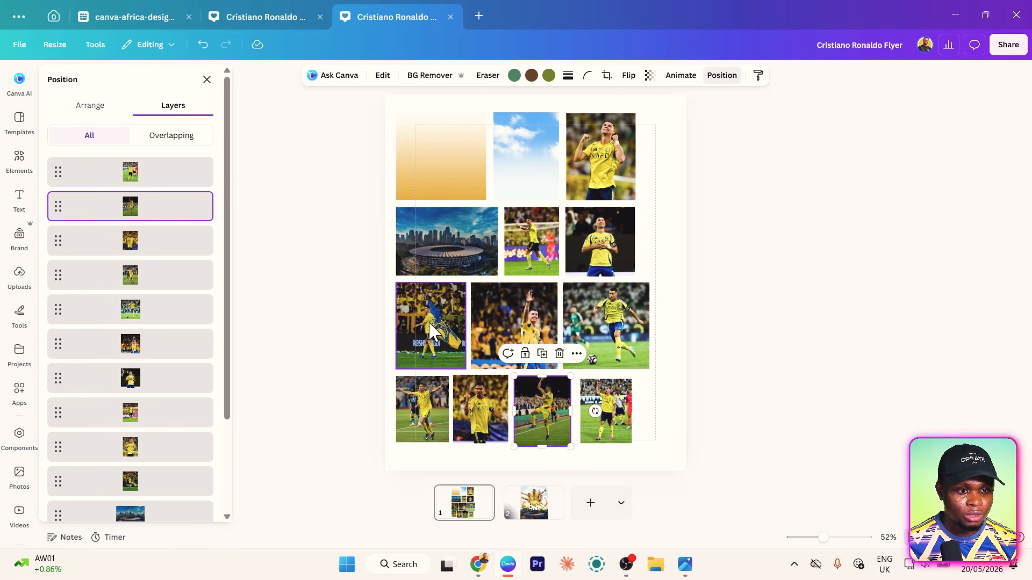
{"action": "left_click", "coordinate": [419, 339]}
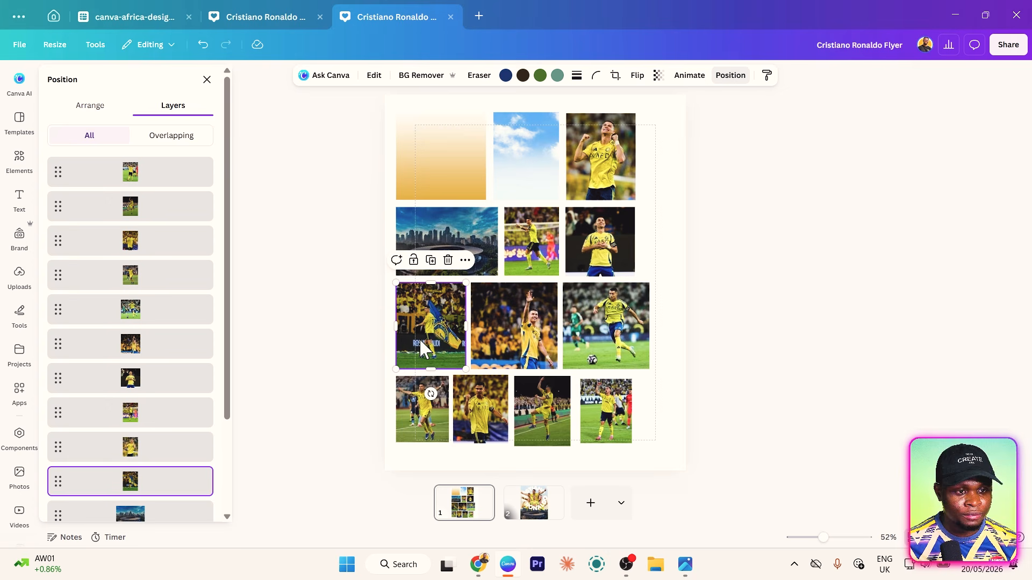
{"action": "left_click", "coordinate": [547, 517]}
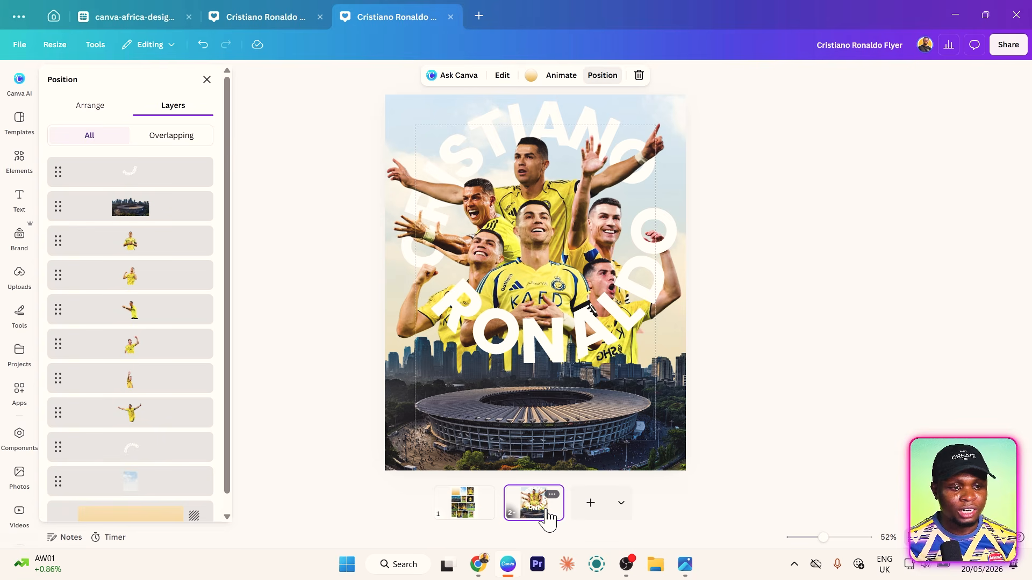
{"action": "key", "text": "ctrl+v"}
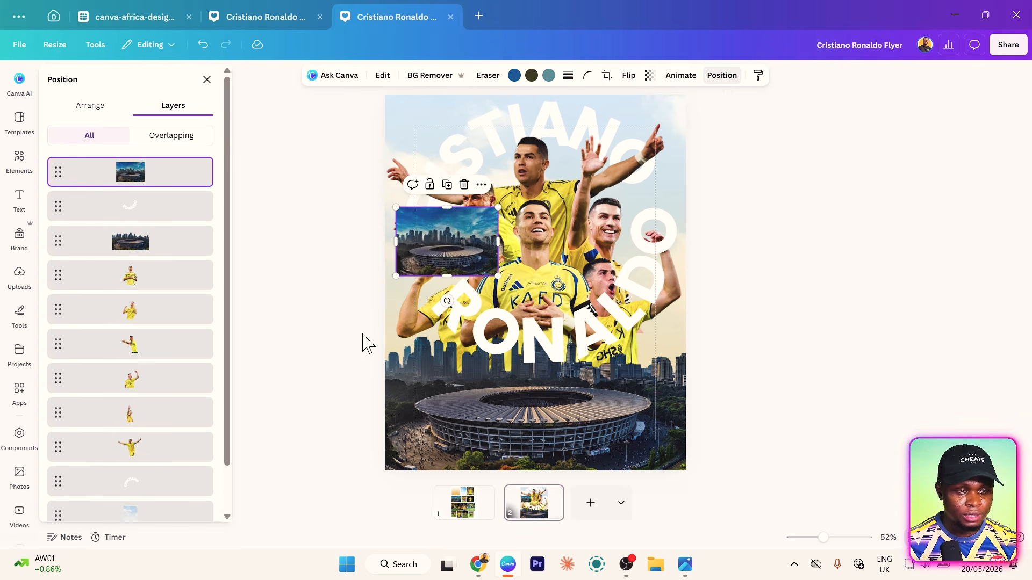
{"action": "key", "text": "ctrl+z"}
- Copy the flag-carrying and the jumping player photos from page 1 and paste them onto the flyer on page 2
{"action": "left_click", "coordinate": [465, 514]}
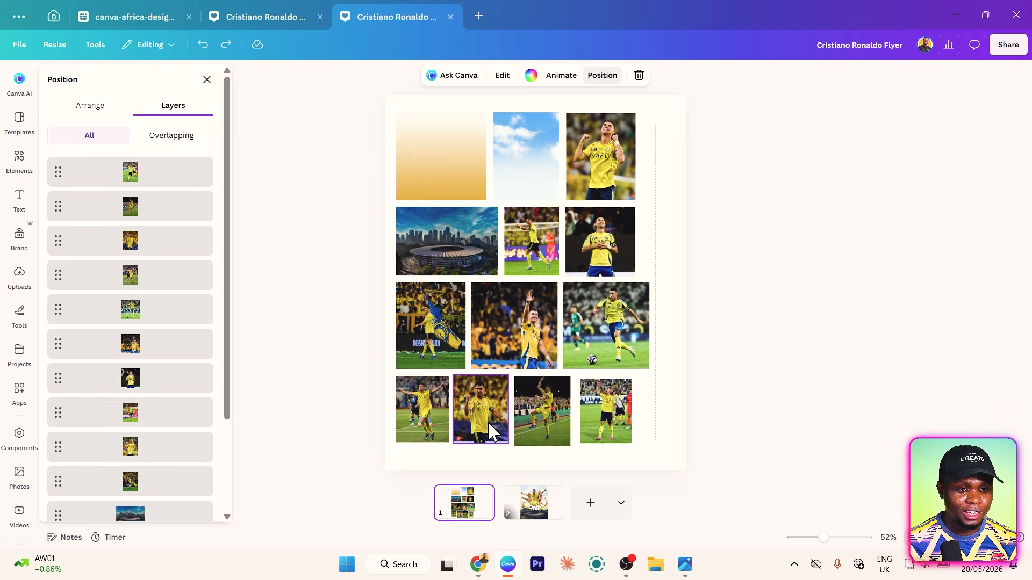
{"action": "left_click", "coordinate": [516, 413]}
{"action": "left_click", "coordinate": [442, 341], "text": "shift"}
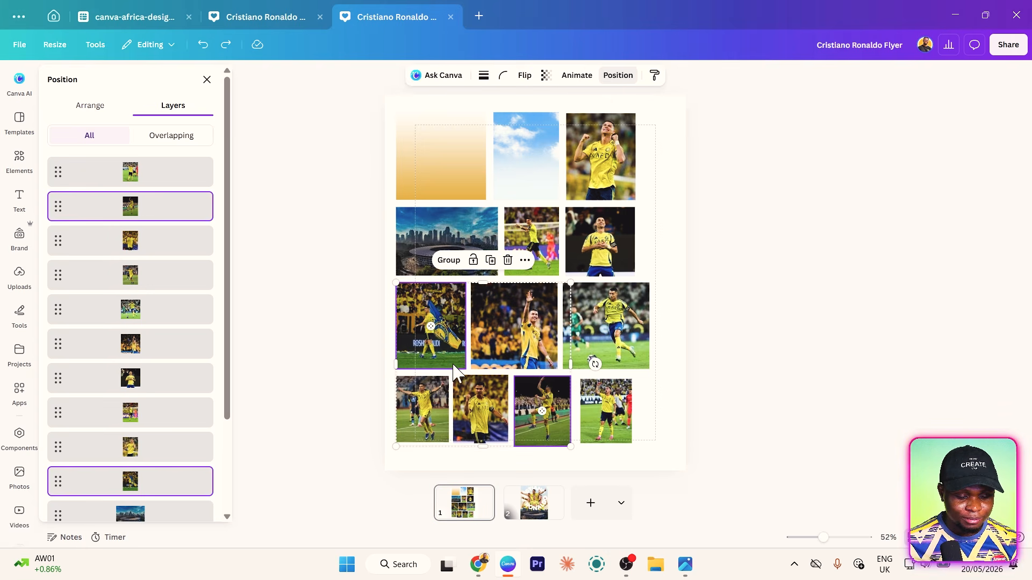
{"action": "left_click", "coordinate": [542, 508]}
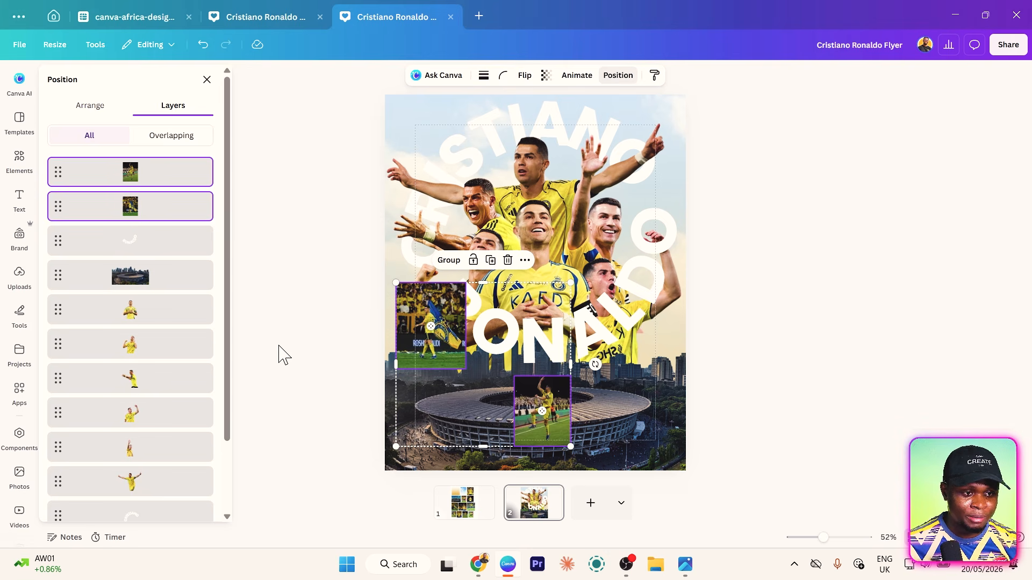
- Remove the backgrounds from the flag-carrying and the jumping player photos
{"action": "left_click", "coordinate": [410, 315]}
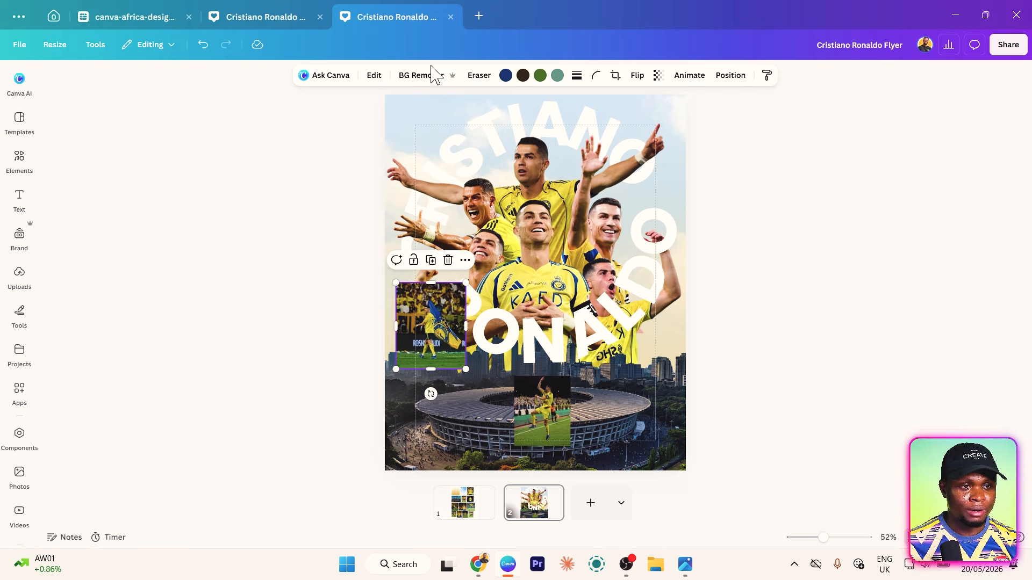
{"action": "left_click", "coordinate": [422, 76]}
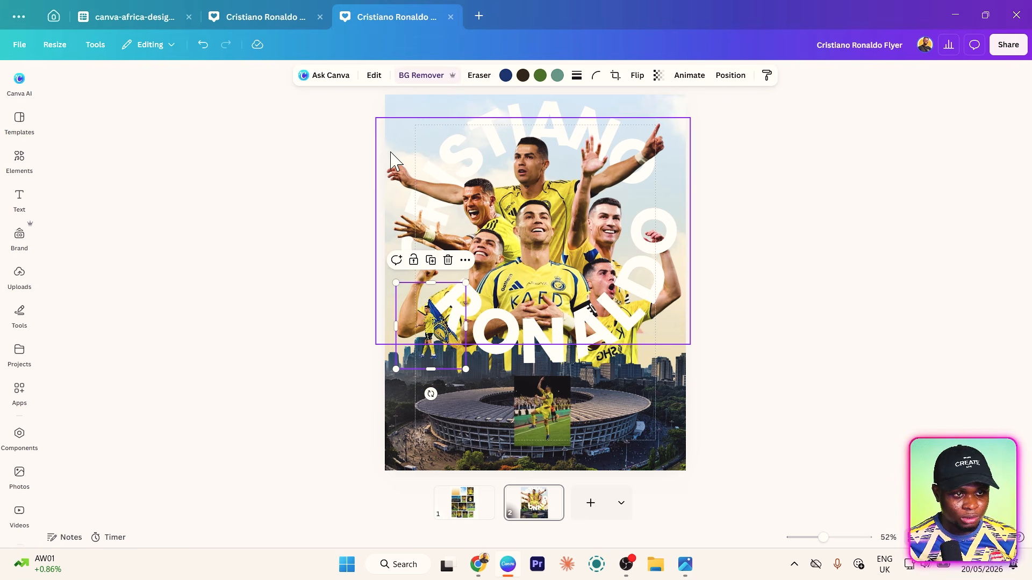
{"action": "left_click", "coordinate": [557, 419]}
{"action": "left_click", "coordinate": [424, 76]}
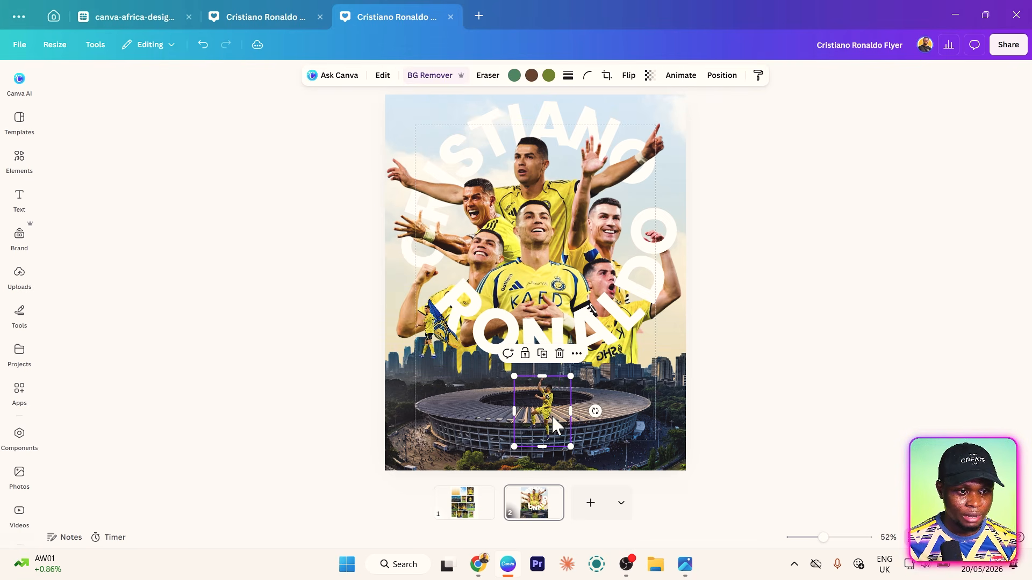
- Move the jumping player to the left side of the stadium roof and place the flag-carrying player, enlarged, over its centre
{"action": "left_click_drag", "start_coordinate": [553, 422], "coordinate": [465, 416]}
{"action": "left_click_drag", "start_coordinate": [440, 330], "coordinate": [531, 386]}
{"action": "left_click_drag", "start_coordinate": [562, 343], "coordinate": [606, 326]}
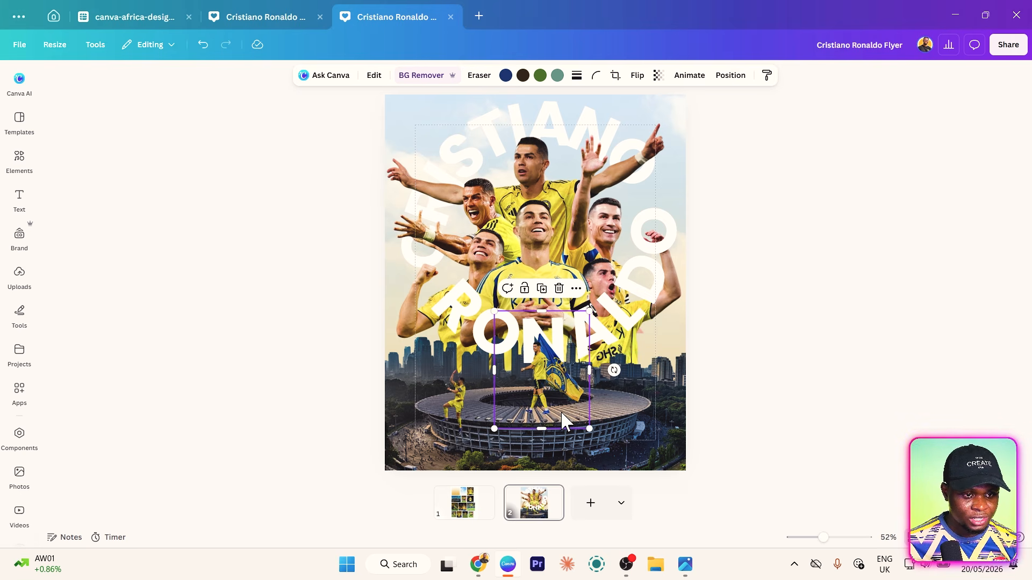
- Shift the flag-carrying player slightly across the stadium roof, then enlarge the jumping player and position him above the roof's left half
{"action": "left_click_drag", "start_coordinate": [562, 414], "coordinate": [554, 417]}
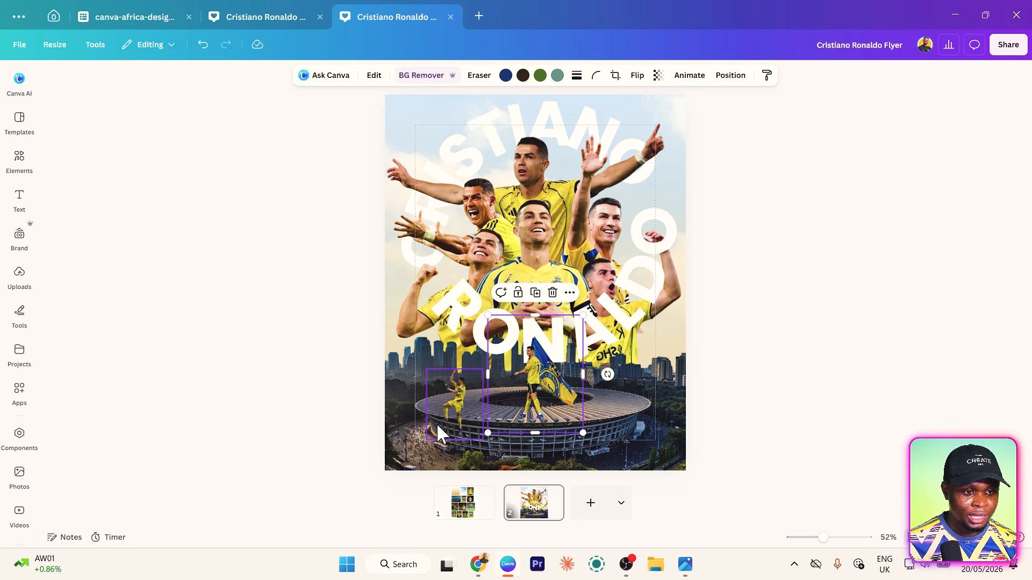
{"action": "left_click_drag", "start_coordinate": [436, 424], "coordinate": [440, 369]}
{"action": "left_click_drag", "start_coordinate": [488, 316], "coordinate": [585, 279]}
{"action": "left_click_drag", "start_coordinate": [464, 338], "coordinate": [460, 358]}
{"action": "left_click", "coordinate": [358, 356]}
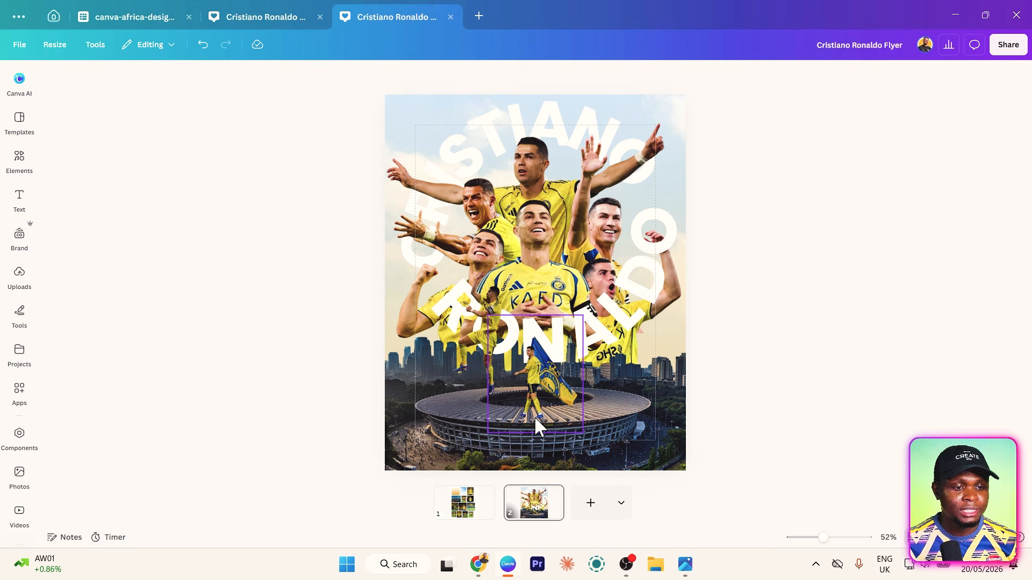
- Search the elements for "shadow" and look through all the graphics results for a soft ground shadow
{"action": "left_click", "coordinate": [20, 162]}
{"action": "left_click", "coordinate": [467, 513]}
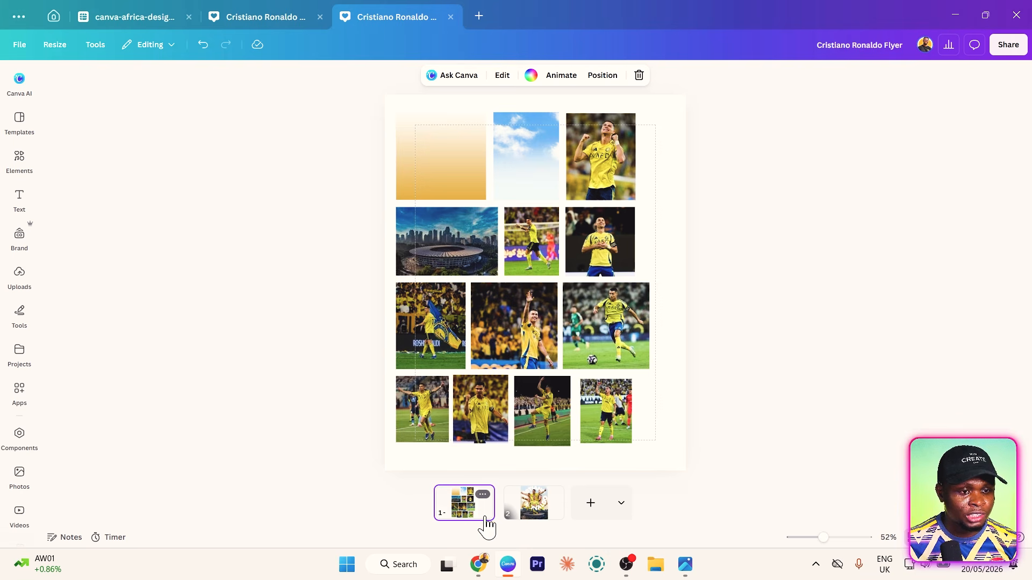
{"action": "left_click", "coordinate": [535, 513]}
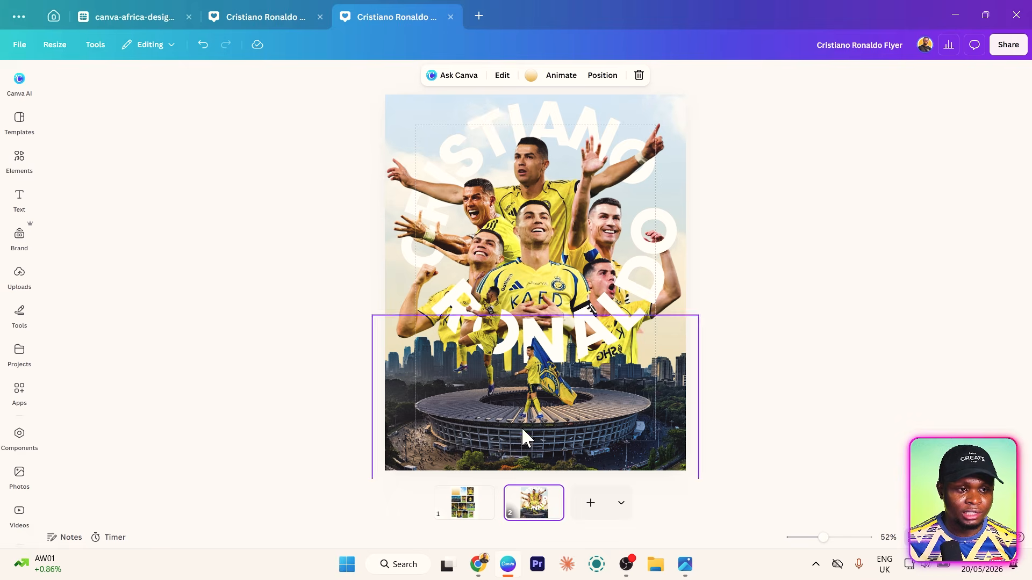
{"action": "left_click", "coordinate": [19, 161]}
{"action": "left_click", "coordinate": [137, 84]}
{"action": "type", "text": "sh"}
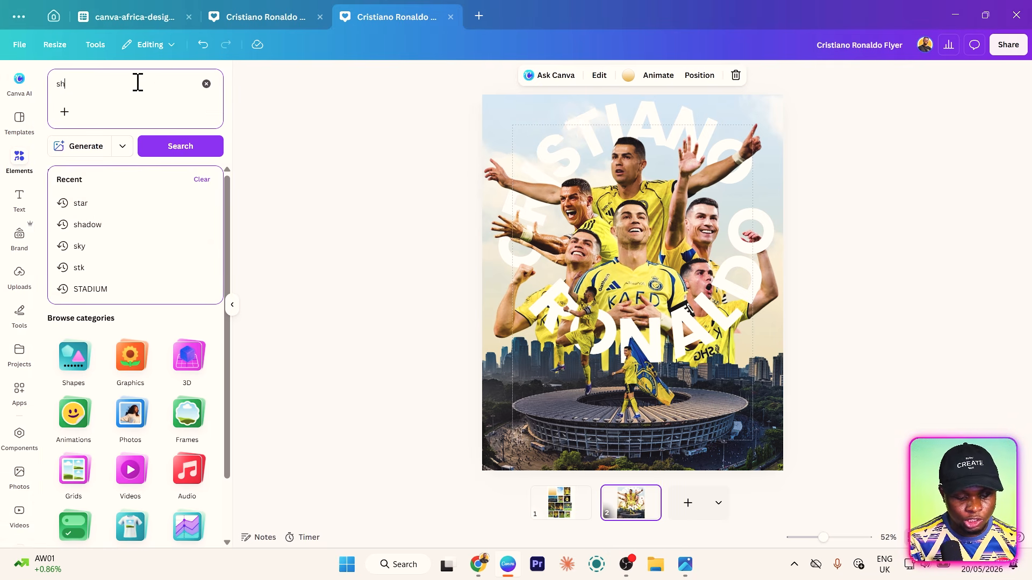
{"action": "type", "text": "adow"}
{"action": "key", "text": "Return"}
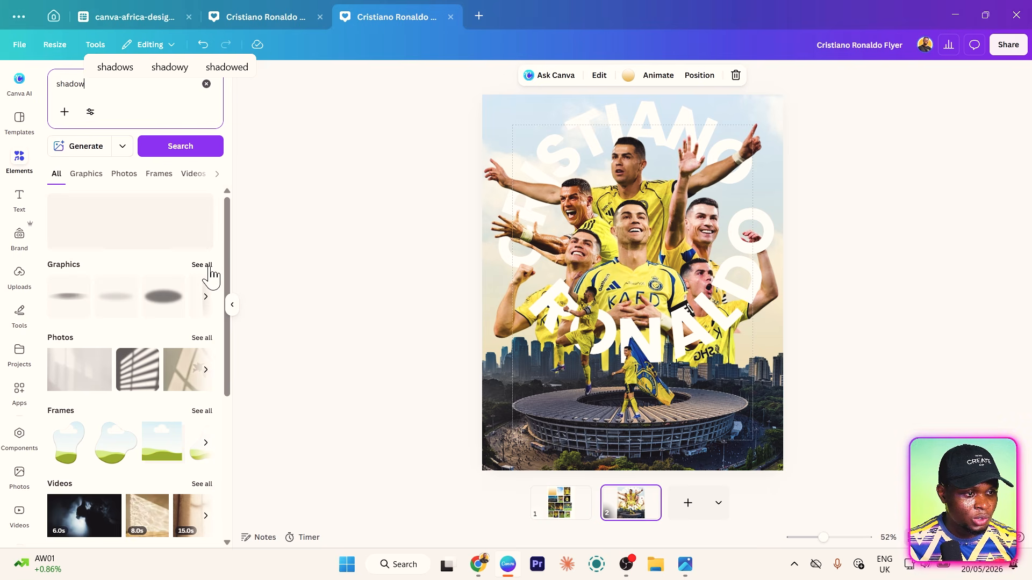
{"action": "left_click", "coordinate": [210, 275]}
{"action": "scroll", "coordinate": [159, 335], "scroll_direction": "down", "scroll_amount": 1}
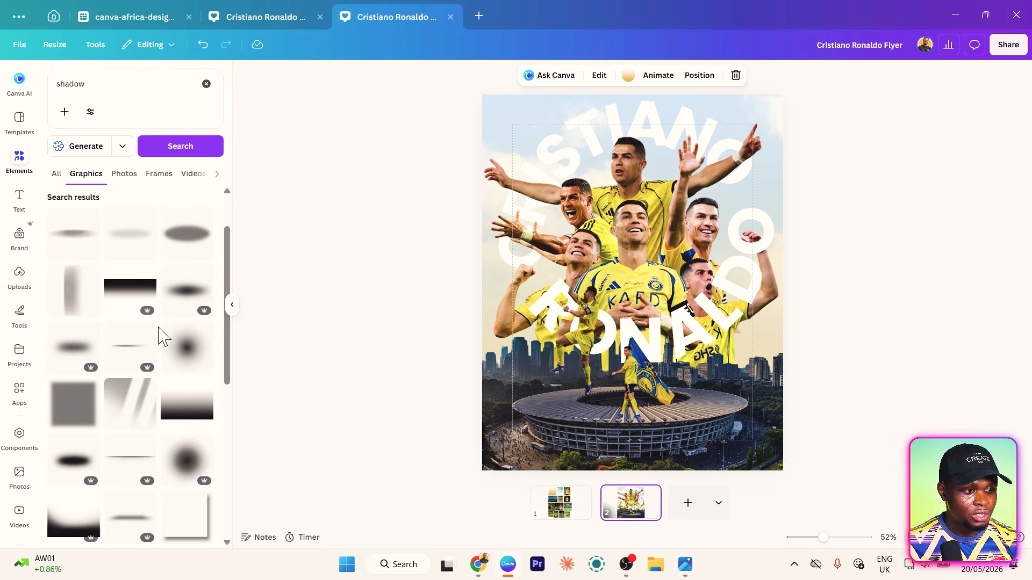
{"action": "scroll", "coordinate": [158, 327], "scroll_direction": "down", "scroll_amount": 1}
{"action": "scroll", "coordinate": [162, 323], "scroll_direction": "up", "scroll_amount": 1}
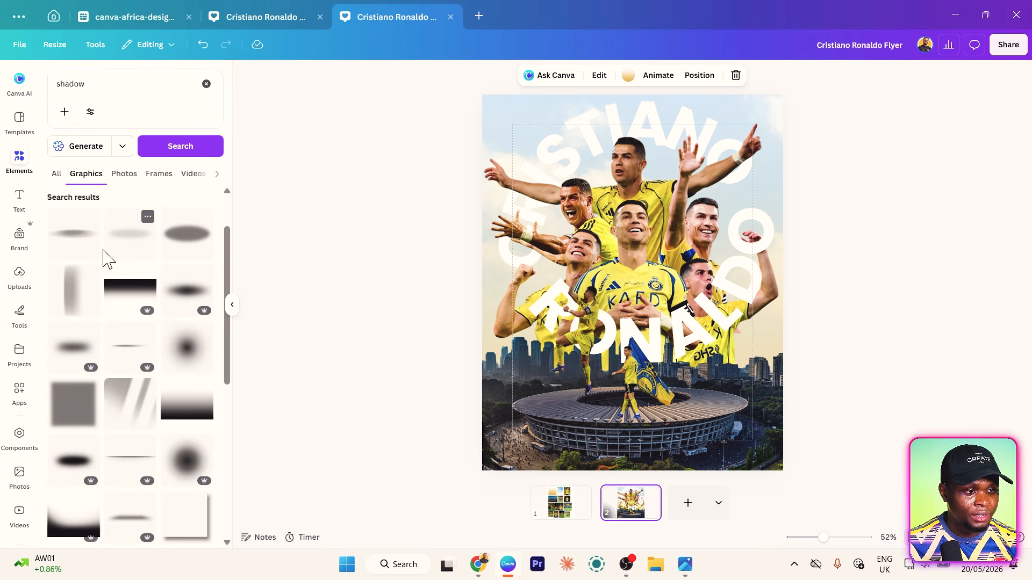
{"action": "scroll", "coordinate": [129, 356], "scroll_direction": "down", "scroll_amount": 5}
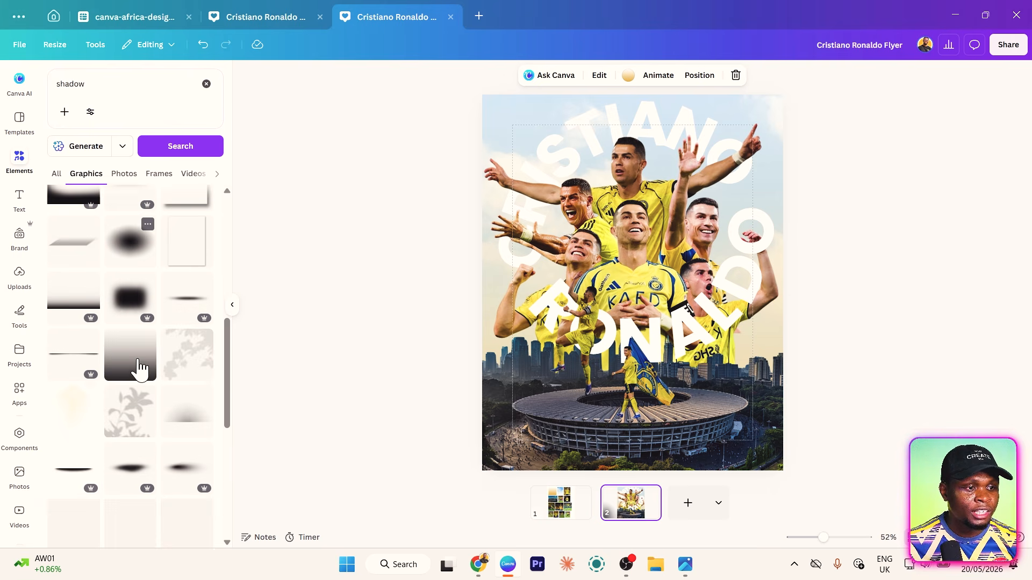
- Add the thin soft oval shadow to the flyer, scale it down and place it at the flag-carrying player's feet
{"action": "left_click", "coordinate": [204, 312]}
{"action": "left_click_drag", "start_coordinate": [620, 285], "coordinate": [616, 421]}
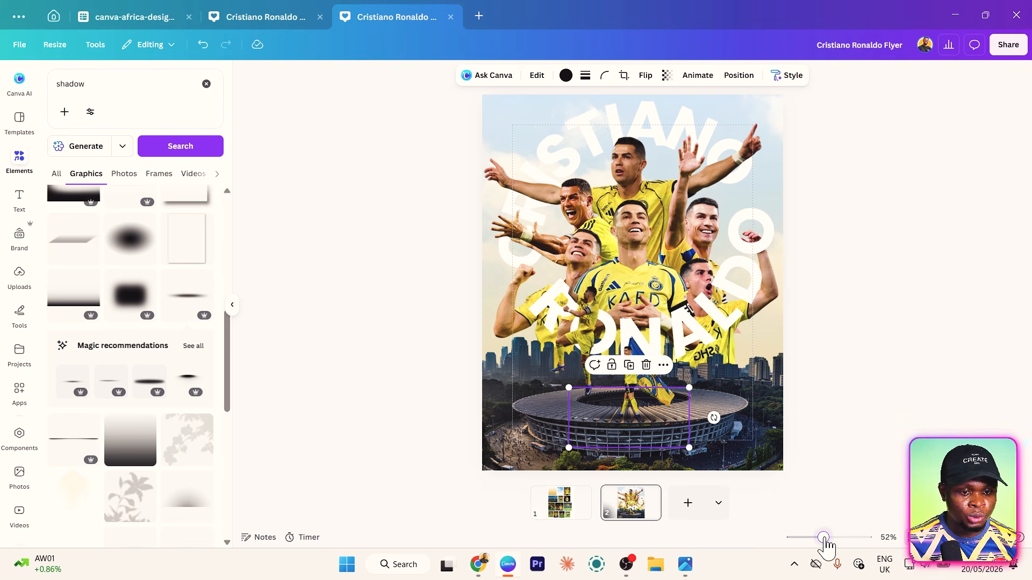
{"action": "left_click_drag", "start_coordinate": [823, 537], "coordinate": [840, 537]}
{"action": "scroll", "coordinate": [682, 422], "scroll_direction": "down", "scroll_amount": 5}
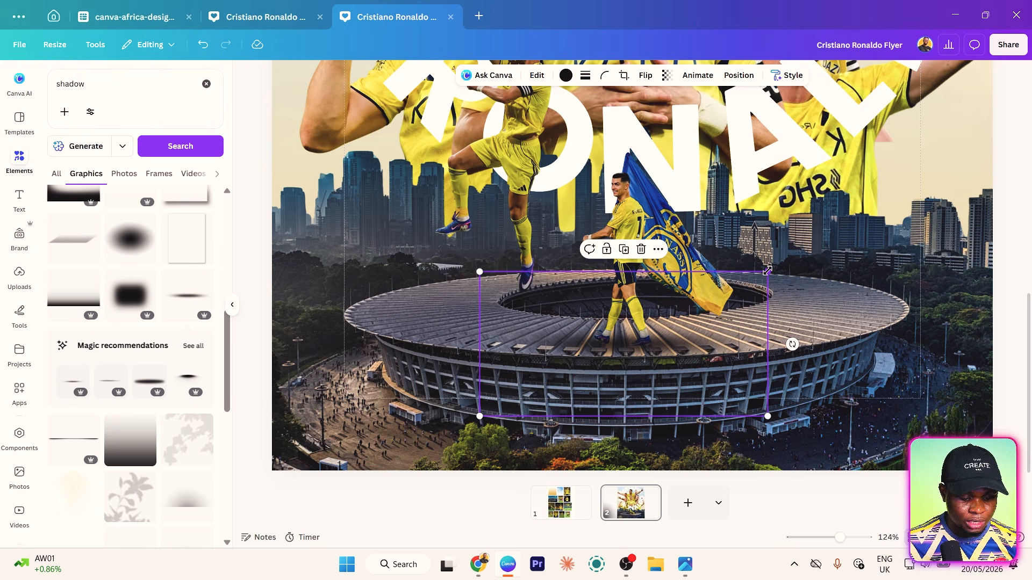
{"action": "left_click_drag", "start_coordinate": [768, 272], "coordinate": [711, 393]}
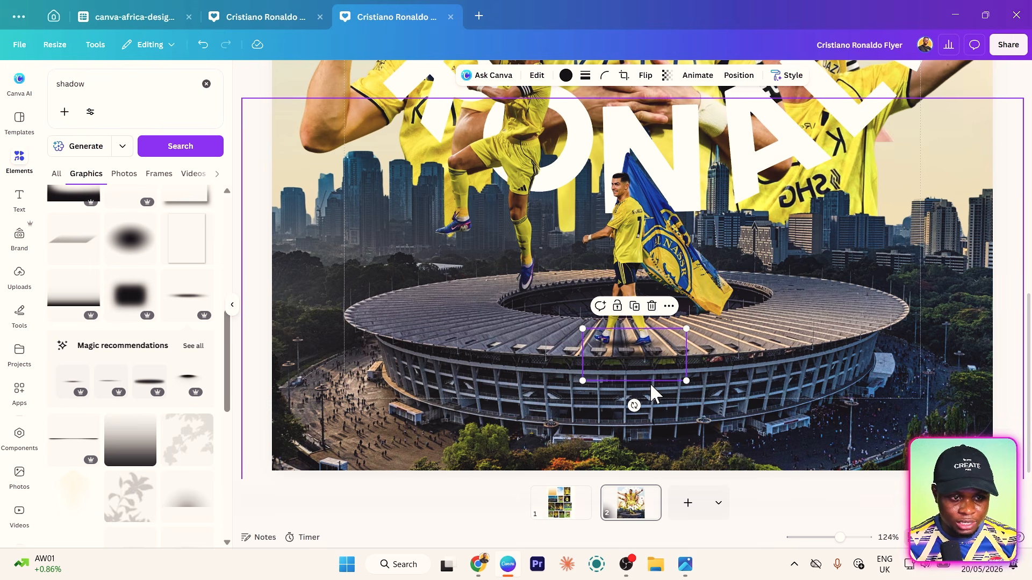
- Place a copy of the shadow on the roof below the jumping player and scale it down
{"action": "left_click_drag", "start_coordinate": [649, 382], "coordinate": [537, 345]}
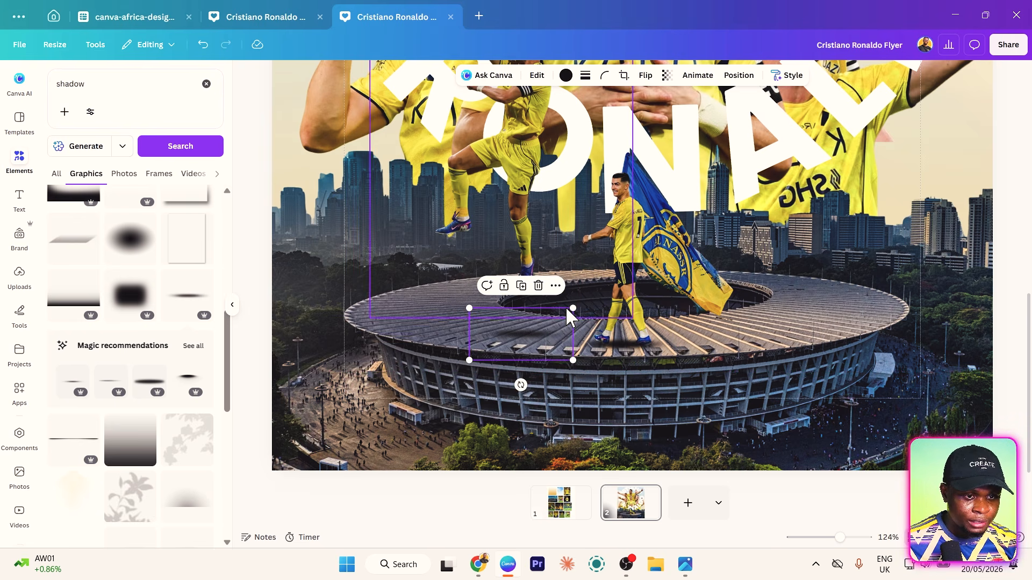
{"action": "left_click_drag", "start_coordinate": [572, 309], "coordinate": [526, 336]}
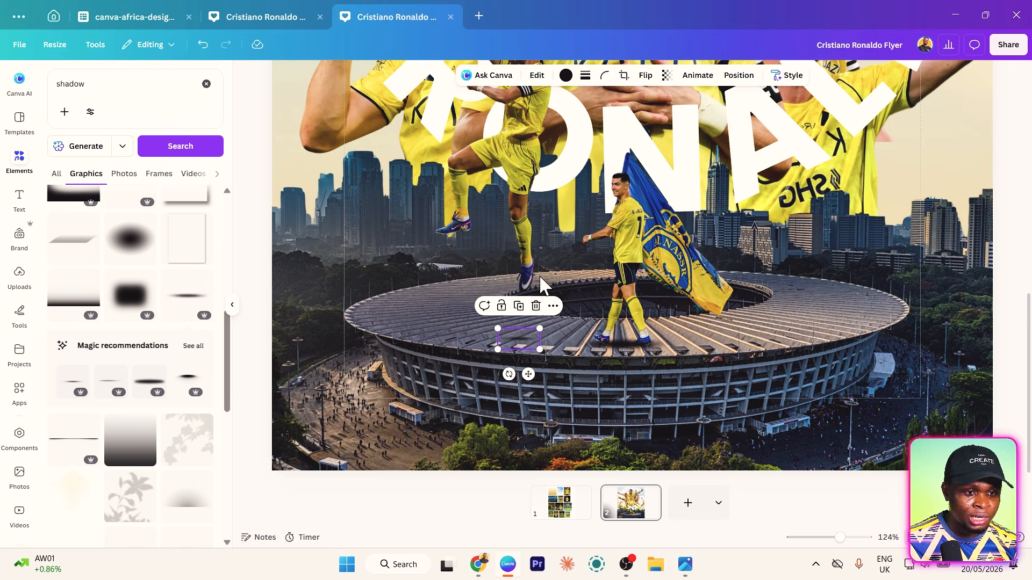
{"action": "scroll", "coordinate": [739, 303], "scroll_direction": "down", "scroll_amount": 2}
{"action": "scroll", "coordinate": [740, 301], "scroll_direction": "down", "scroll_amount": 2}
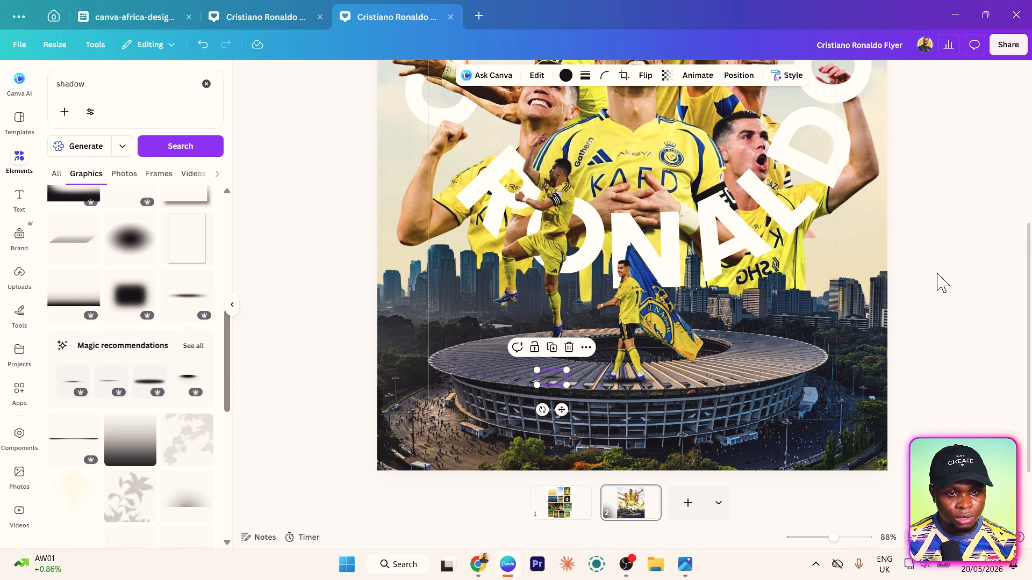
{"action": "left_click", "coordinate": [903, 285]}
{"action": "scroll", "coordinate": [882, 295], "scroll_direction": "down", "scroll_amount": 4}
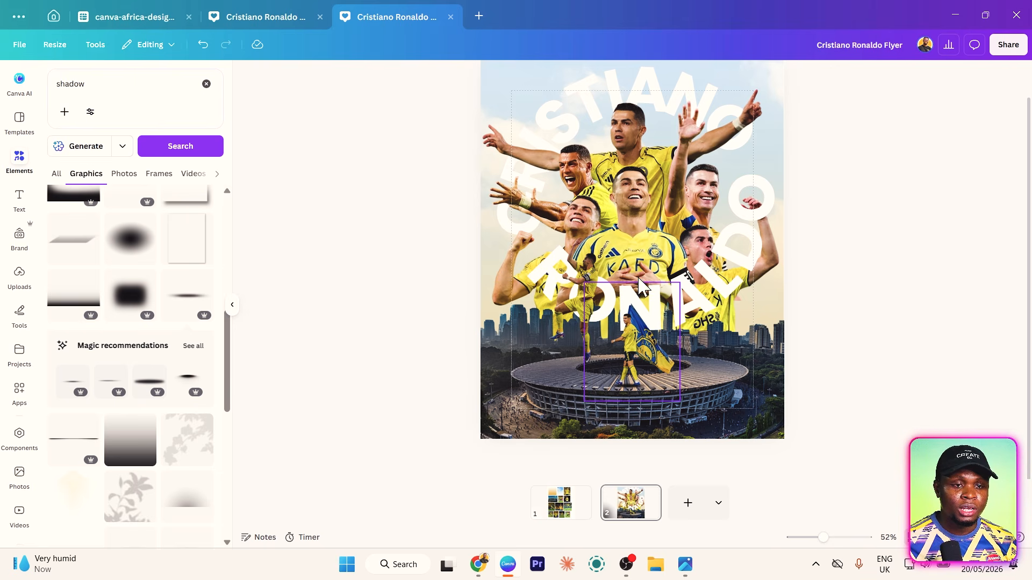
- Set the white balance temperature to 46 for the front centre player and to 58 for the stadium skyline photo
{"action": "left_click", "coordinate": [620, 232]}
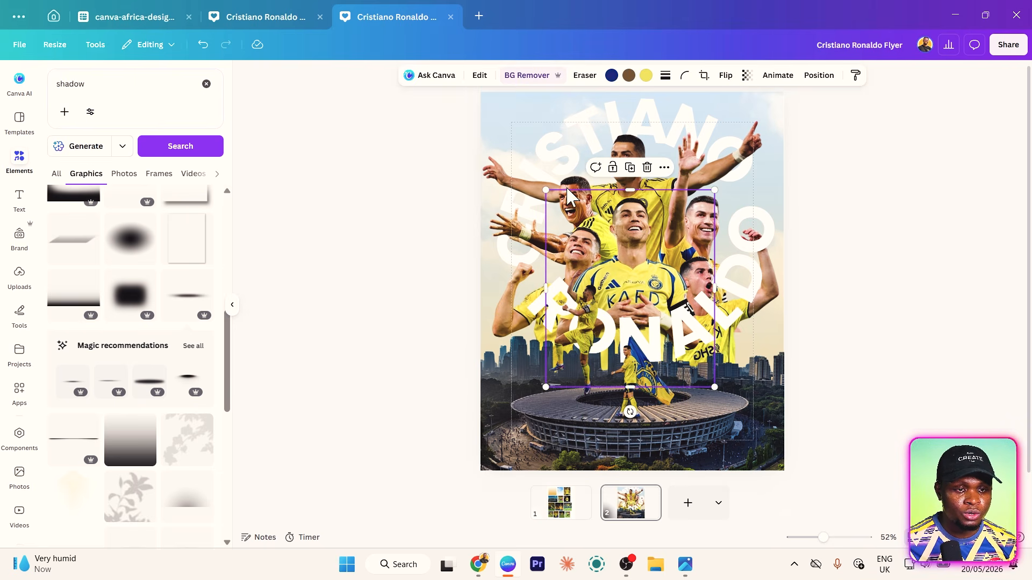
{"action": "left_click", "coordinate": [480, 77]}
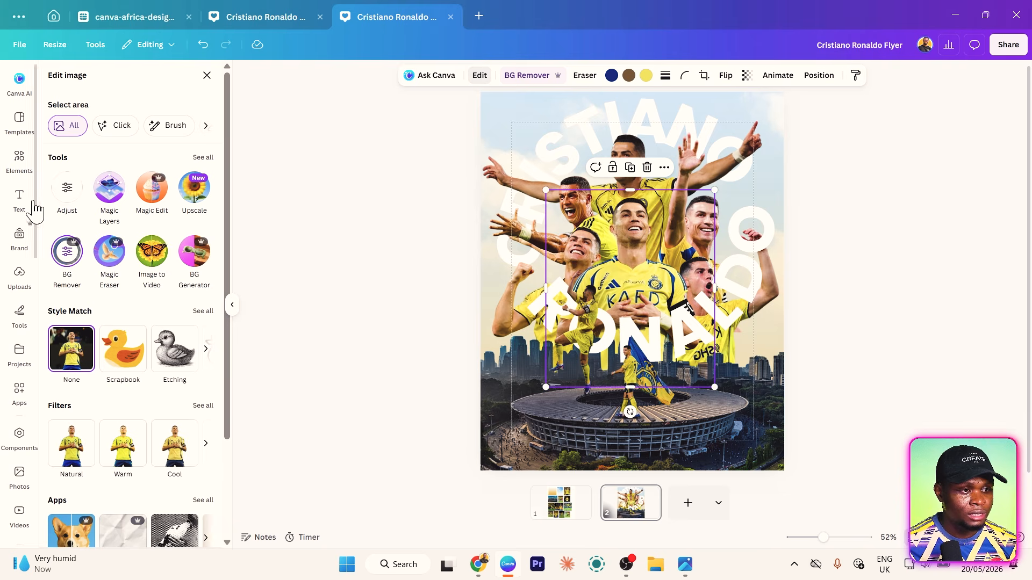
{"action": "left_click", "coordinate": [68, 188]}
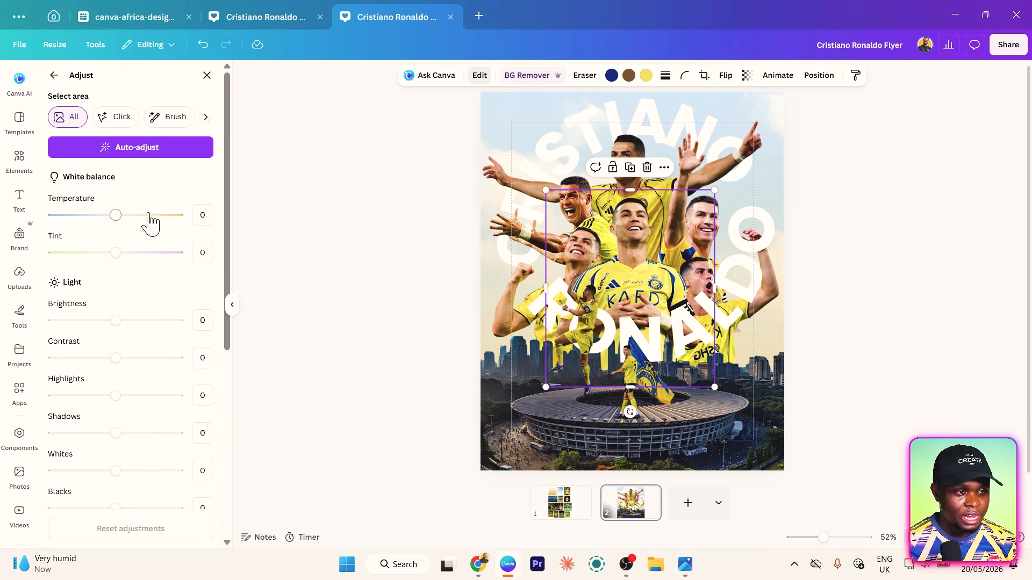
{"action": "left_click_drag", "start_coordinate": [115, 215], "coordinate": [126, 215]}
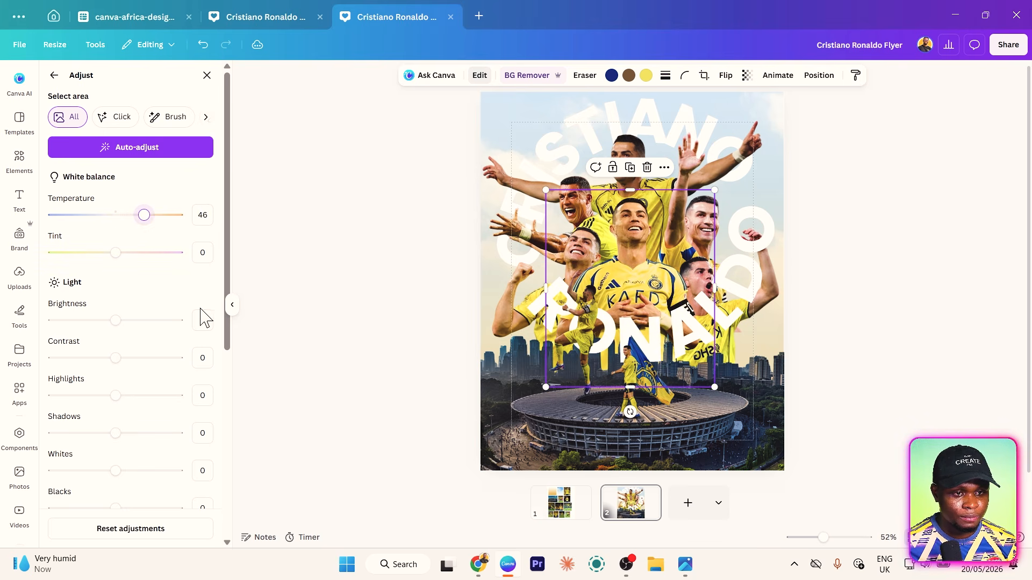
{"action": "left_click", "coordinate": [535, 438]}
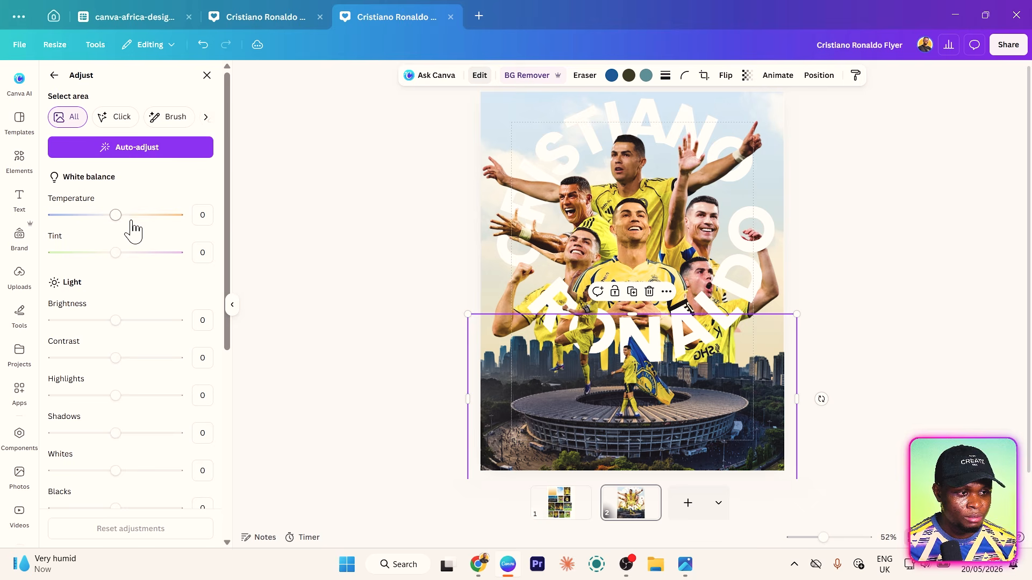
{"action": "left_click_drag", "start_coordinate": [117, 217], "coordinate": [149, 221]}
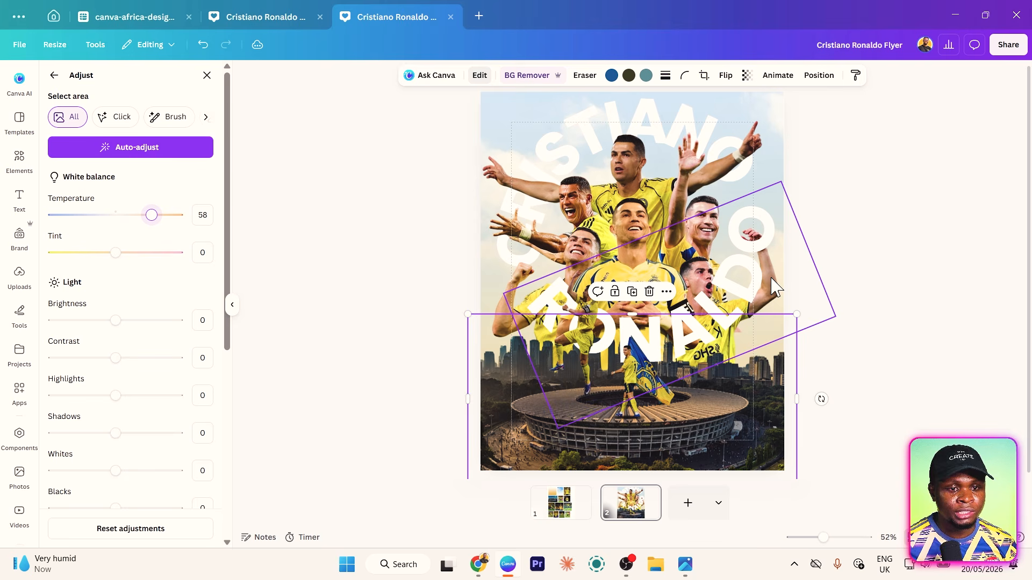
- Copy the front centre player's style onto the top centre player and the upper left player with outstretched arms
{"action": "right_click", "coordinate": [637, 225]}
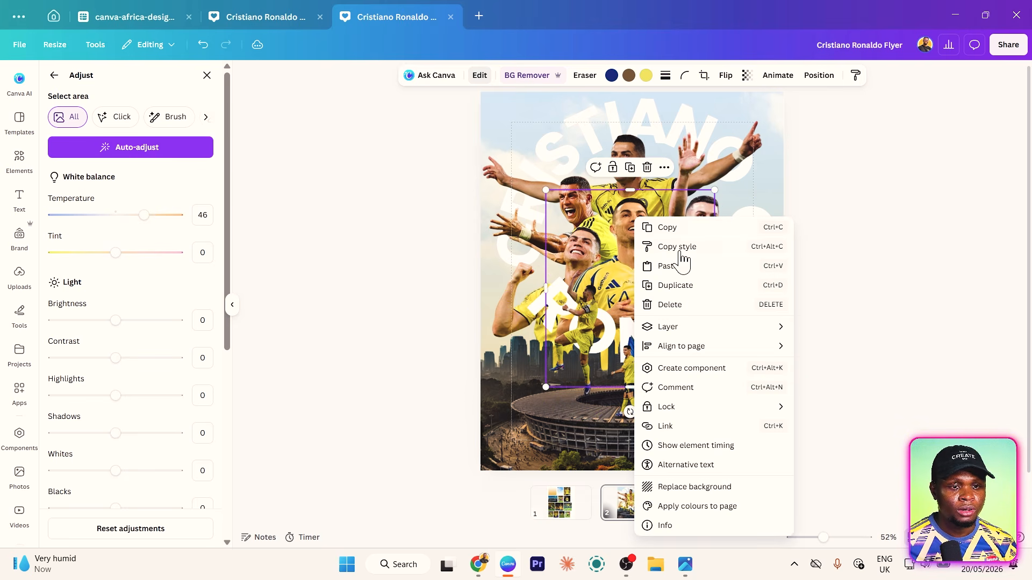
{"action": "left_click", "coordinate": [673, 251]}
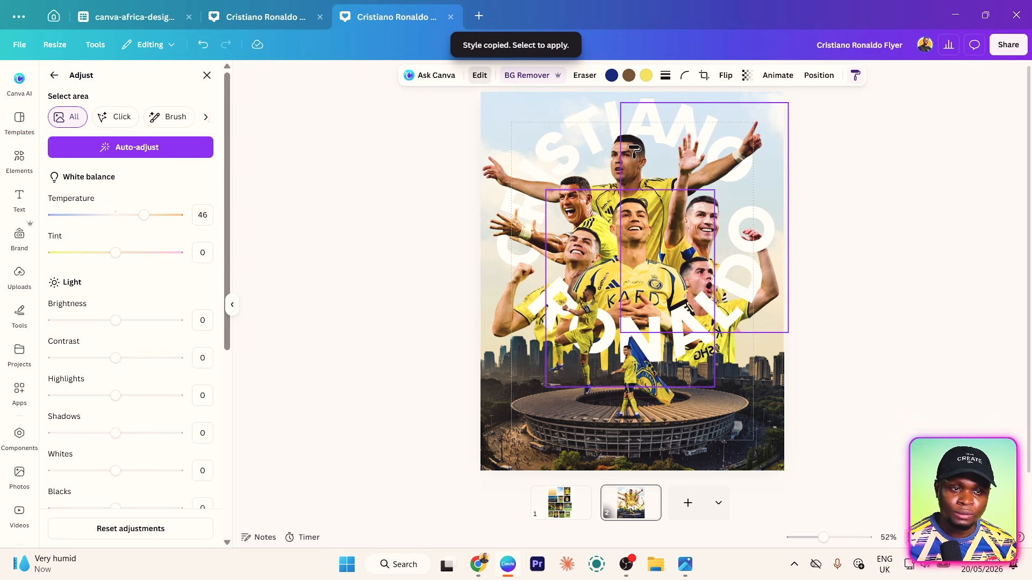
{"action": "left_click", "coordinate": [607, 140]}
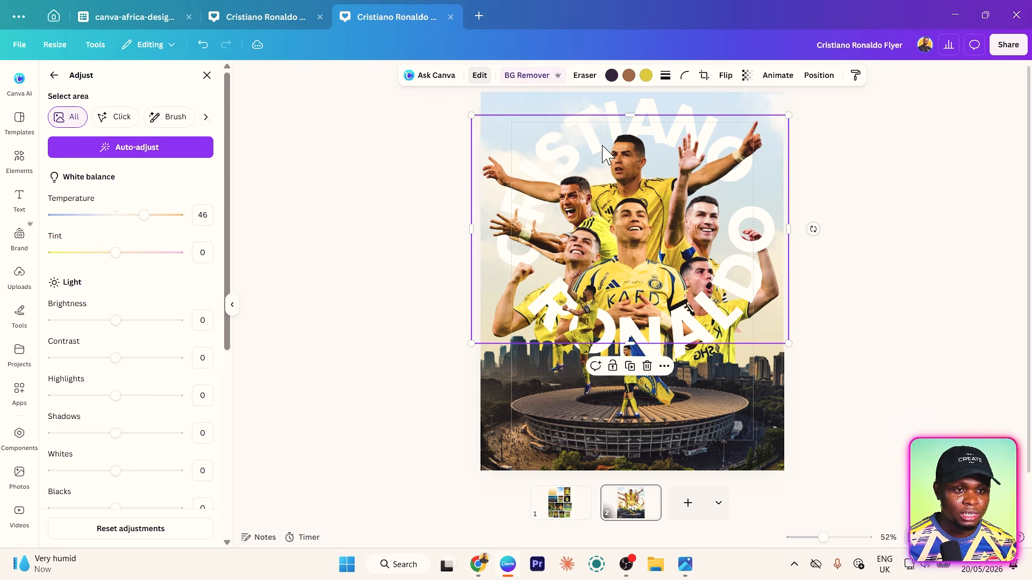
{"action": "right_click", "coordinate": [603, 146]}
{"action": "left_click", "coordinate": [639, 176]}
{"action": "left_click", "coordinate": [564, 191]}
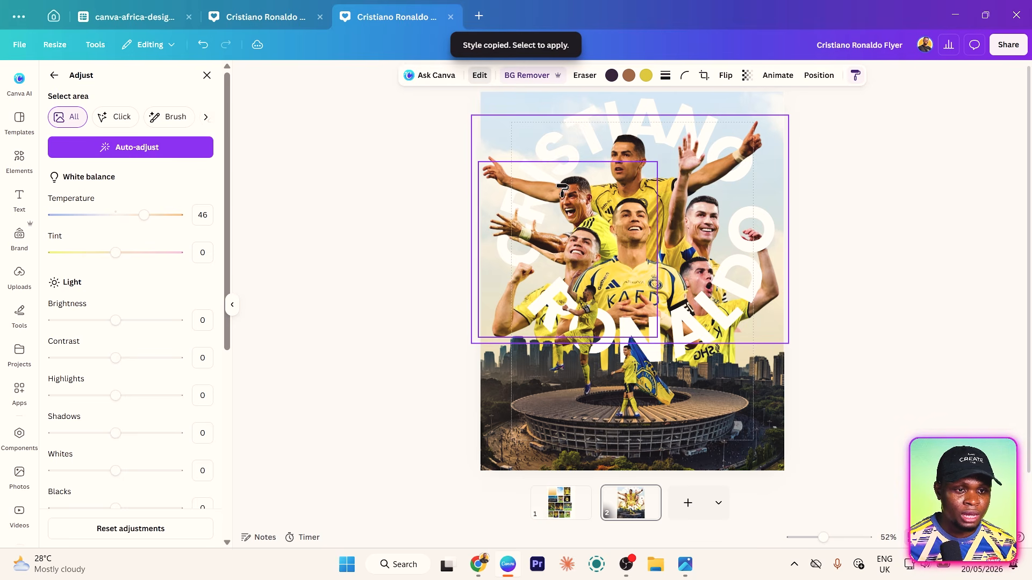
- Copy the warm style onto the lower left player and the player raising one hand on the right
{"action": "right_click", "coordinate": [564, 193]}
{"action": "left_click", "coordinate": [593, 216]}
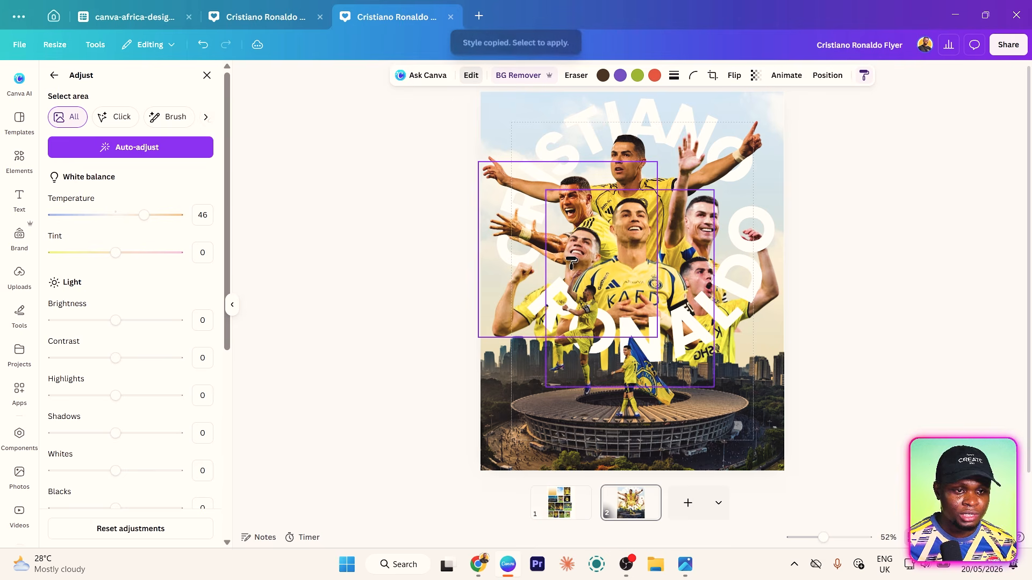
{"action": "left_click", "coordinate": [529, 268]}
{"action": "right_click", "coordinate": [529, 268]}
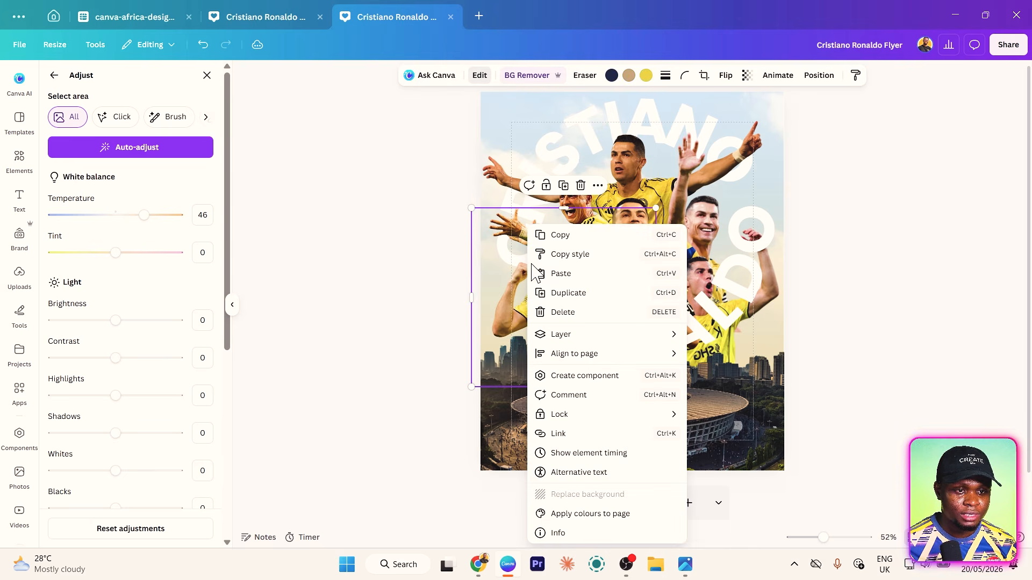
{"action": "left_click", "coordinate": [554, 255]}
{"action": "left_click", "coordinate": [695, 174]}
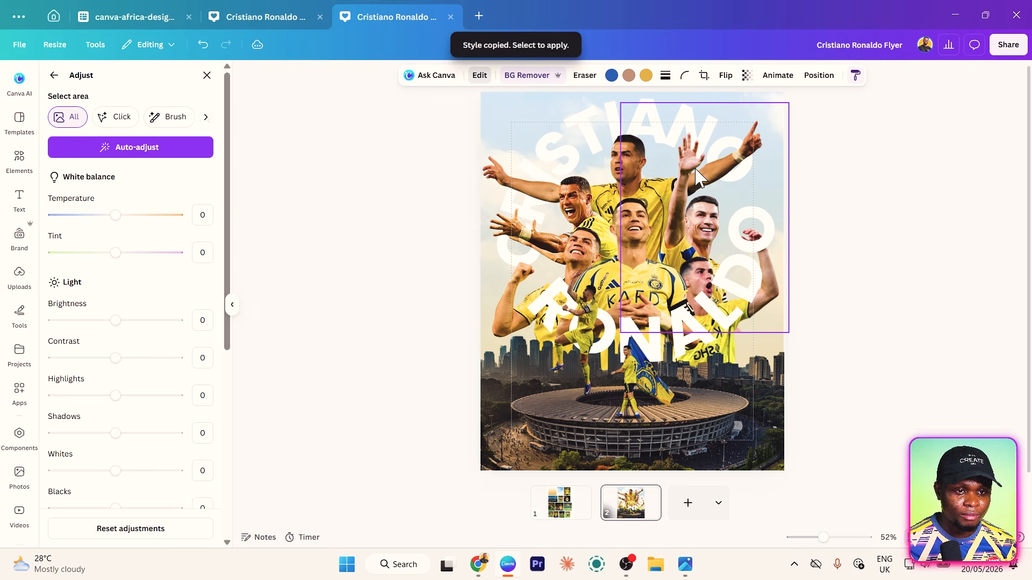
- Try to copy the hand-raising player's style onto the lower right player behind the RONALDO title
{"action": "right_click", "coordinate": [674, 173]}
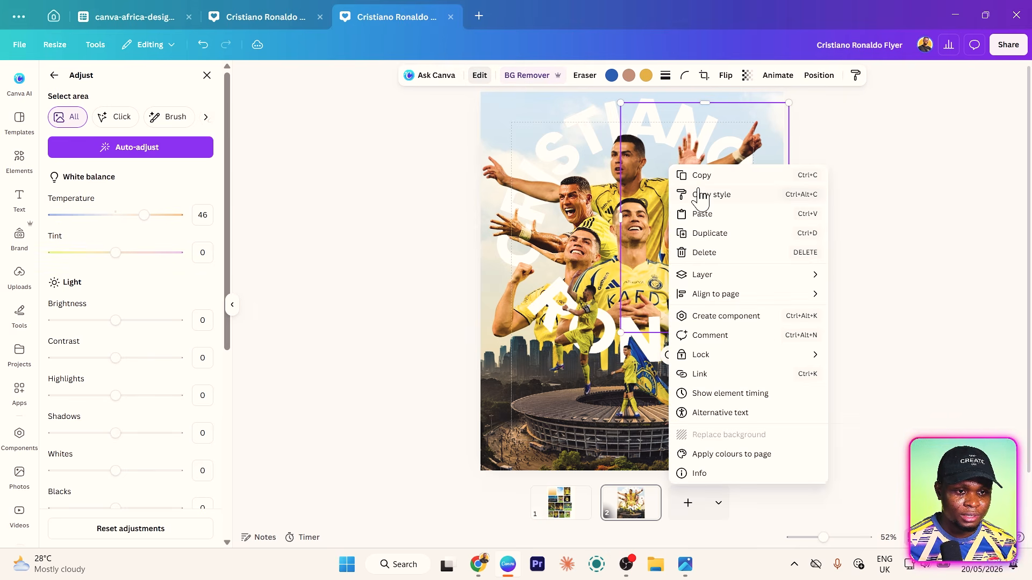
{"action": "left_click", "coordinate": [696, 194]}
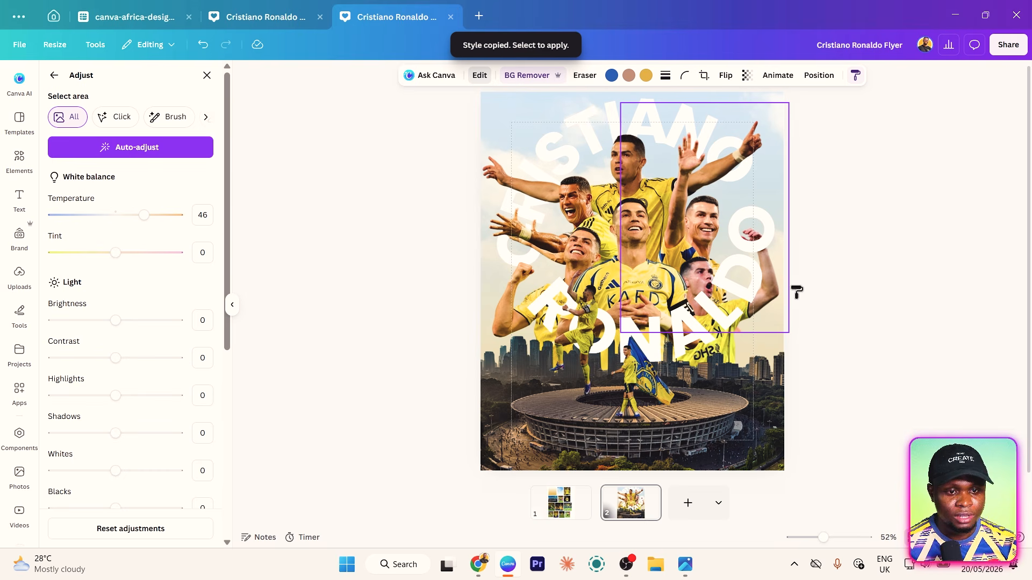
{"action": "left_click", "coordinate": [828, 350]}
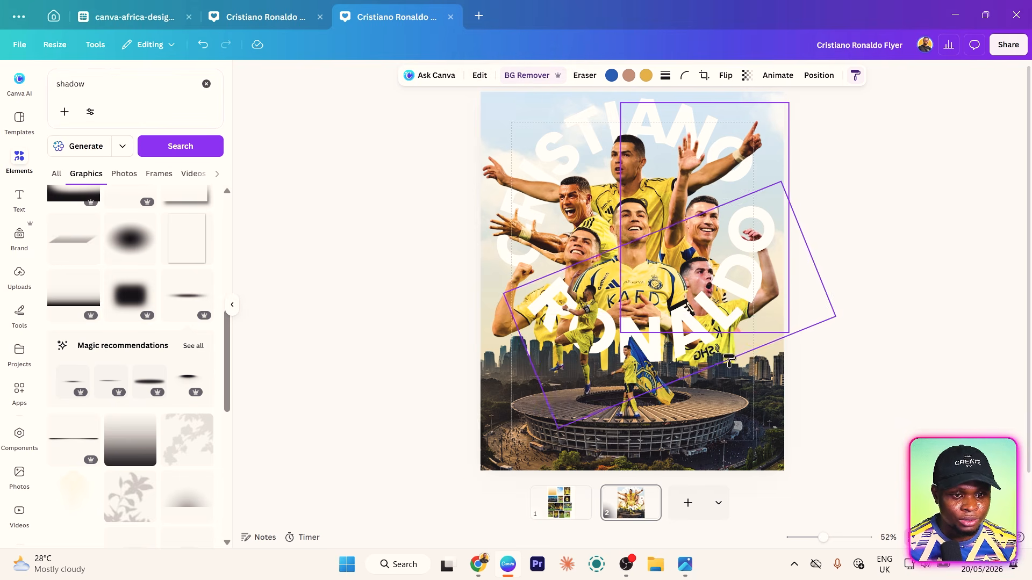
{"action": "right_click", "coordinate": [708, 277]}
{"action": "left_click", "coordinate": [350, 286]}
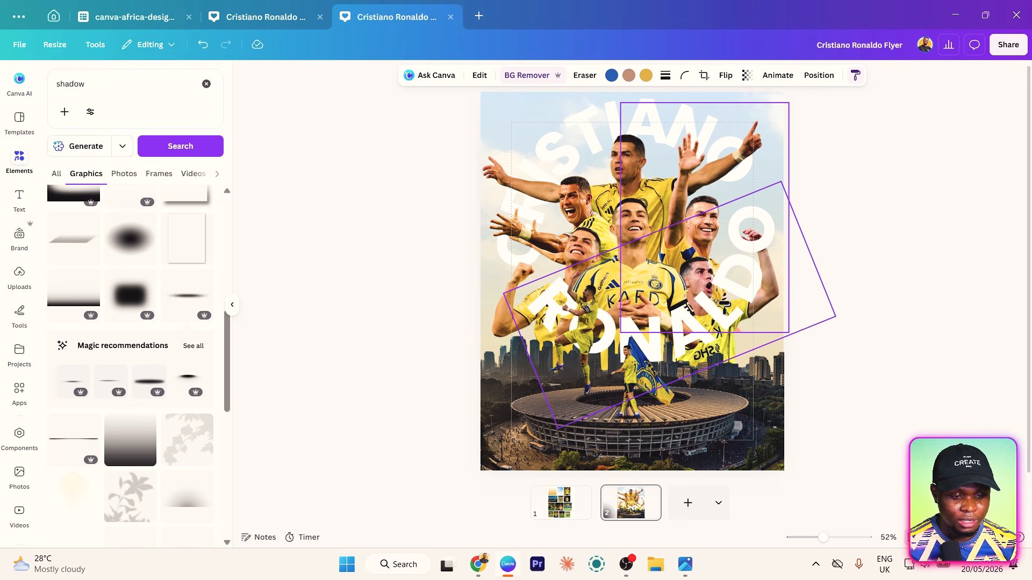
- Shift the RONALDO title aside to copy the hand-raising player's style onto the lower right player, and return the title over the collage
{"action": "mouse_move", "coordinate": [724, 300]}
{"action": "left_mouse_down"}
{"action": "mouse_move", "coordinate": [710, 282]}
{"action": "mouse_move", "coordinate": [626, 289]}
{"action": "mouse_move", "coordinate": [558, 329]}
{"action": "left_mouse_up"}
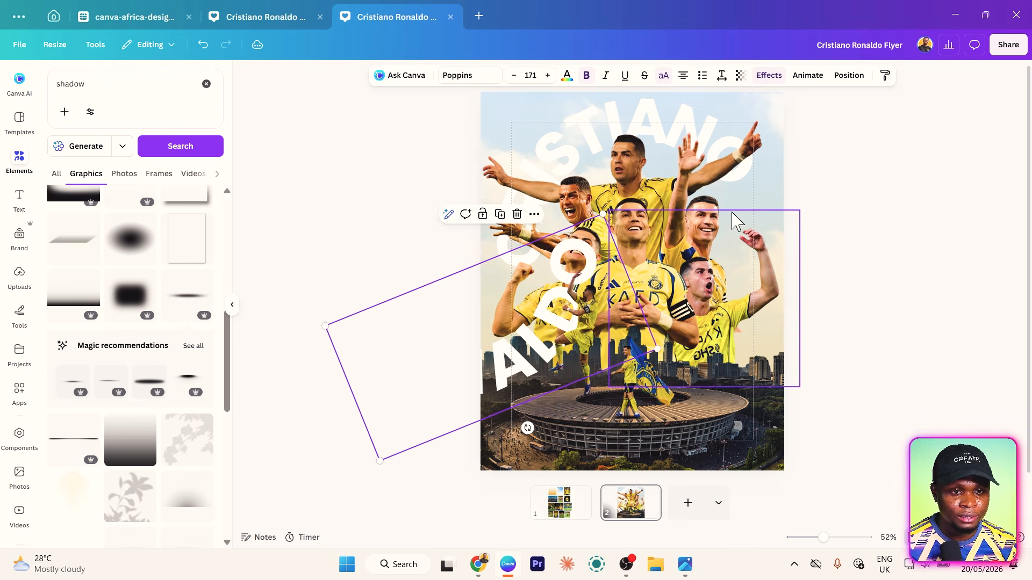
{"action": "right_click", "coordinate": [688, 185]}
{"action": "left_click", "coordinate": [705, 210]}
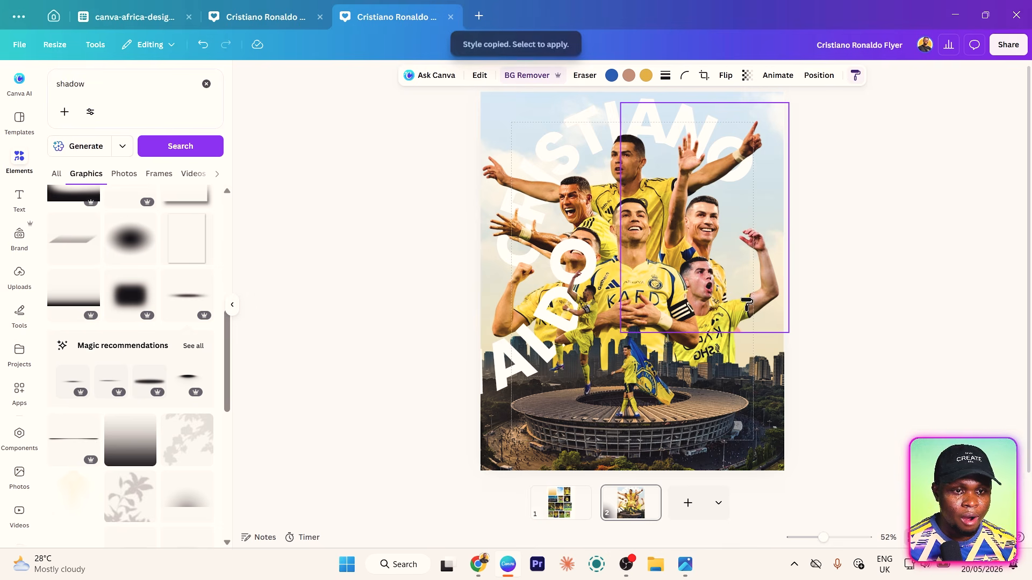
{"action": "left_click", "coordinate": [765, 271]}
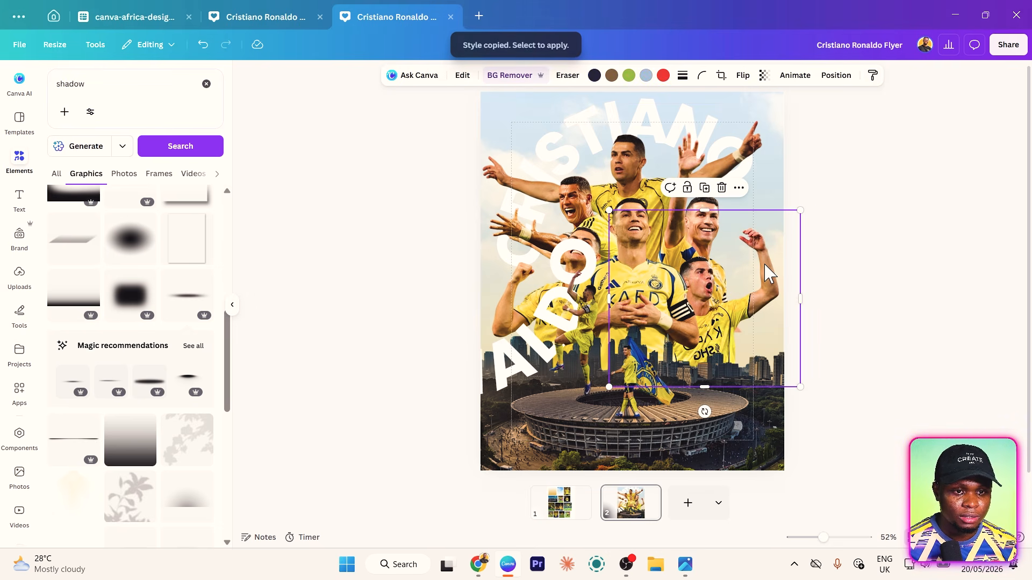
{"action": "left_click_drag", "start_coordinate": [578, 258], "coordinate": [740, 233]}
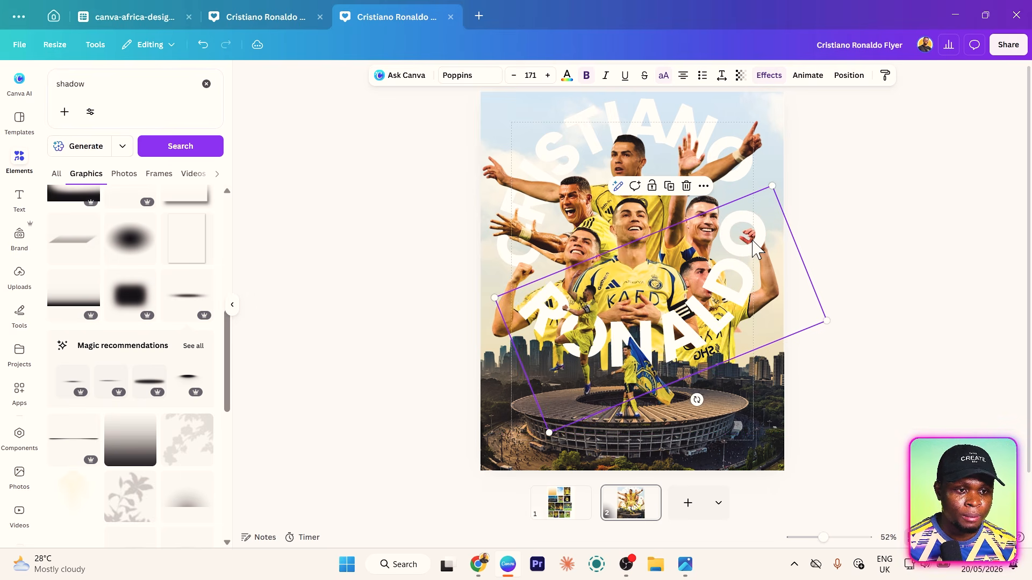
- Copy the front centre player's warm style onto the small cut-out standing on the stadium and from there onto the small jumping cut-out
{"action": "right_click", "coordinate": [611, 226]}
{"action": "left_click", "coordinate": [658, 252]}
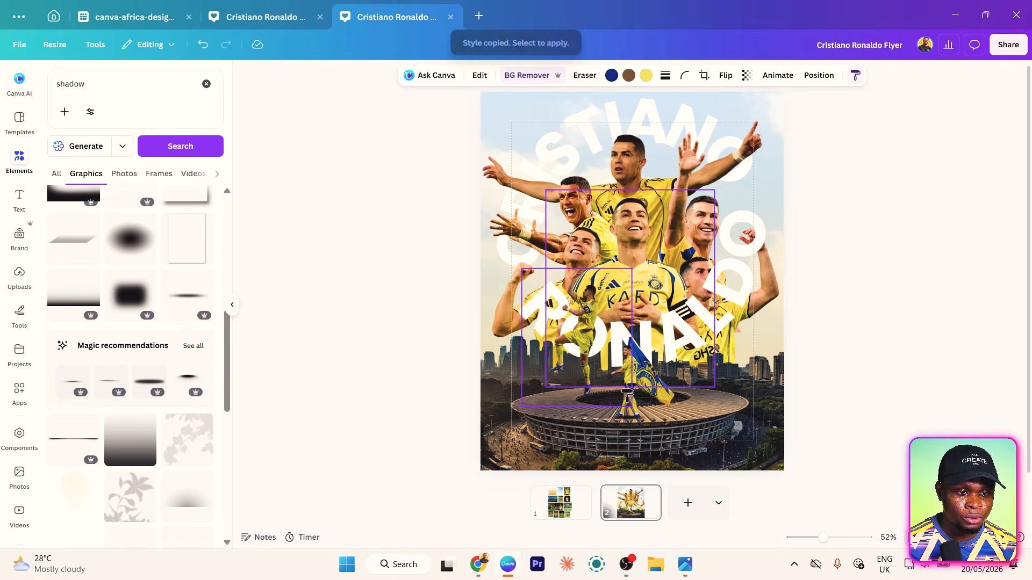
{"action": "left_click", "coordinate": [635, 371]}
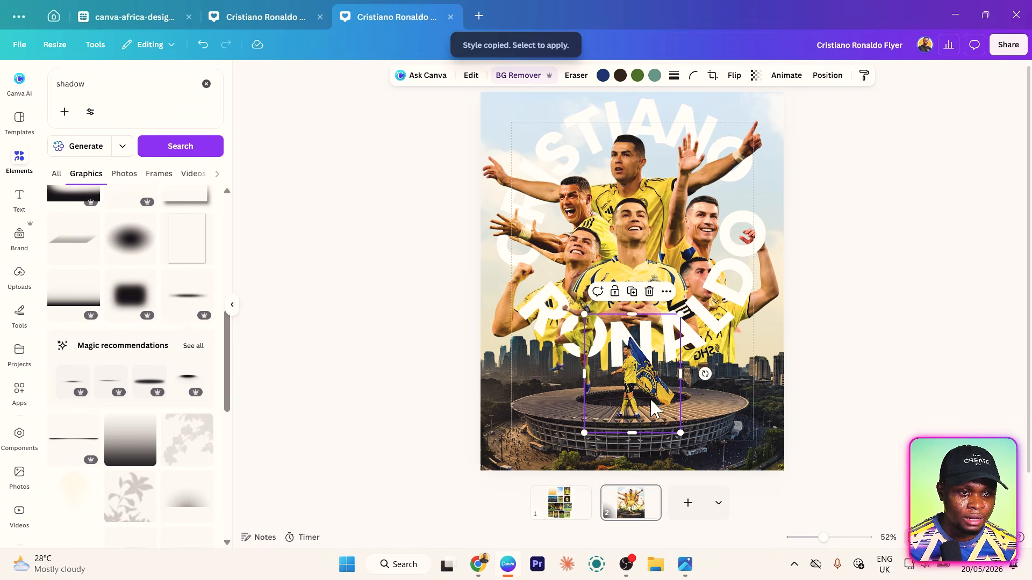
{"action": "right_click", "coordinate": [652, 409]}
{"action": "left_click", "coordinate": [693, 256]}
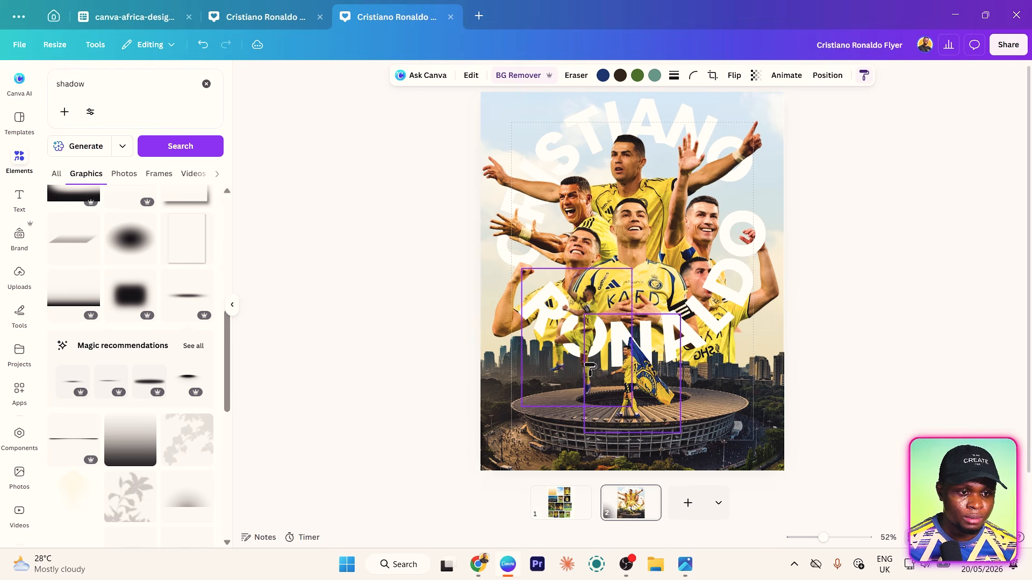
{"action": "left_click", "coordinate": [578, 330]}
{"action": "left_click", "coordinate": [440, 298]}
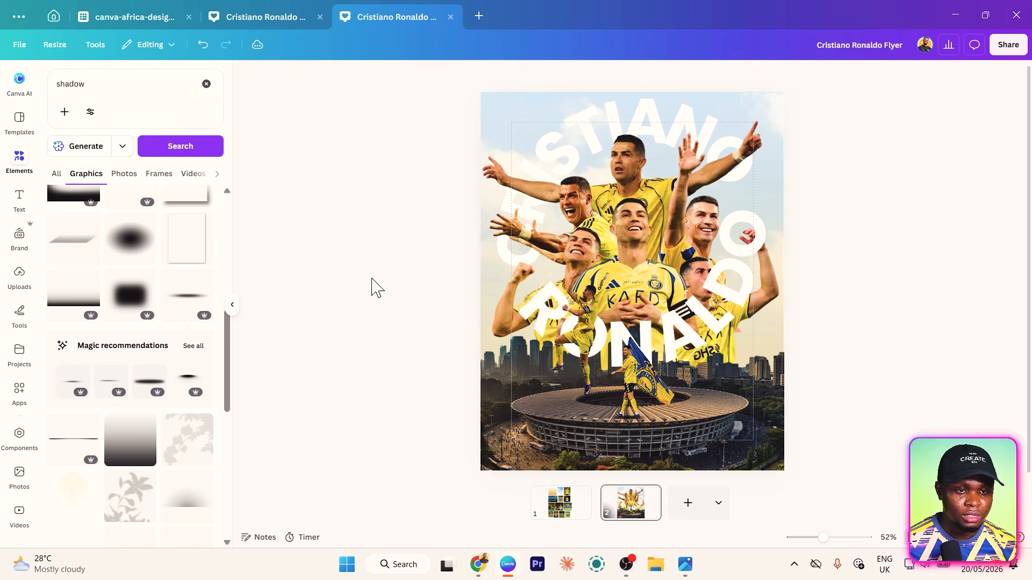